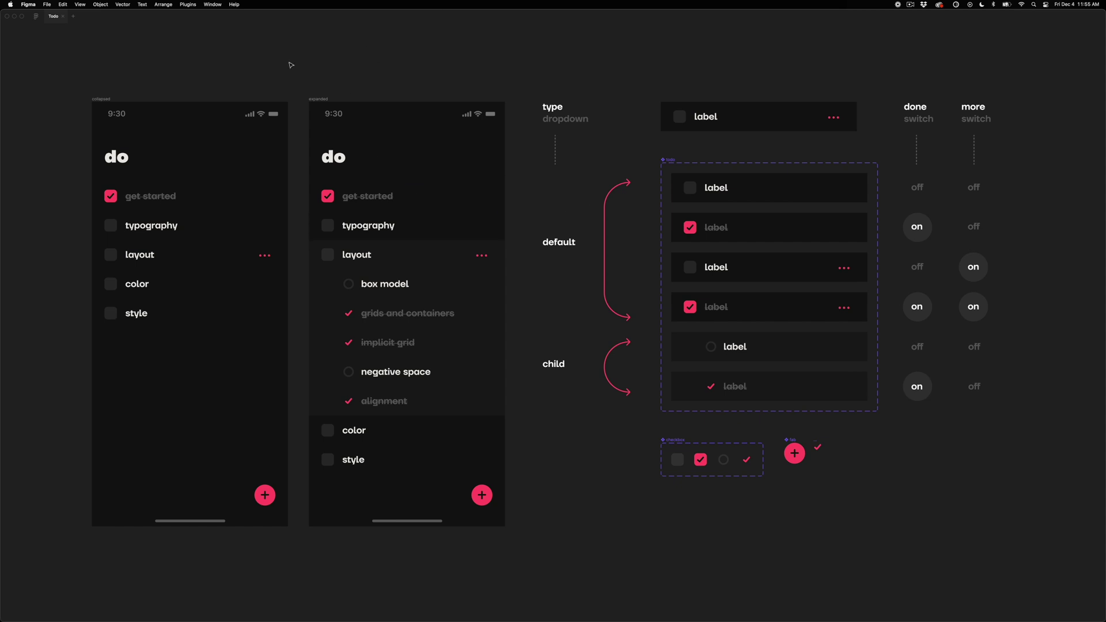
Step: Examine the collapsed screen, the standalone todo instance and the four default variants in the todo component set
left_click(100, 99)
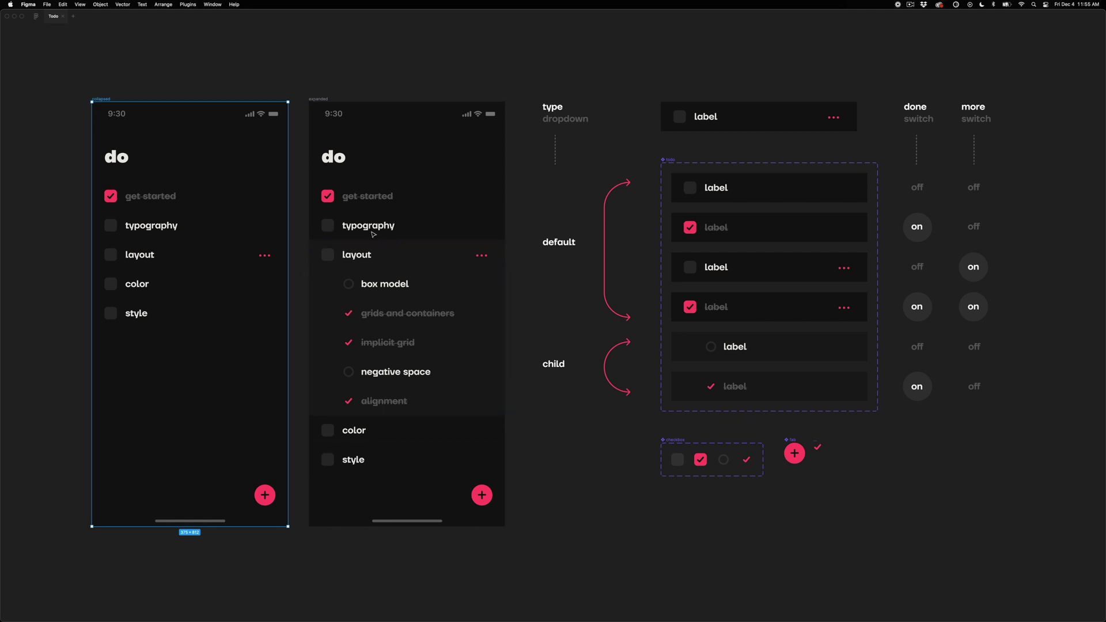
left_click(752, 118)
mouse_move(754, 117)
left_mouse_down()
mouse_move(720, 121)
mouse_move(763, 101)
left_mouse_up()
key("super+z")
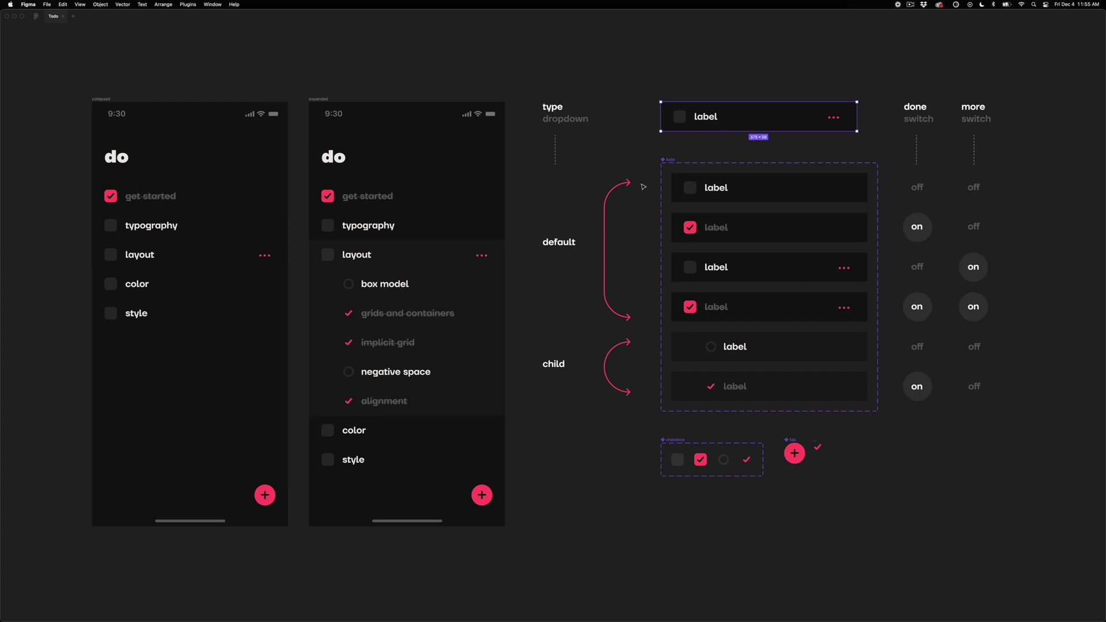
left_click_drag(644, 187, 727, 311)
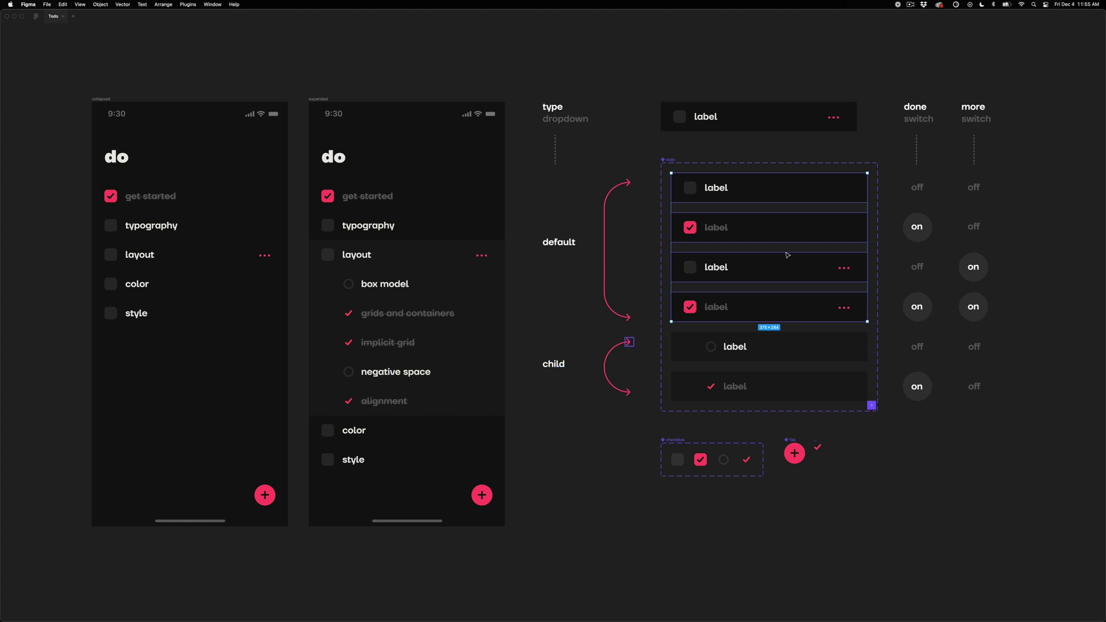
Step: Show the hidden interface panels around the canvas
right_click(903, 91)
left_click(955, 62)
left_click(955, 62)
left_click_drag(894, 76, 971, 121)
left_click(936, 68)
key("super+comma")
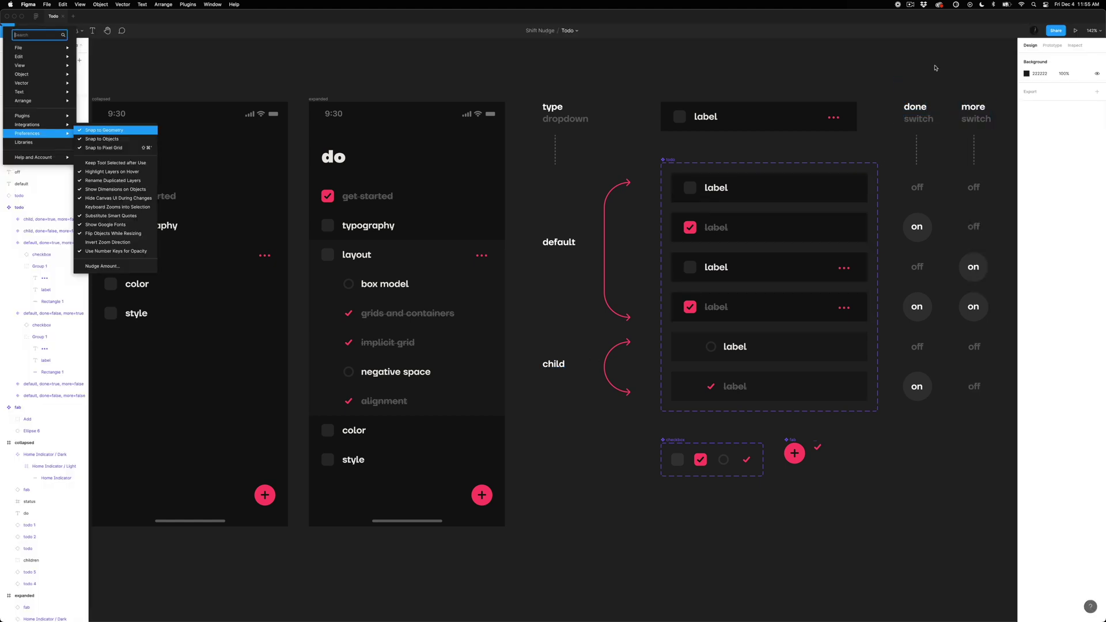
left_click(770, 114)
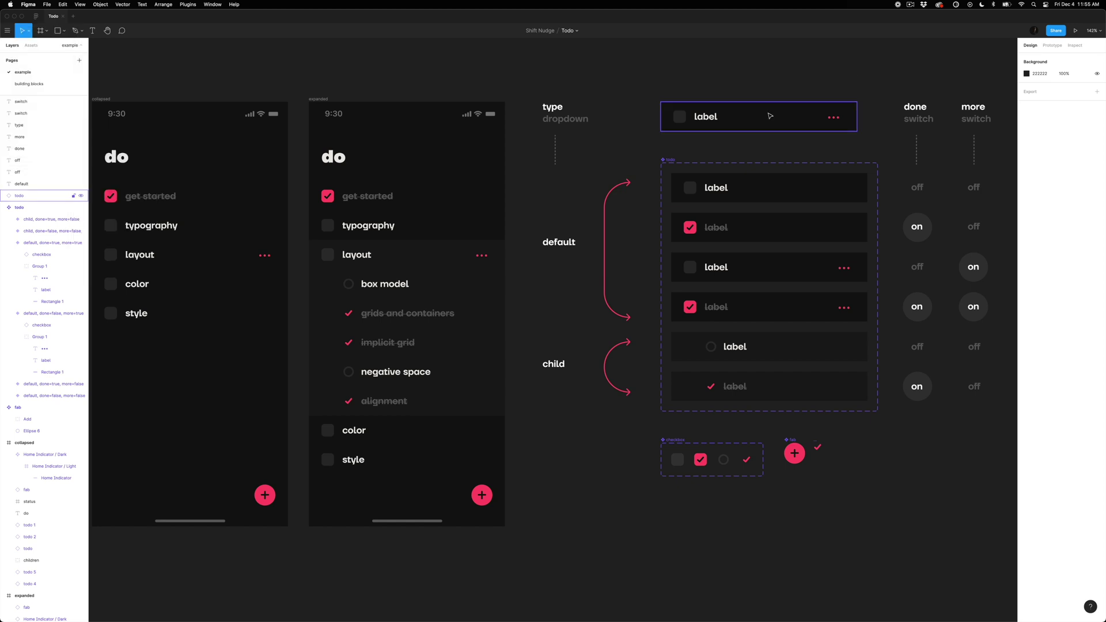
Step: Inspect the properties of the standalone todo instance and of the default and child variants in the todo component set
left_click(770, 114)
scroll(804, 65, "right", 3)
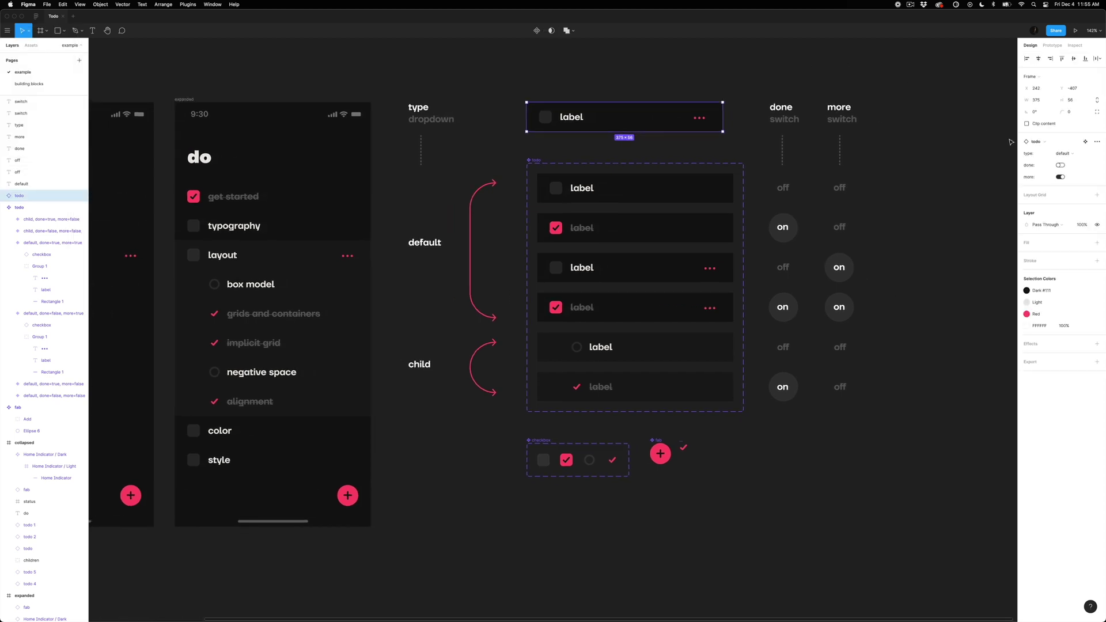
left_click(718, 186)
left_click(697, 267)
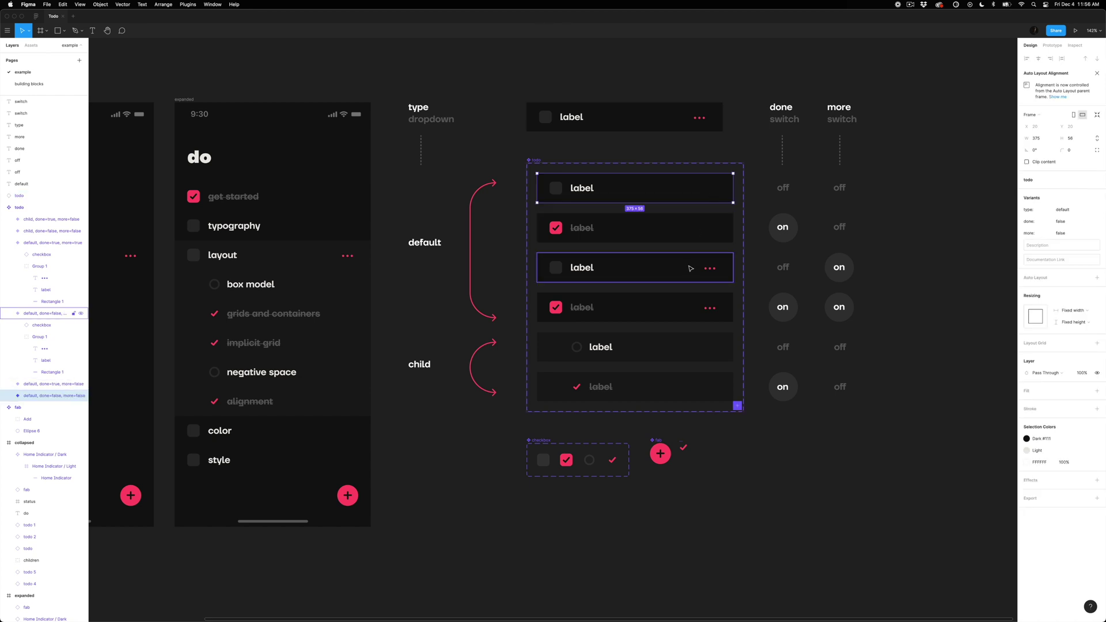
left_click(669, 224)
left_click(650, 190)
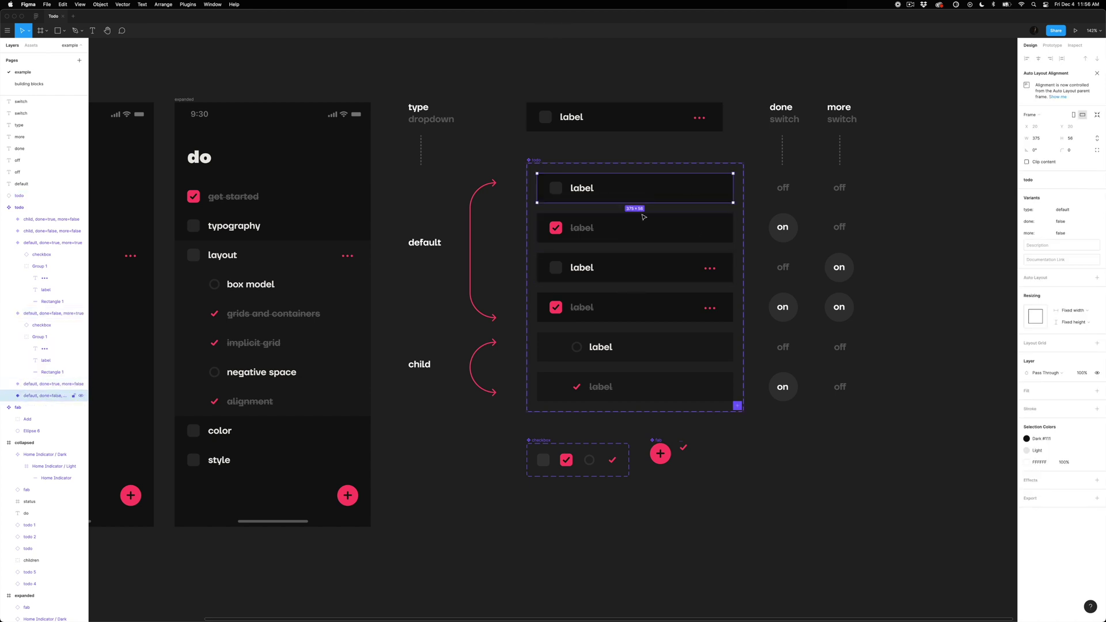
left_click(638, 276)
left_click(636, 316)
left_click(633, 356)
left_click(633, 386)
left_click(633, 347)
Step: Set the standalone todo instance to type child with done on and more off, trying out its switches
left_click(624, 113)
left_click(1064, 166)
left_click(1062, 153)
left_click(1068, 162)
left_click(1068, 153)
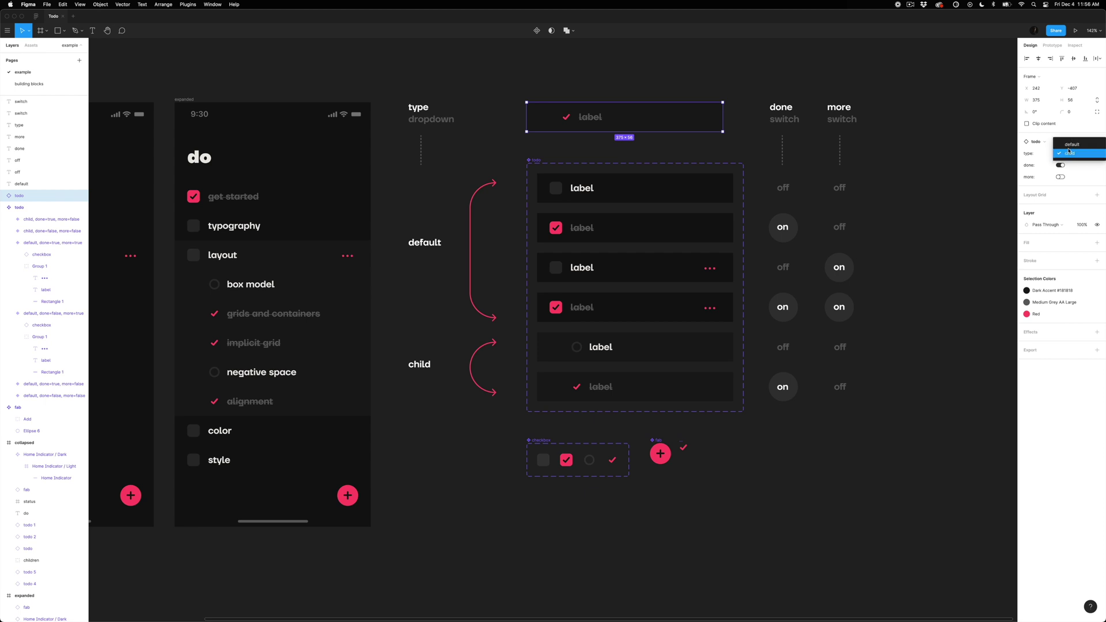
left_click(1068, 153)
left_click(1060, 165)
left_click(1060, 177)
left_click(1060, 176)
left_click(1060, 165)
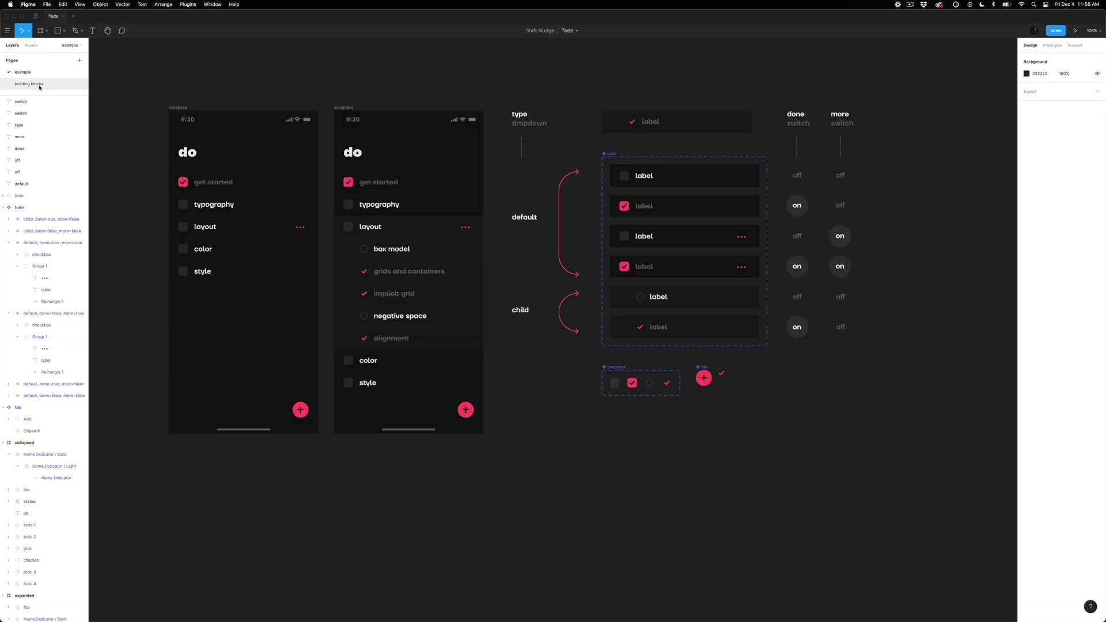
Step: Open the building blocks page and inspect the bg and rectangle layers of the todo frame
left_click(55, 84)
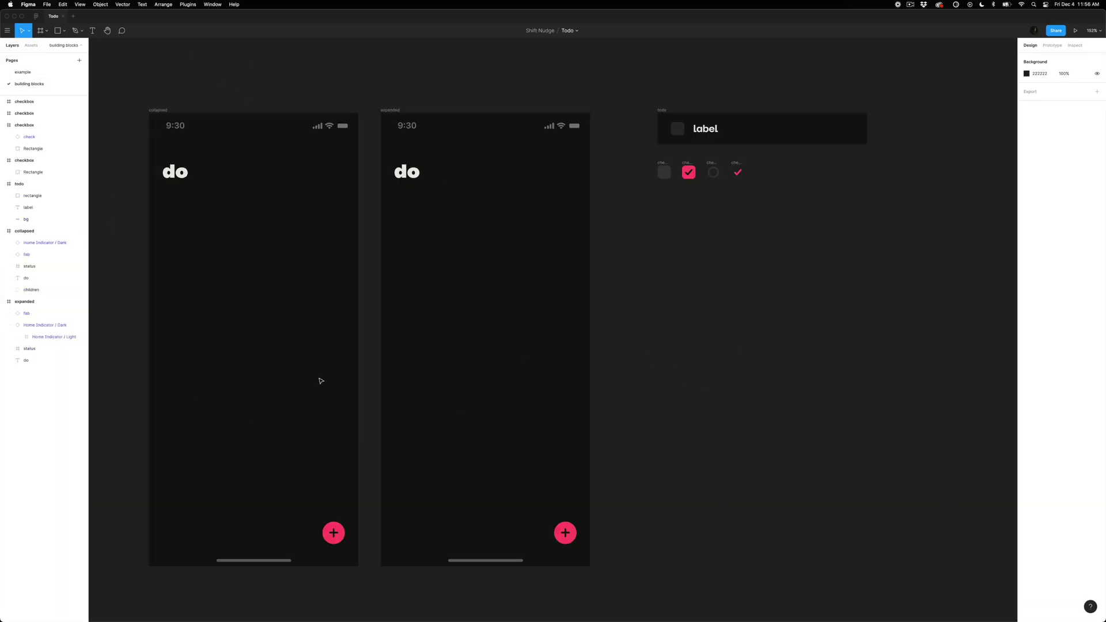
scroll(606, 223, "right", 3)
scroll(639, 148, "up", 5)
left_click(606, 149)
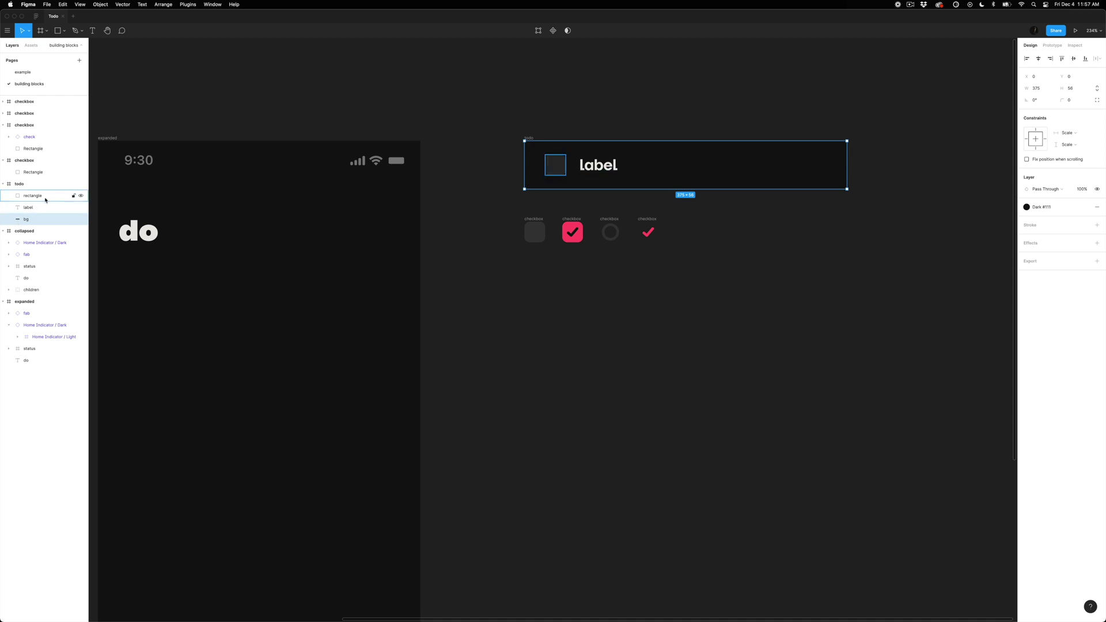
left_click(552, 167)
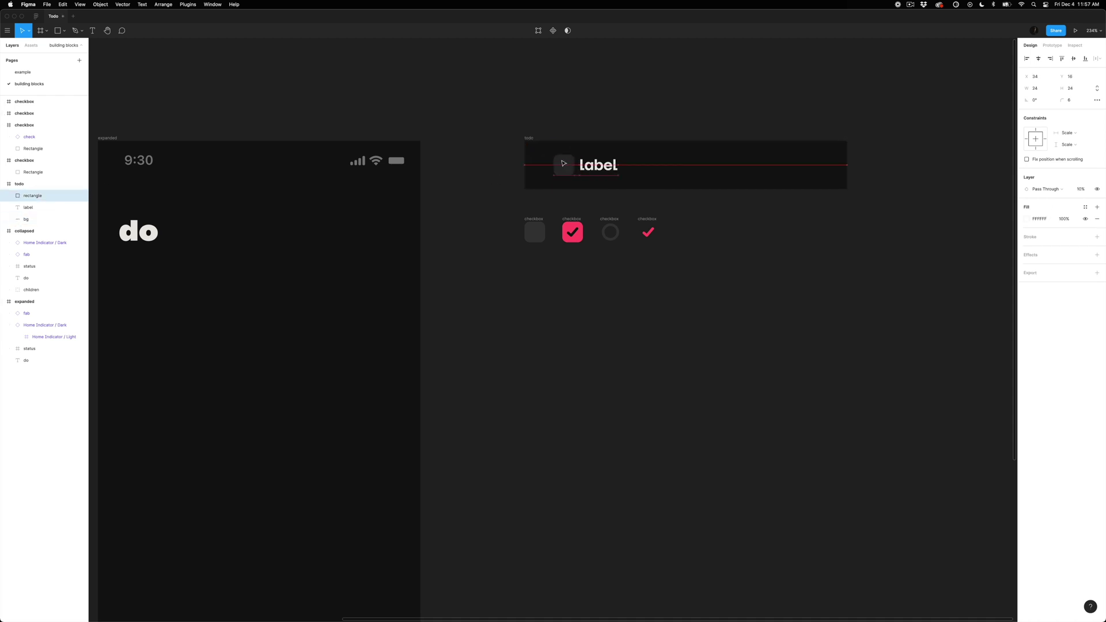
left_click(569, 205)
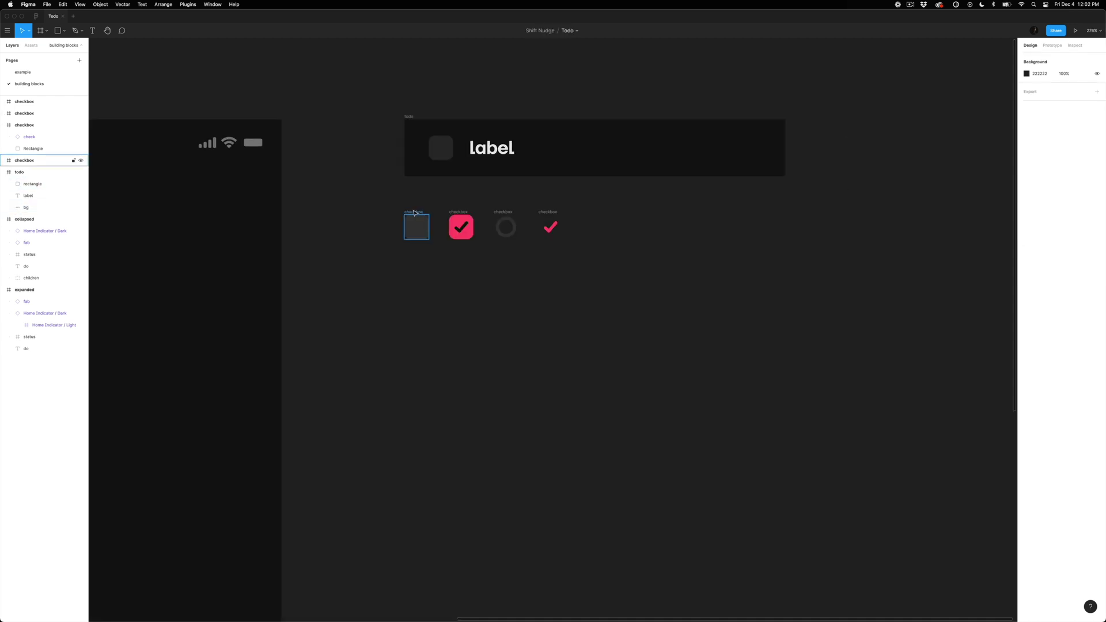
Step: Turn the grey square checkbox frame into a component and add a second variant to it
left_click(415, 214)
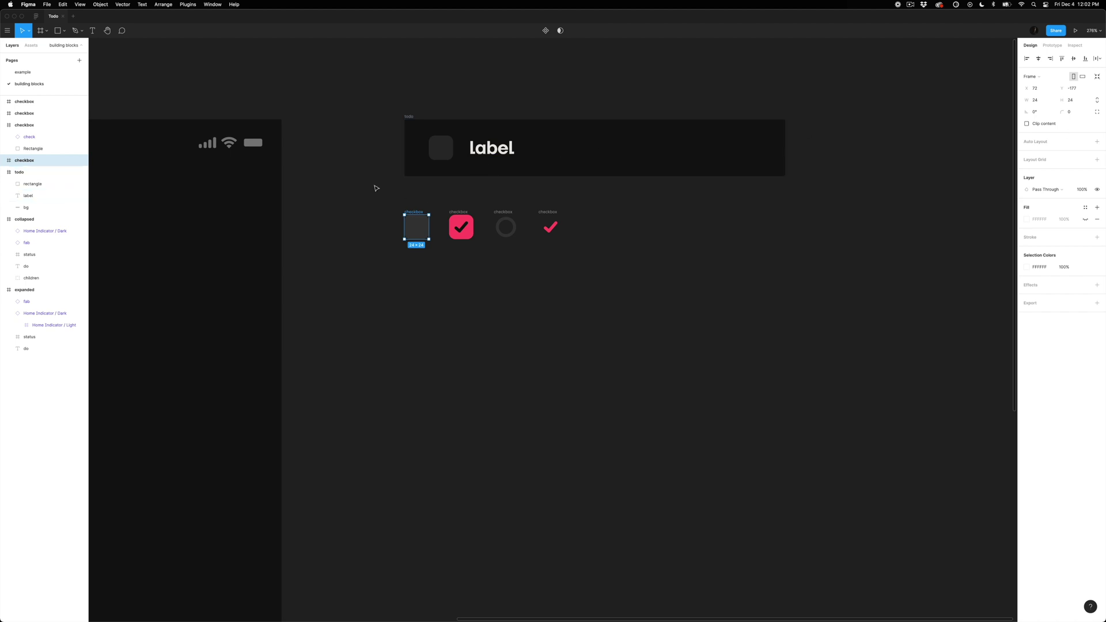
key("super+alt+k")
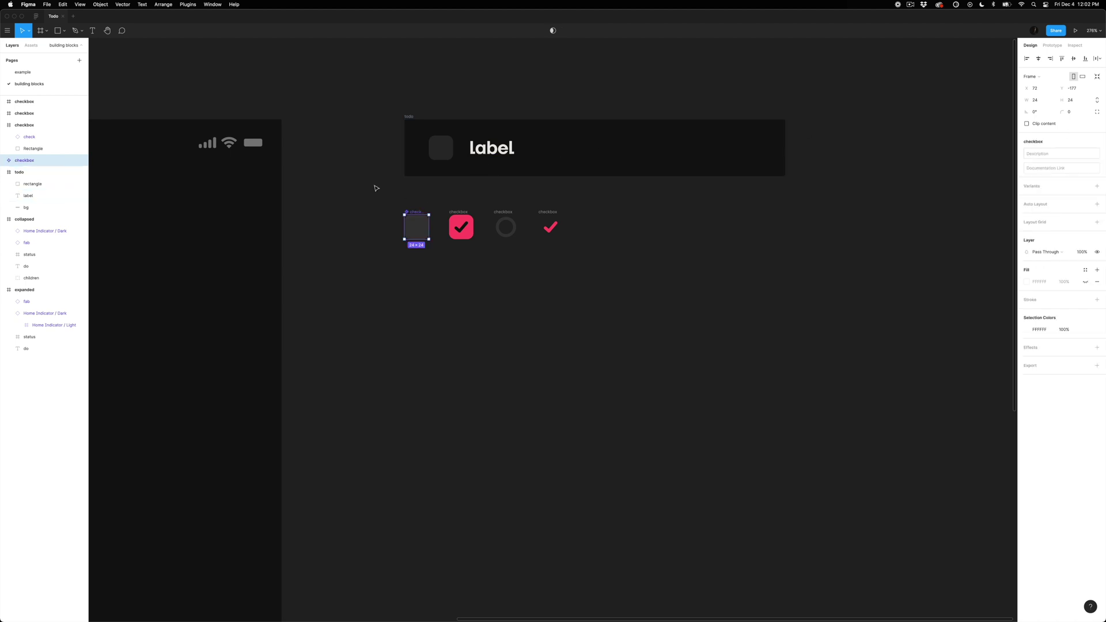
left_click(1100, 187)
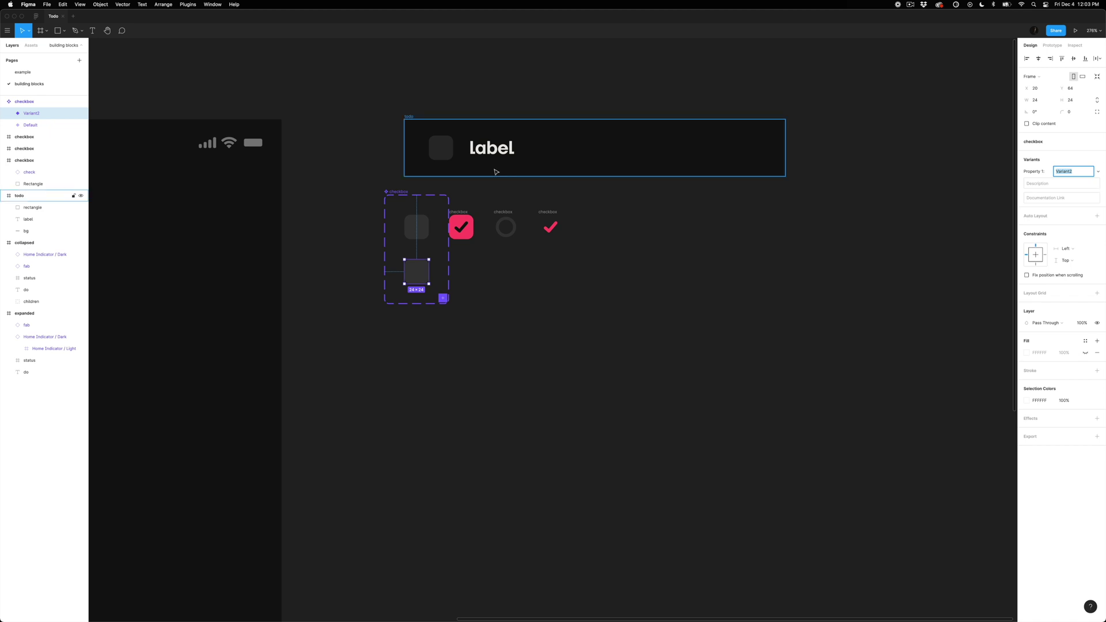
Step: Move the checkbox component set below the loose checkbox frames and look at its Default and Variant2 variants
left_click_drag(408, 211, 428, 290)
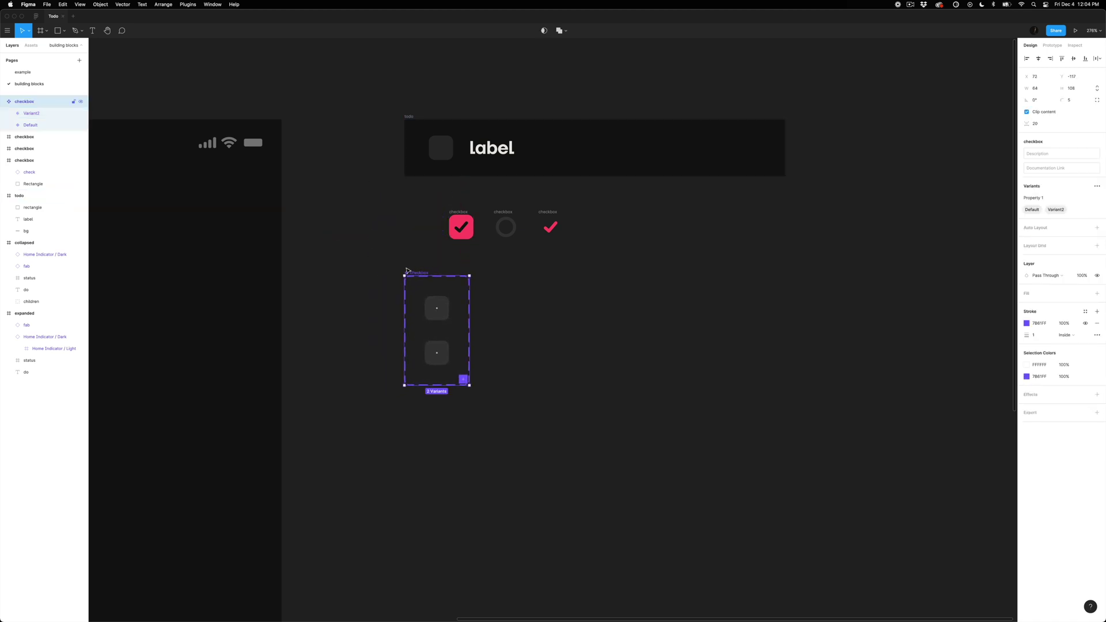
left_click(40, 126)
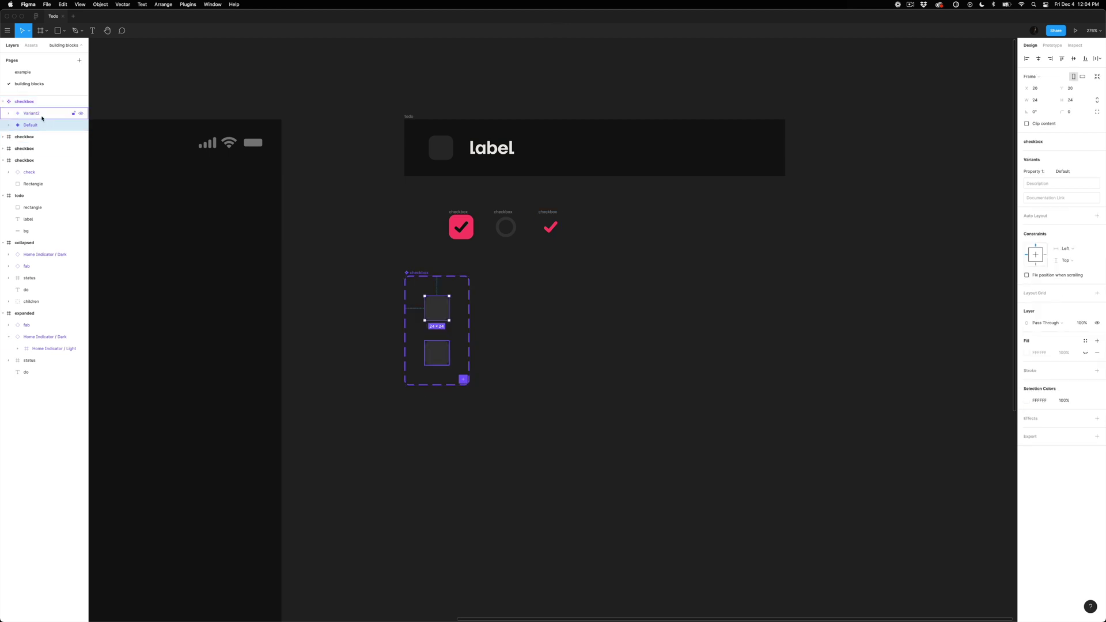
left_click(40, 114)
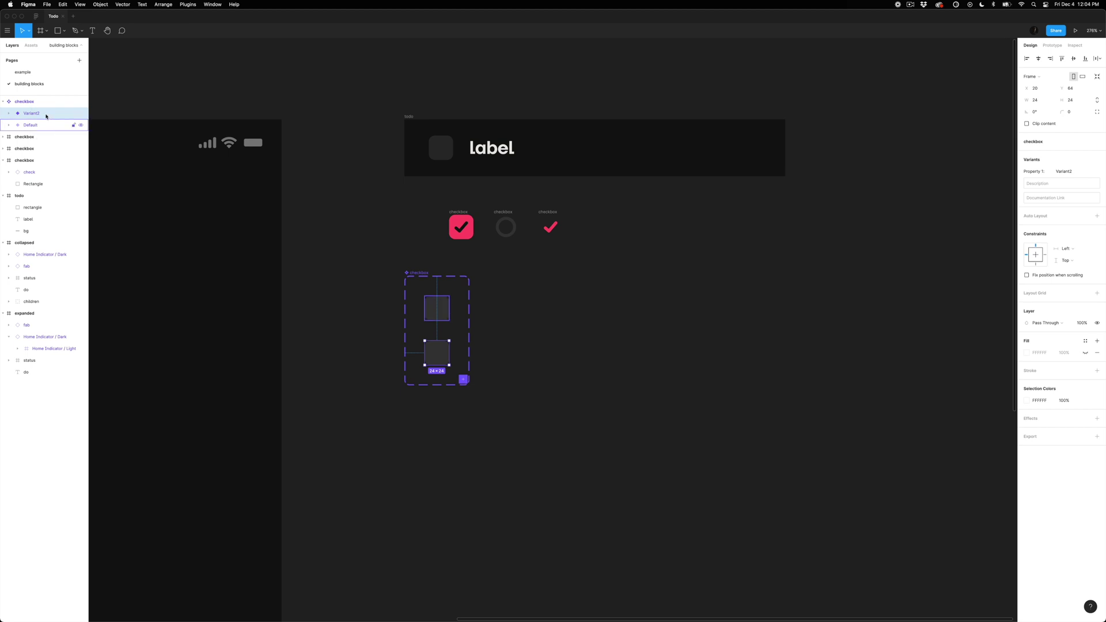
left_click(328, 335)
left_click(437, 310)
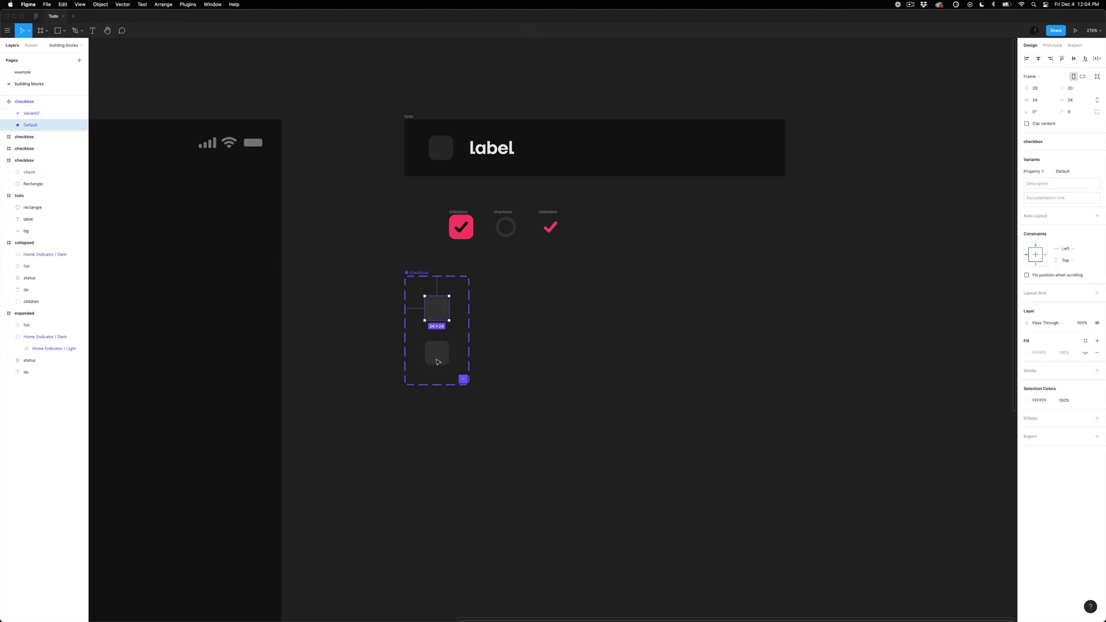
Step: Apply the Red colour style to the rectangle in Variant2 of the checkbox set and set its opacity to 100%
scroll(431, 359, "up", 5, "ctrl")
scroll(450, 290, "down", 3, "ctrl")
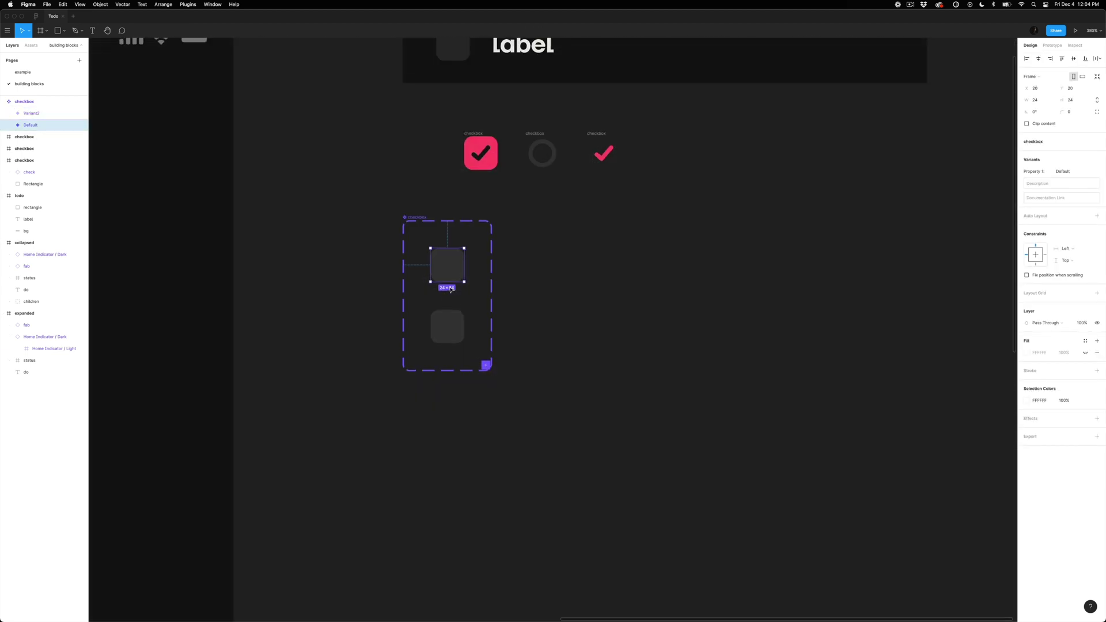
scroll(447, 311, "up", 1)
double_click(445, 344)
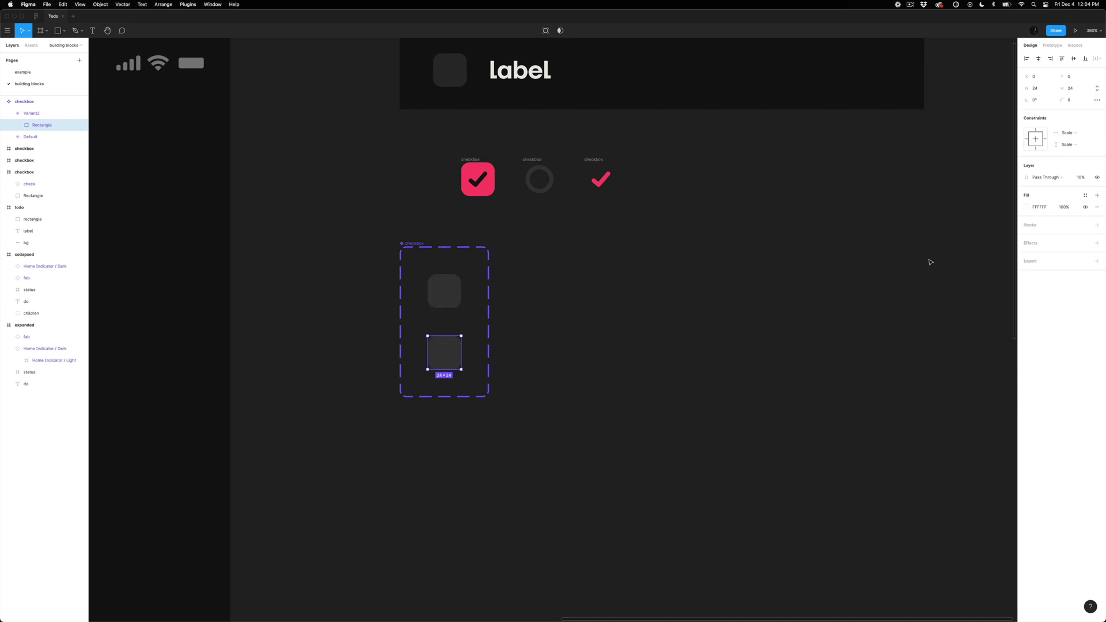
left_click(1084, 196)
left_click(1067, 308)
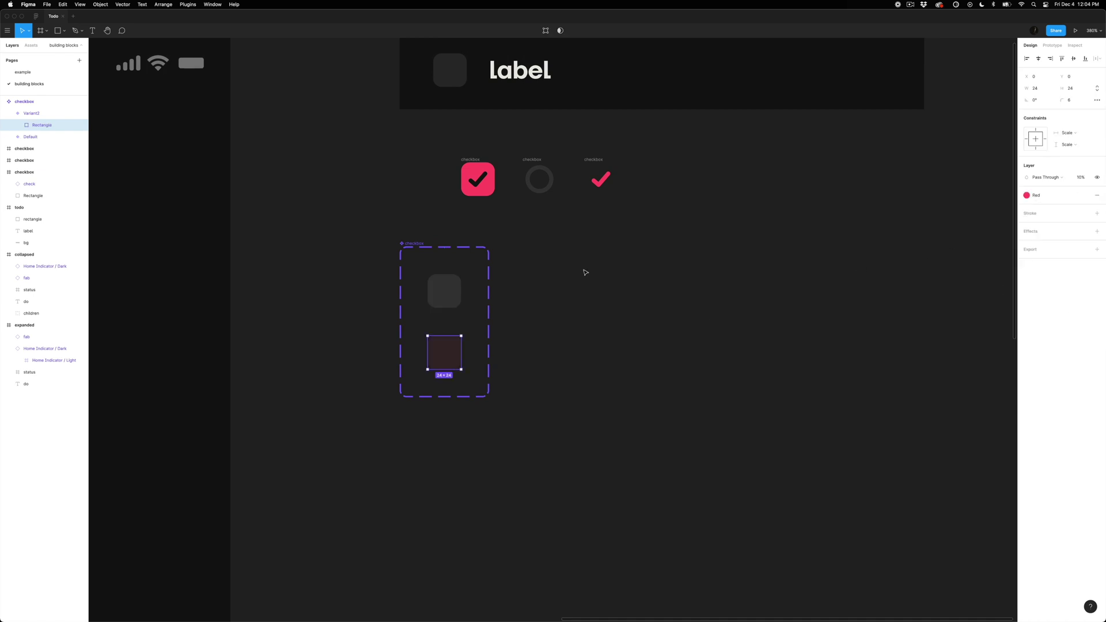
key("0")
Step: Copy the dark check mark from the loose red checkbox into the centre of the red checkbox variant
left_click(477, 179)
left_click_drag(478, 179, 446, 357, "alt")
left_click(487, 357)
left_click(444, 355)
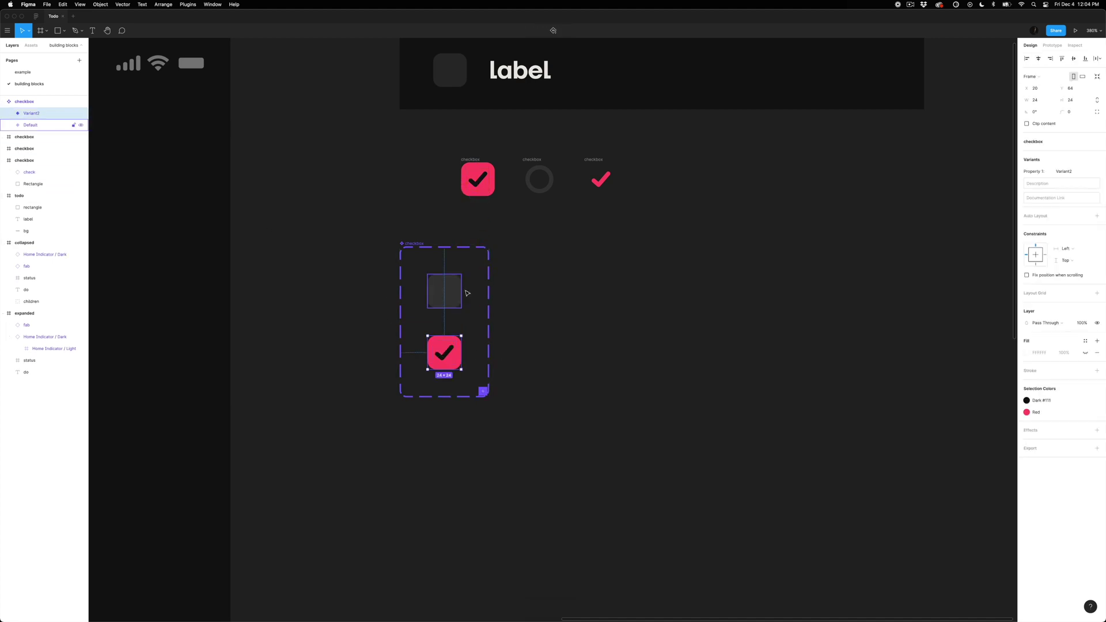
left_click(542, 304)
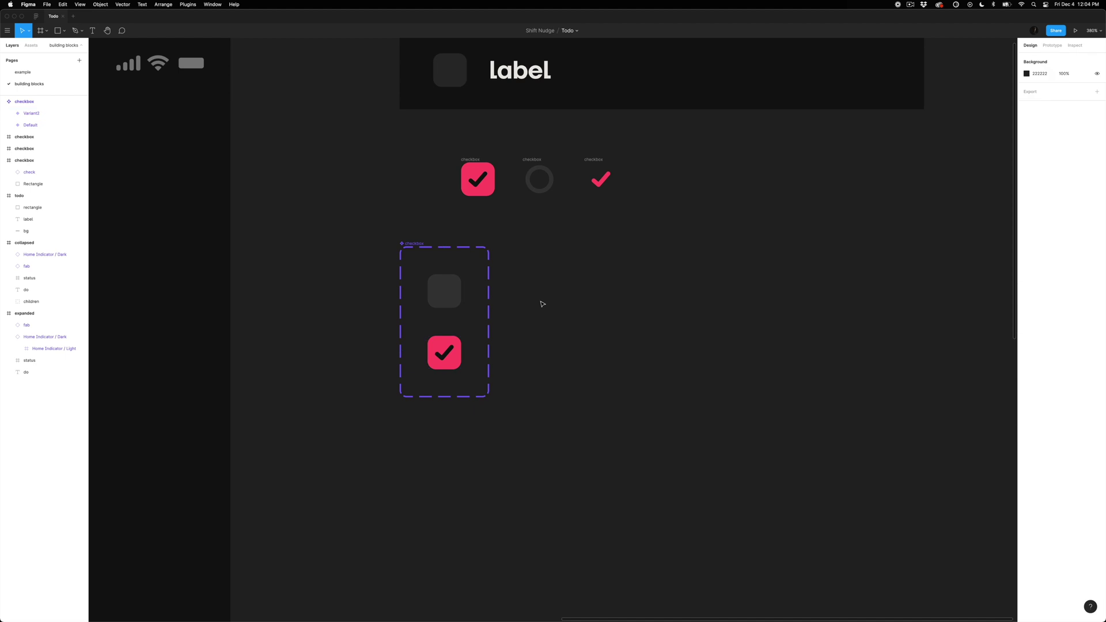
Step: Nudge the checkbox component set down by 7 px
left_click(415, 243)
key("Down")
key("Down")
key("Down")
key("Down")
key("Down")
key("Down")
key("Down")
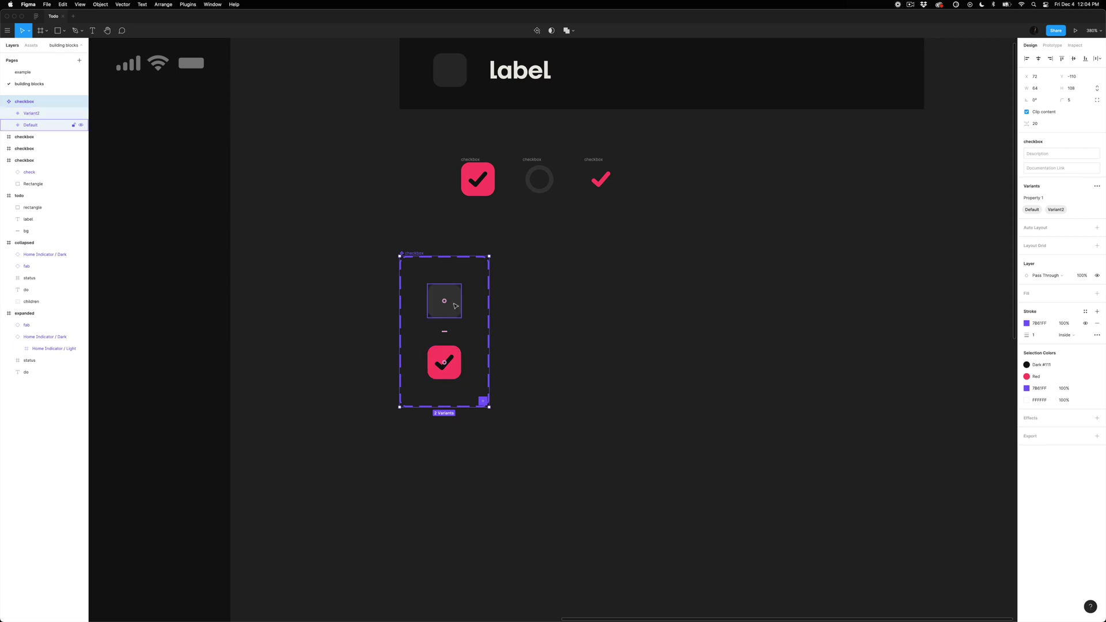
Step: Place an instance of the grey Default checkbox beside the component set and try out its Property 1 options
left_click_drag(450, 301, 579, 291)
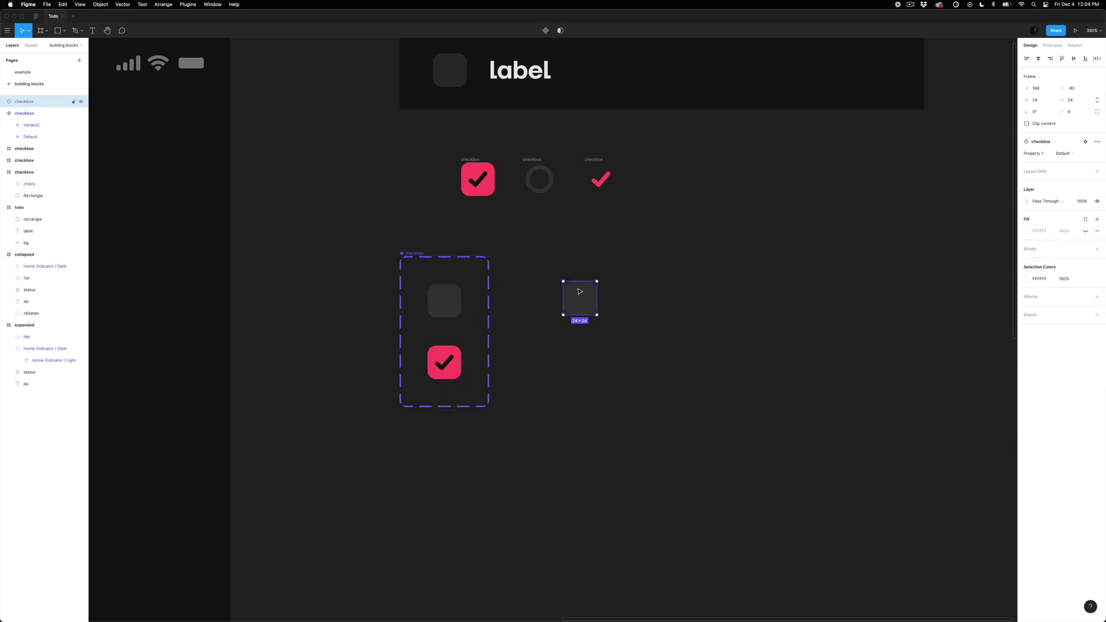
left_click(1073, 155)
left_click(1072, 164)
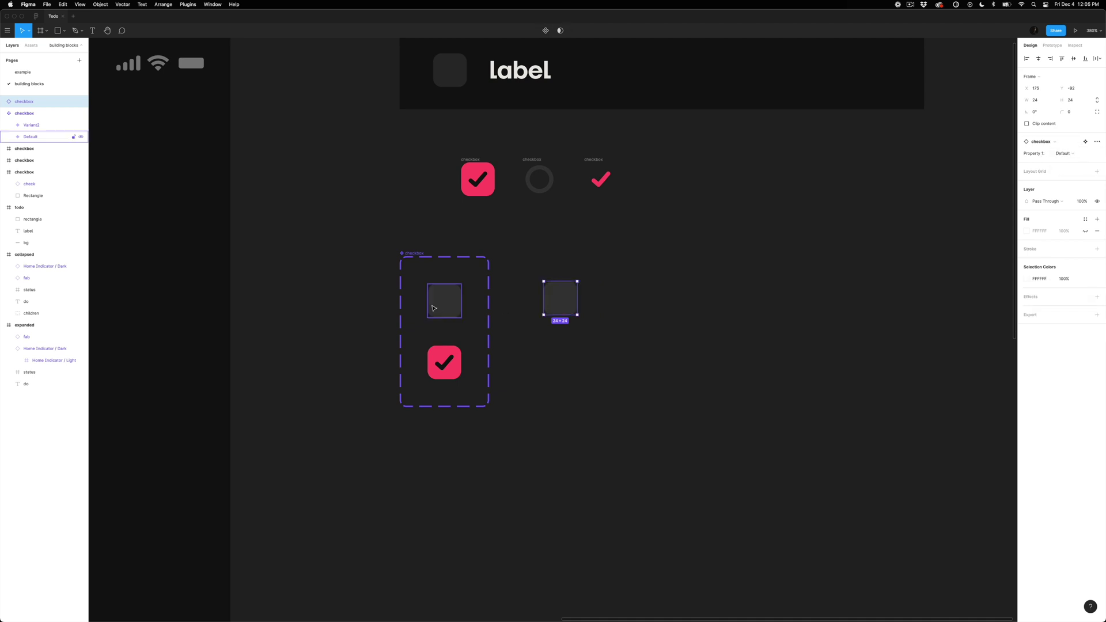
left_click(638, 276)
left_click(570, 296)
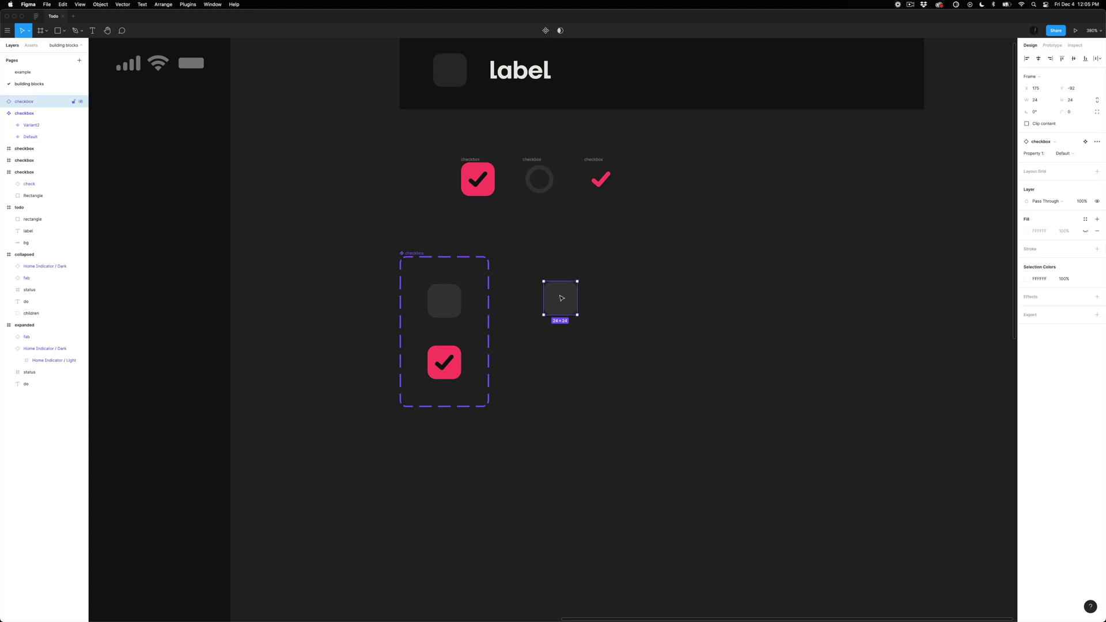
Step: Rename the checkbox component set's Property 1 to "done"
left_click(412, 253)
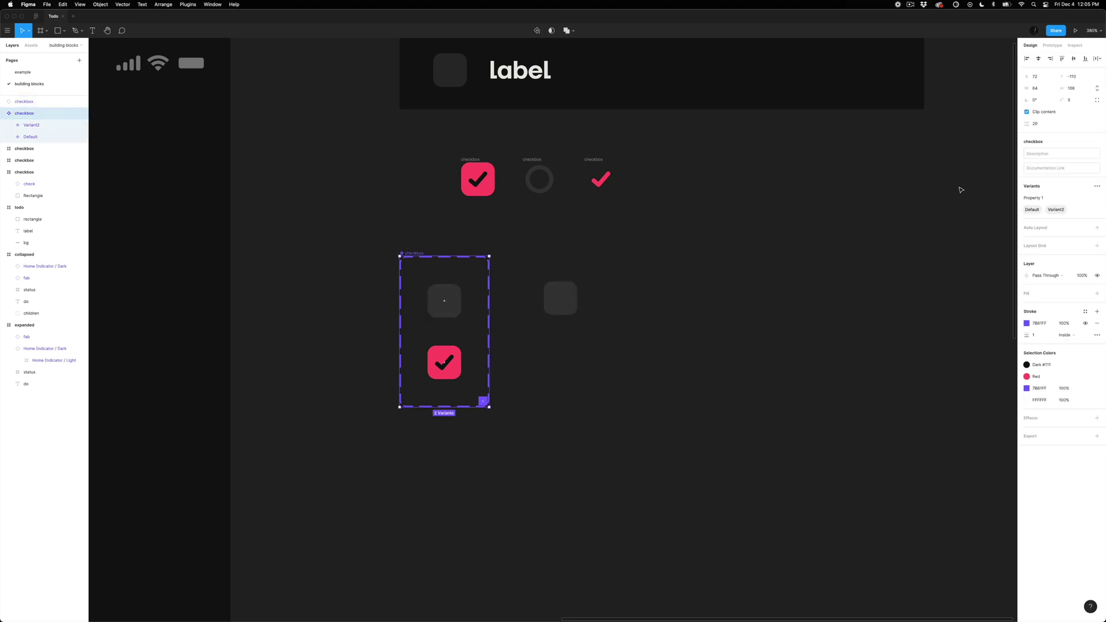
left_click(1032, 198)
type("done")
key("Return")
Step: Set the done value to "no" for the grey checkbox variant and "yes" for the red checked variant
left_click(443, 296)
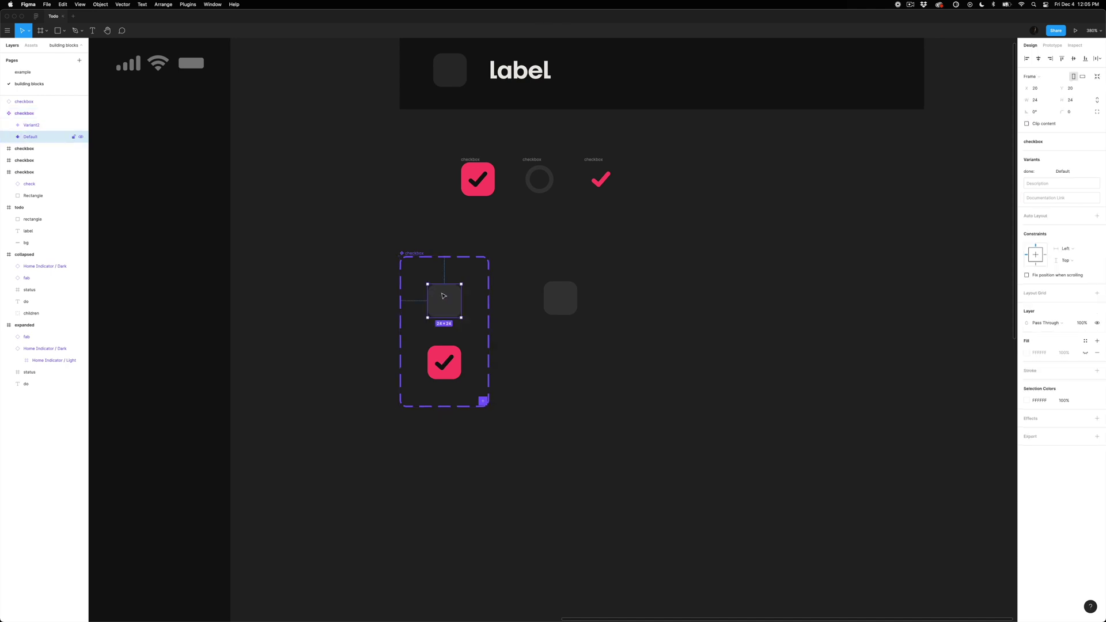
left_click(1066, 173)
key("Return")
left_click(451, 357)
left_click(1064, 172)
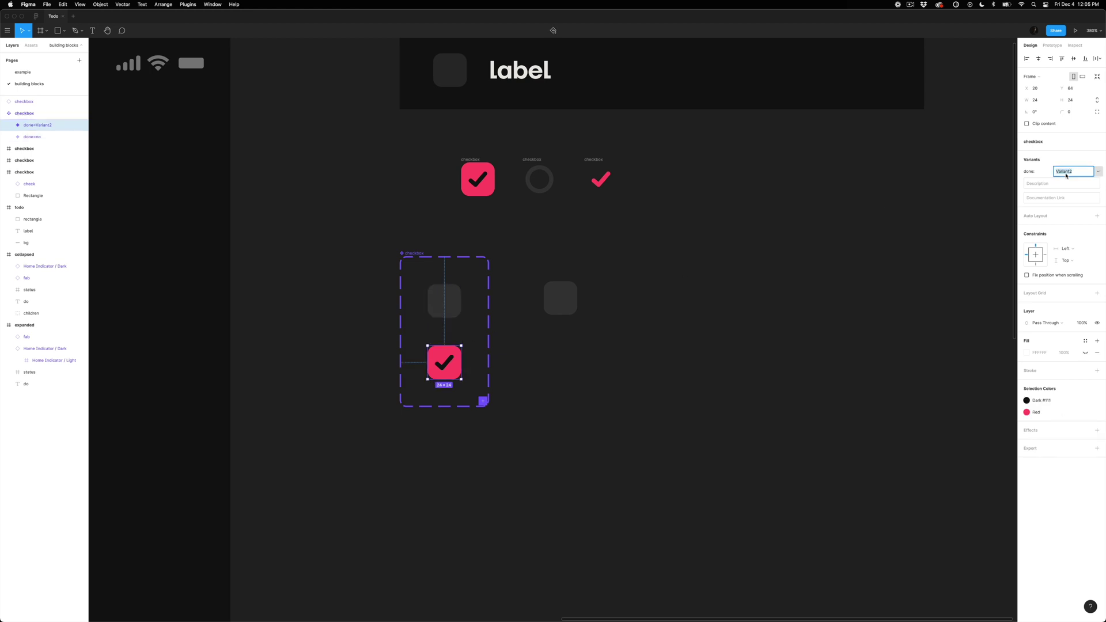
type("yes")
key("Return")
key("Escape")
Step: Test the done switch on the standalone checkbox instance by toggling it repeatedly between unchecked and checked
double_click(564, 303)
left_click_drag(558, 308, 585, 315)
key("super+z")
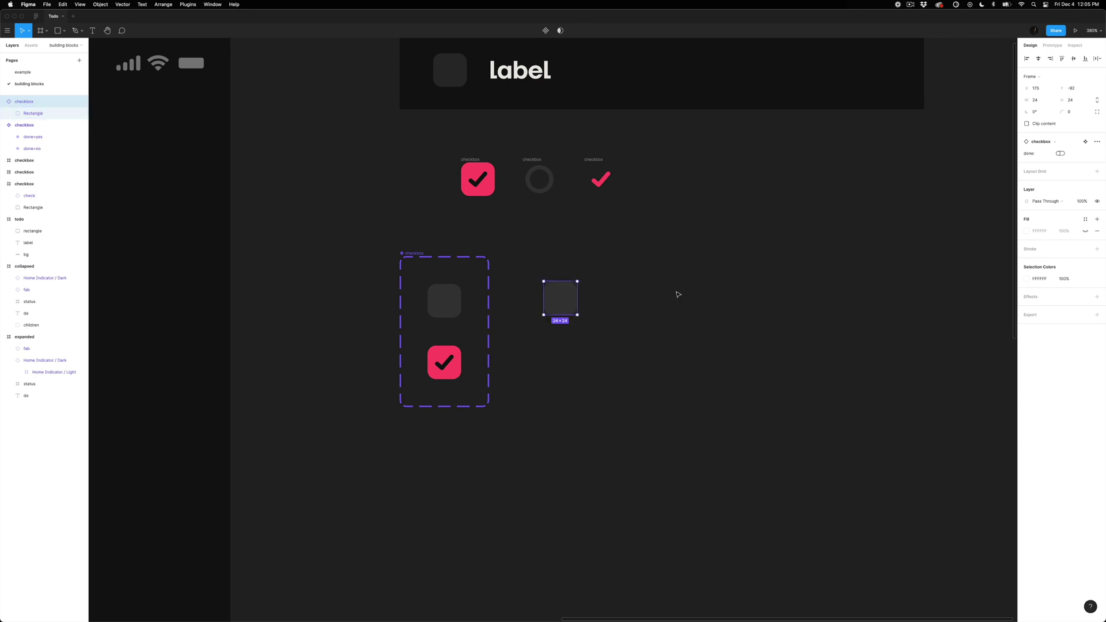
left_click(1060, 154)
left_click(1059, 154)
left_click(1060, 155)
left_click(1060, 154)
left_click(1059, 154)
left_click(1060, 155)
left_click(1059, 154)
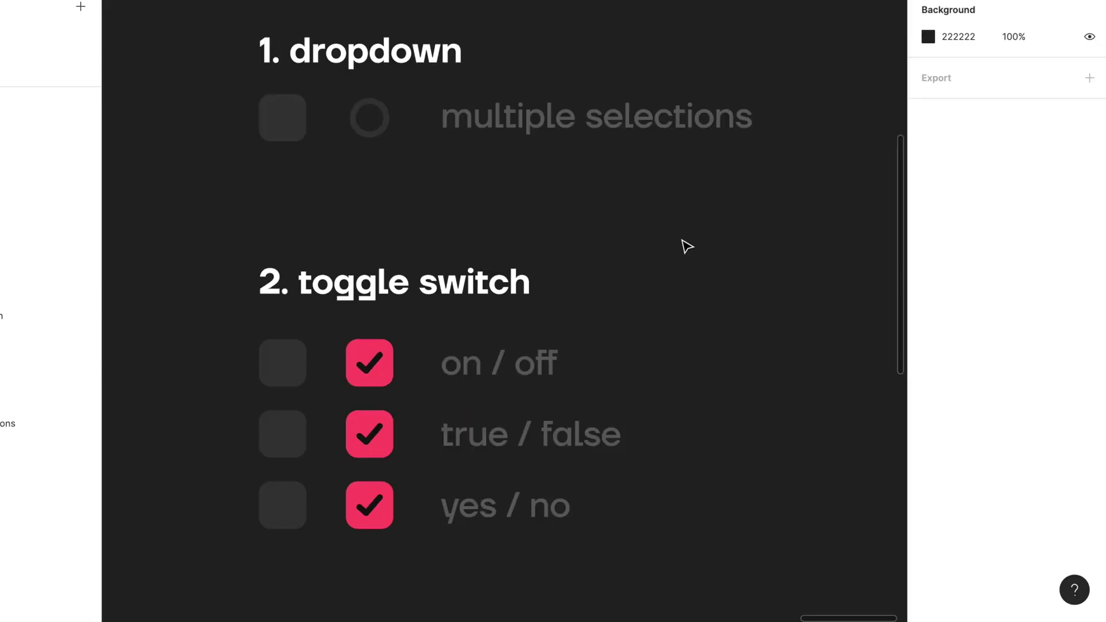
Step: Try the type options on the grey checkbox under "1. dropdown", switching it to circle and back to rectangle
scroll(686, 246, "up", 1)
left_click_drag(184, 25, 599, 241)
left_click(1027, 219)
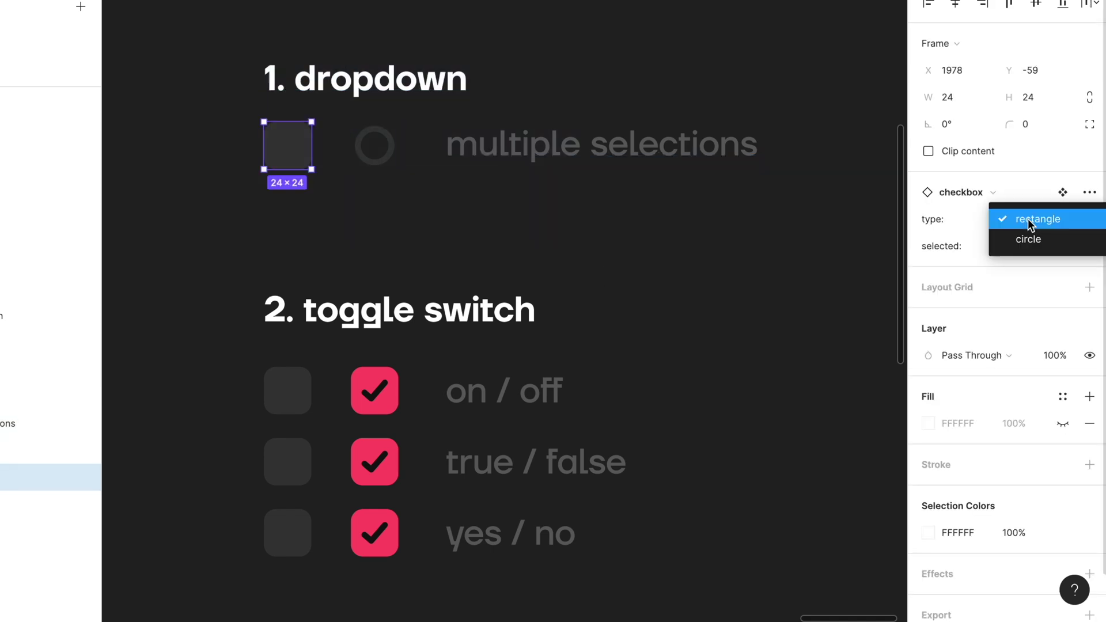
left_click(1061, 239)
left_click(1056, 219)
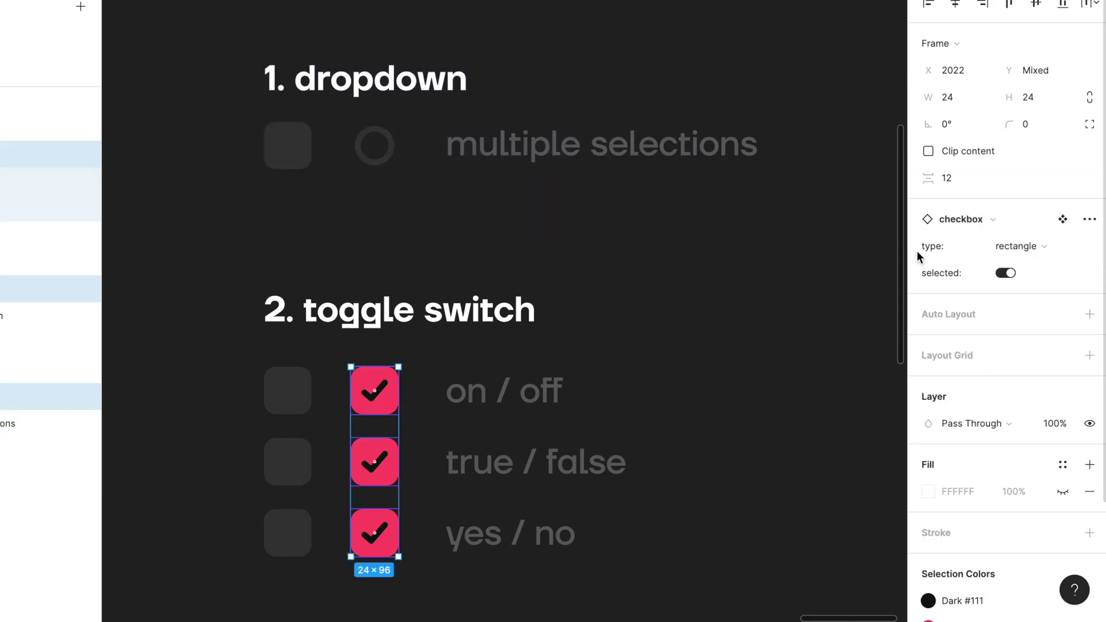
Step: Switch the selected property off and back on for the three red checkboxes under "2. toggle switch"
left_click(1005, 272)
left_click(671, 400)
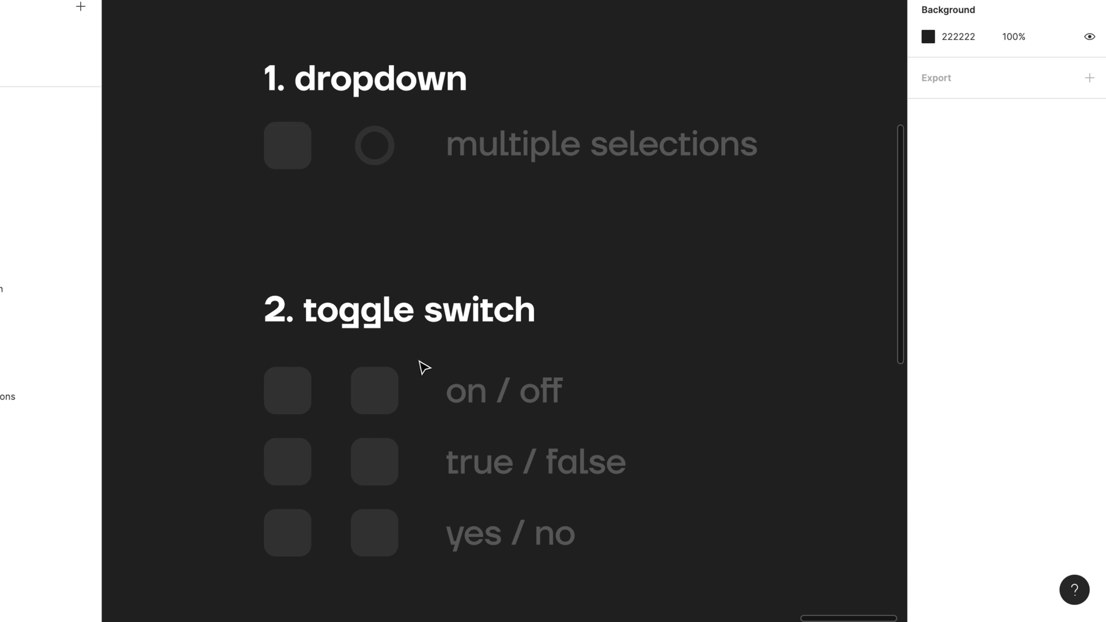
left_click(386, 472)
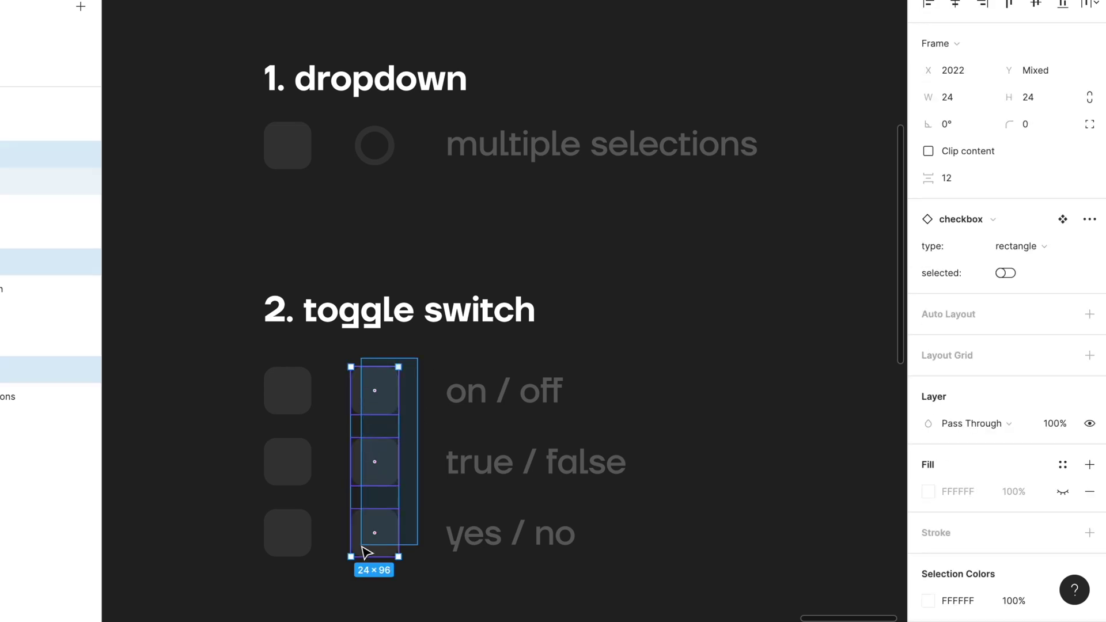
left_click(1005, 273)
left_click(767, 370)
Step: Review the on / off, true / false and yes / no value pairs listed under "2. toggle switch"
left_click(547, 391)
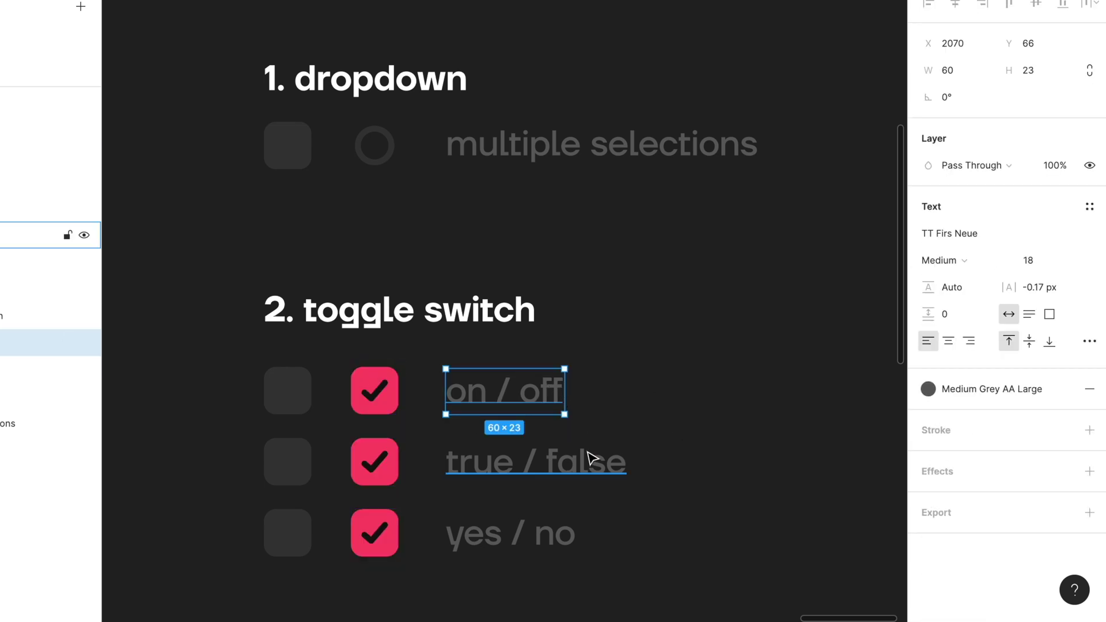
left_click(585, 470)
left_click(558, 535)
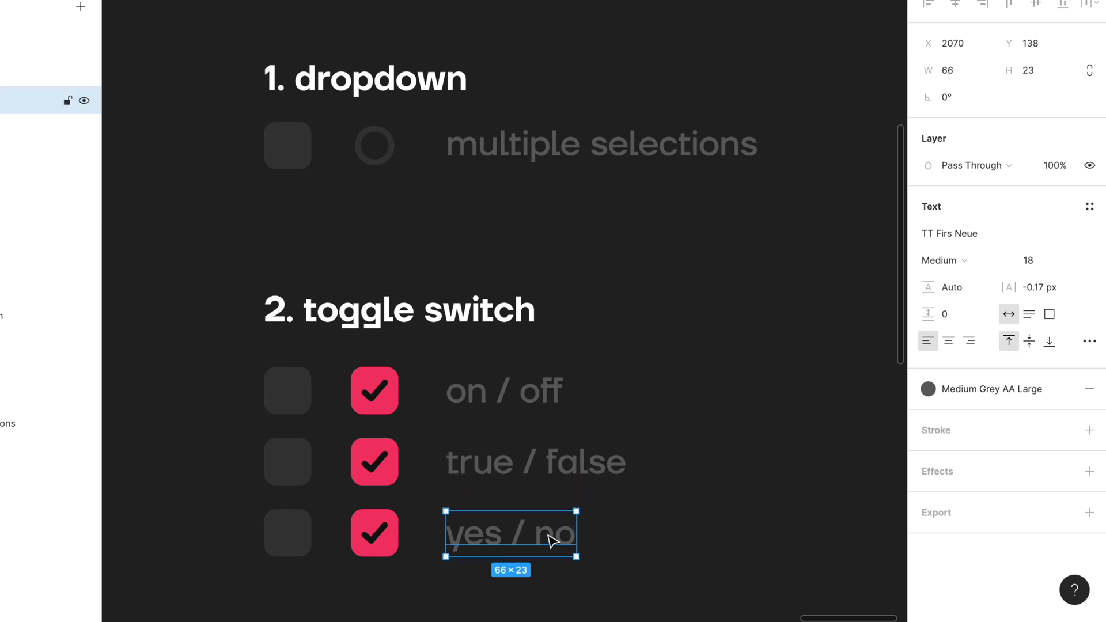
left_click(749, 474)
scroll(750, 476, "down", 2)
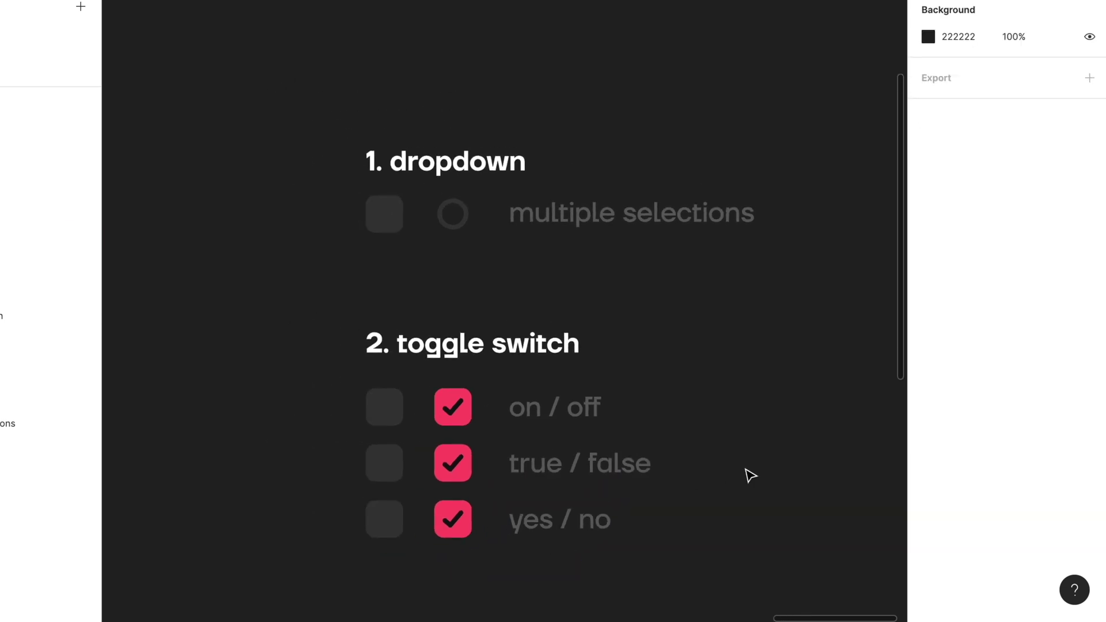
scroll(750, 475, "up", 2)
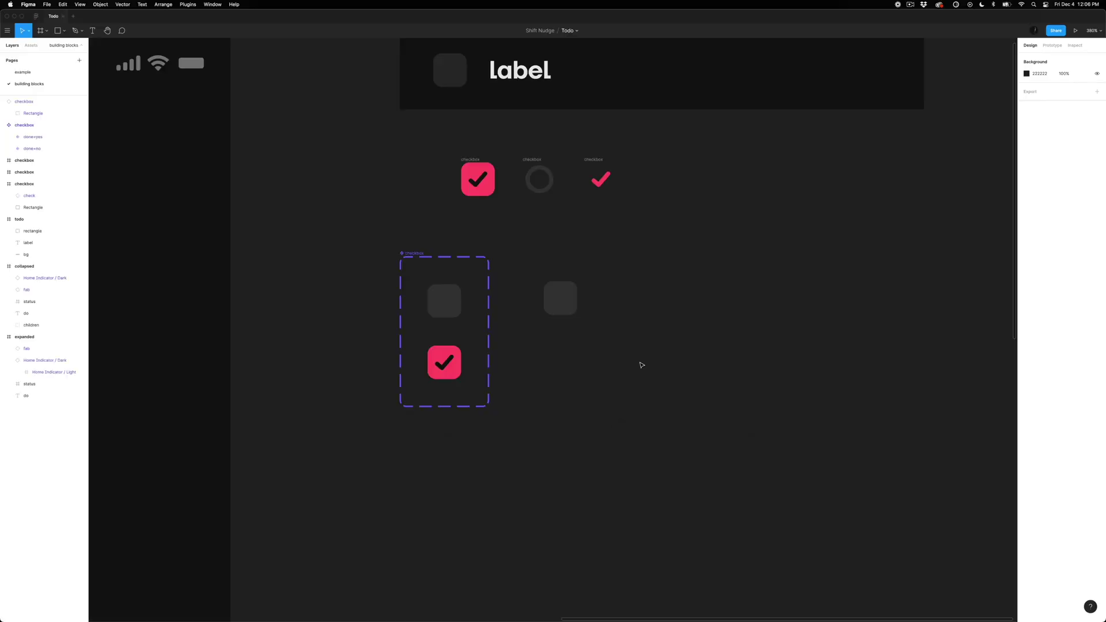
Step: Set the done value of the grey checkbox variant in the component set to "nah"
left_click(562, 310)
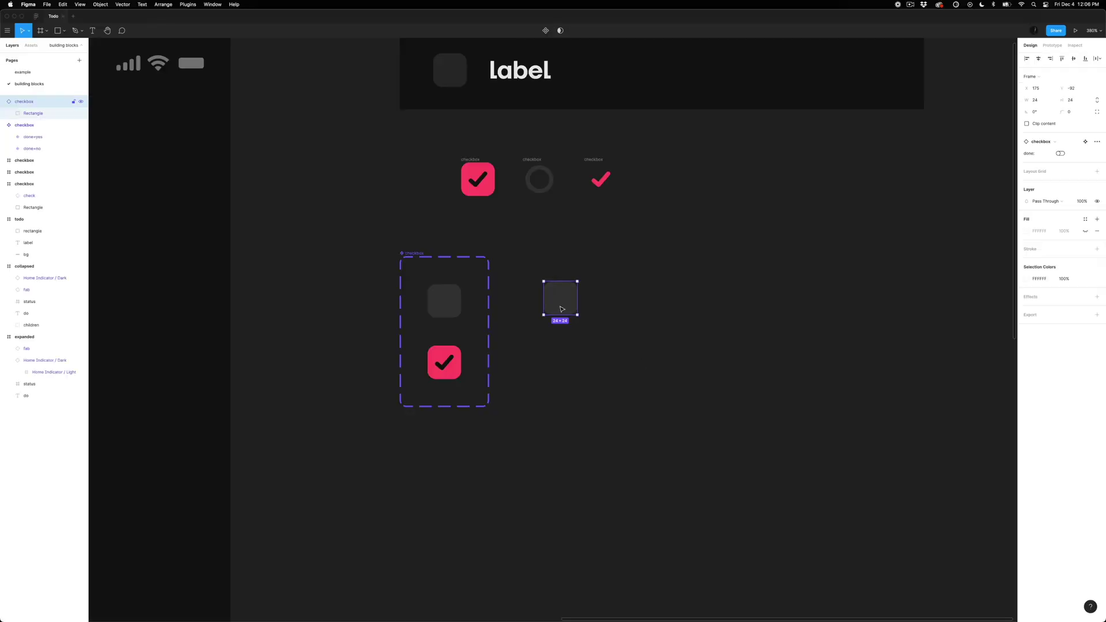
left_click(452, 296)
left_click(1063, 171)
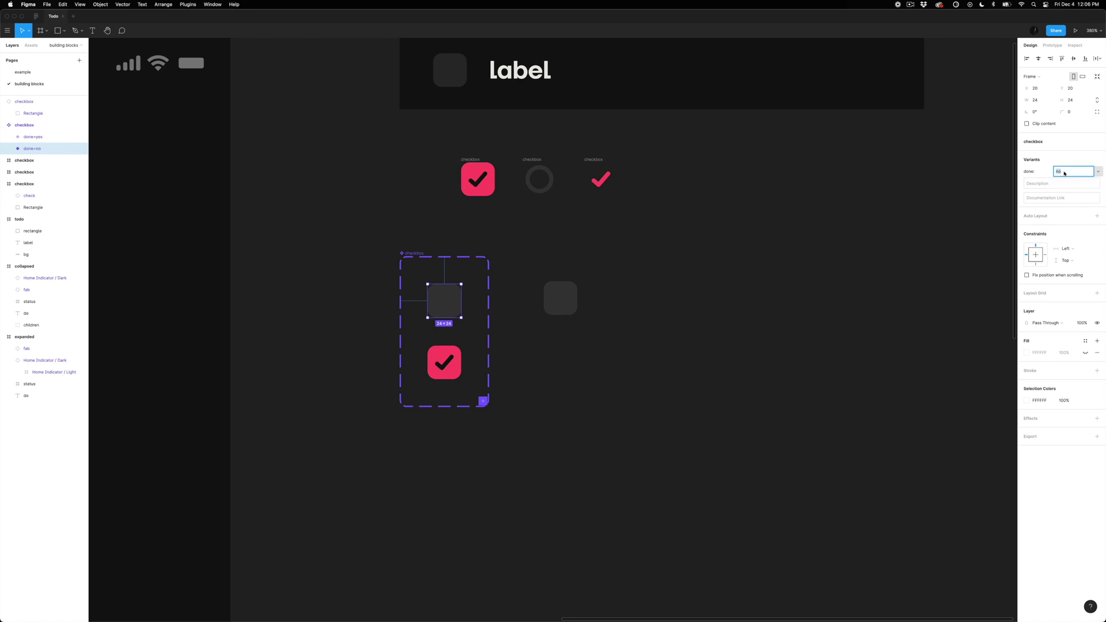
type("nah")
key("Return")
left_click(444, 362)
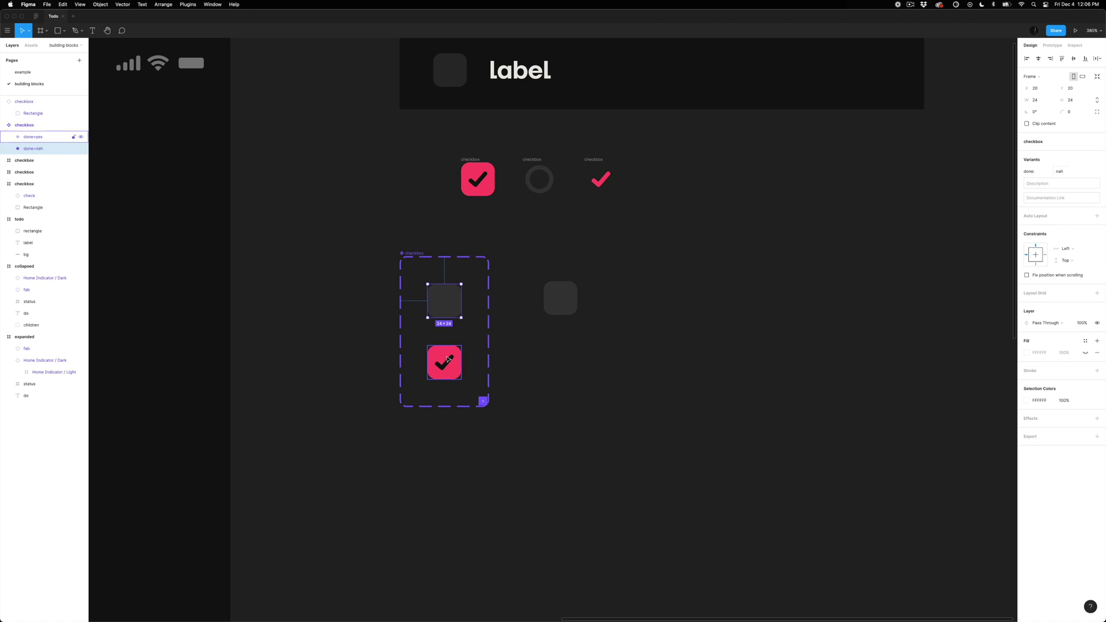
left_click(1069, 171)
Step: Try the done options on the standalone checkbox instance, alternating between yes and nah
left_click(595, 284)
left_click(560, 298)
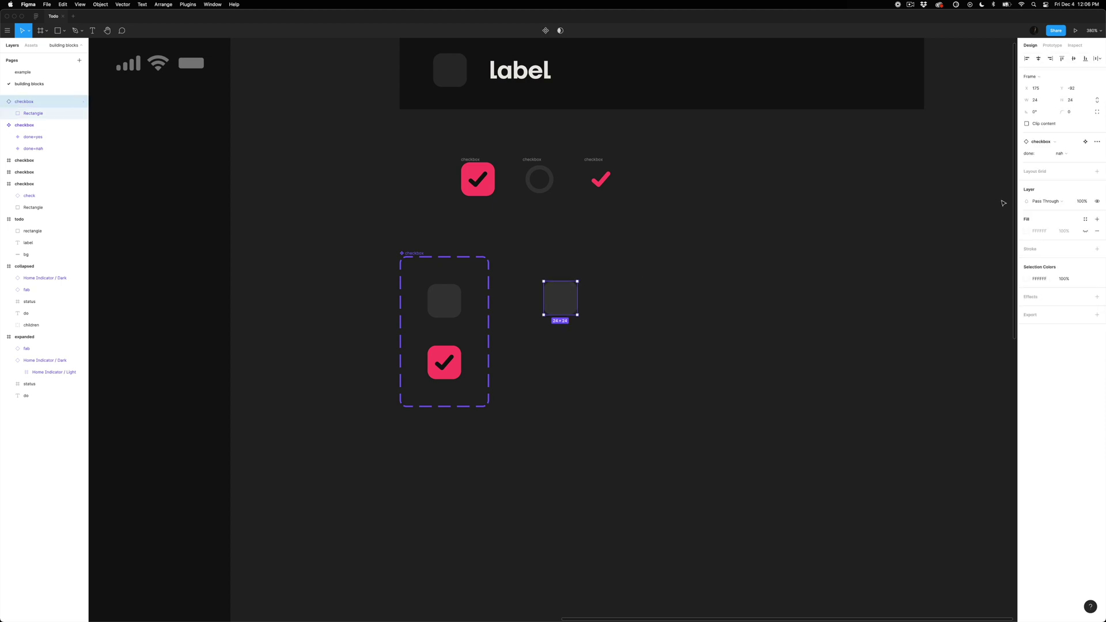
left_click(1060, 156)
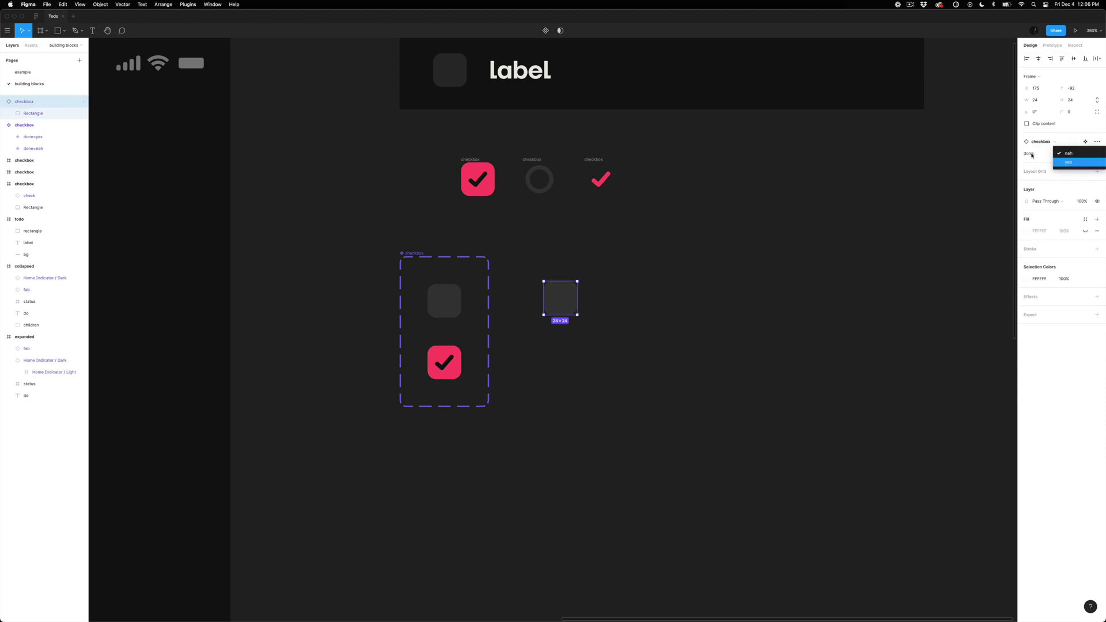
left_click(1072, 161)
left_click(1068, 145)
left_click(1068, 153)
left_click(1069, 163)
left_click(1069, 156)
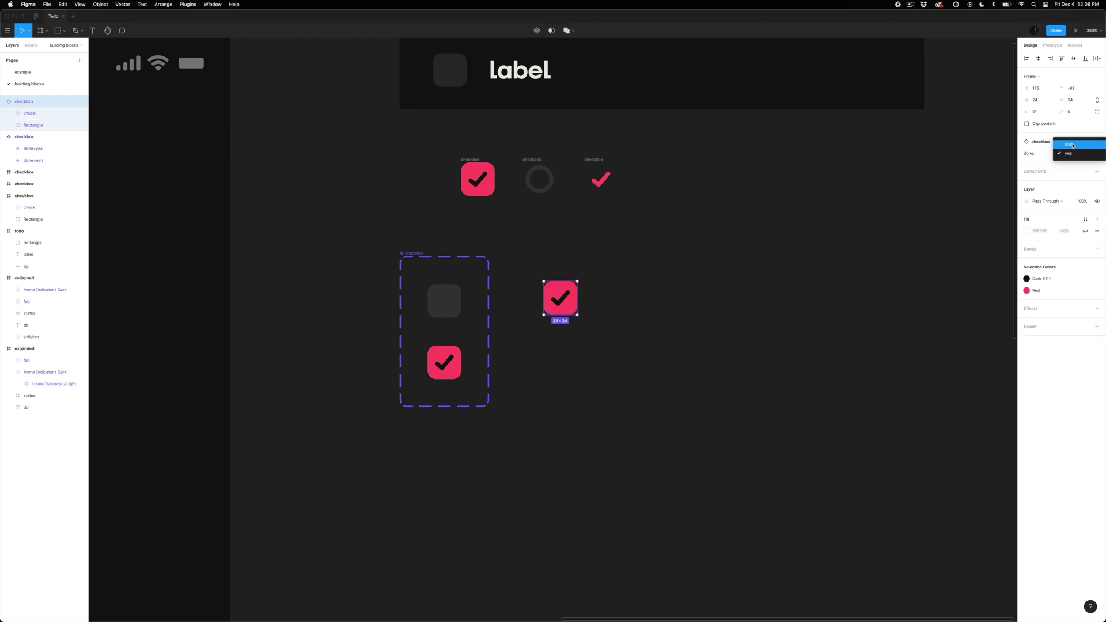
left_click(1064, 145)
Step: Set the done value of the grey checkbox variant back to "no"
left_click(444, 300)
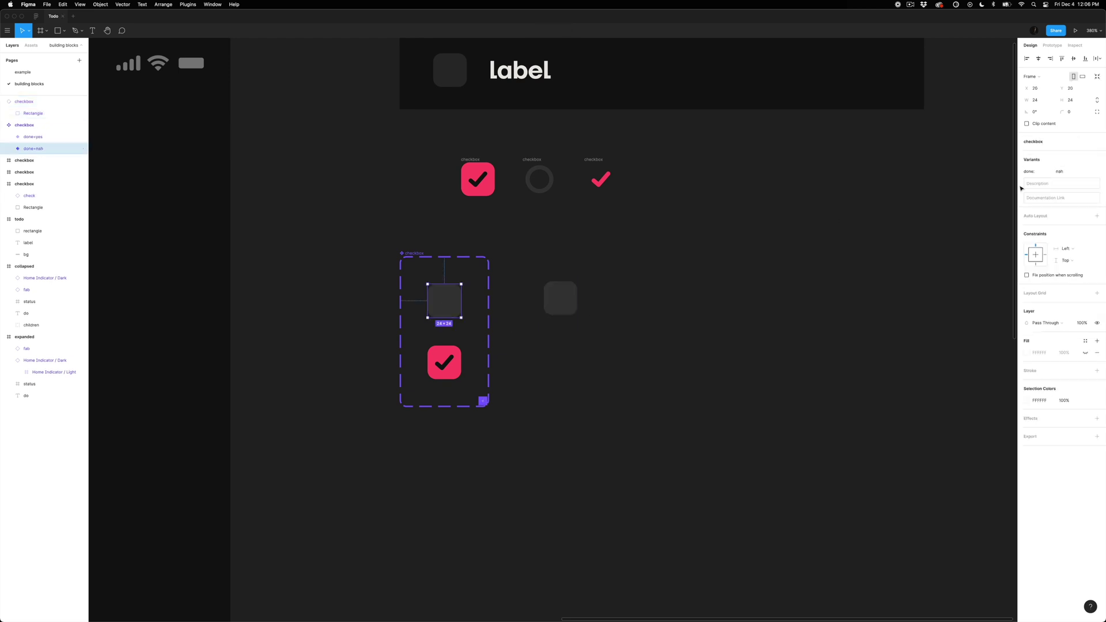
left_click(1072, 172)
type("no")
key("Return")
Step: Toggle the done switch on the standalone checkbox instance on and off to test it
left_click(561, 297)
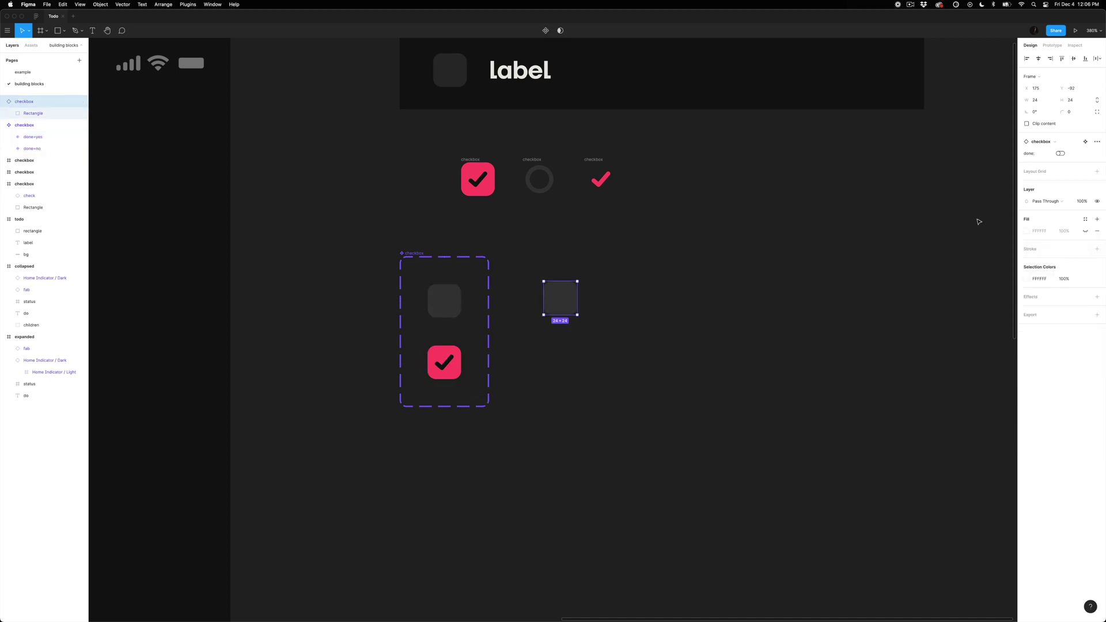
left_click(1059, 154)
left_click(1060, 154)
left_click(1059, 154)
left_click(1060, 154)
Step: Rename the component set's done property to "selected" and try the switch on the standalone instance
left_click(419, 254)
left_click(1031, 199)
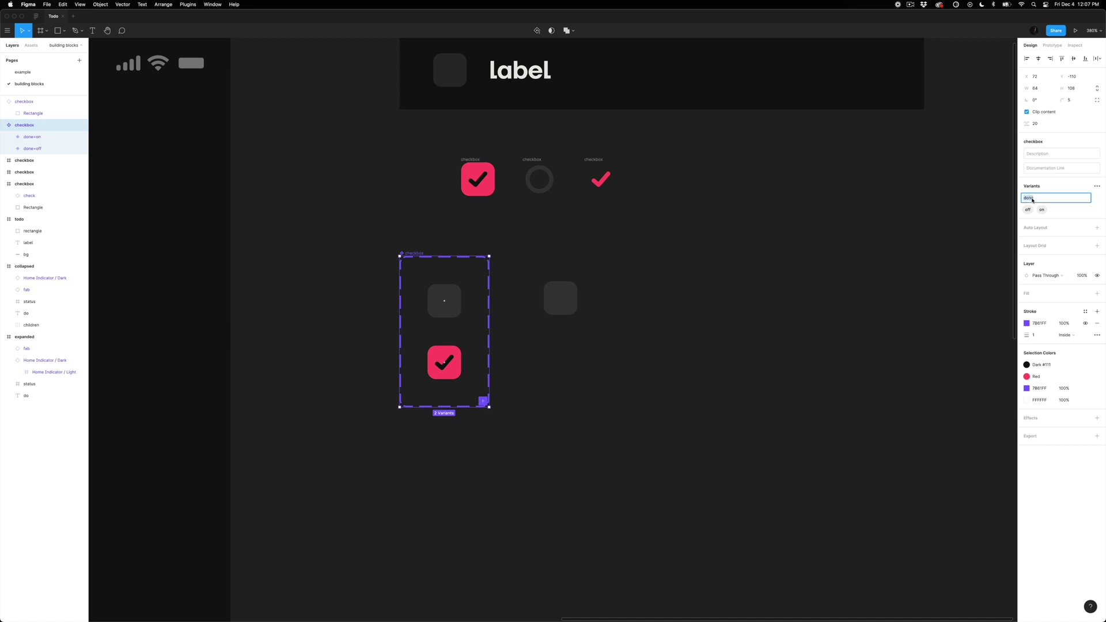
type("sele")
type("cted")
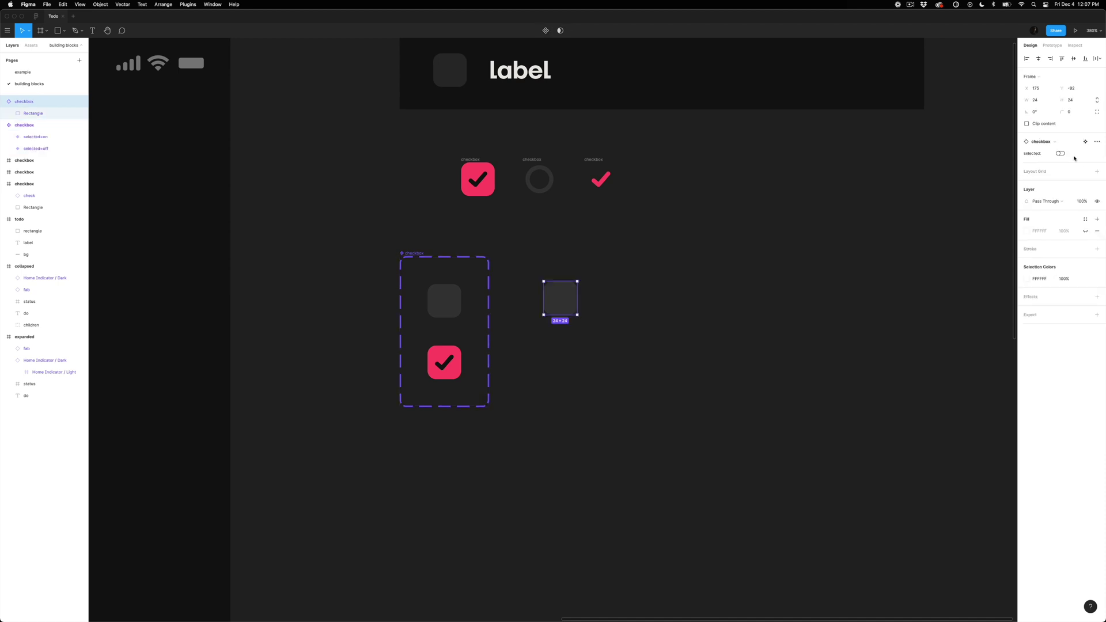
left_click(1059, 154)
left_click(1059, 154)
Step: Rename the checkbox component set's selected property back to "done"
left_click(420, 254)
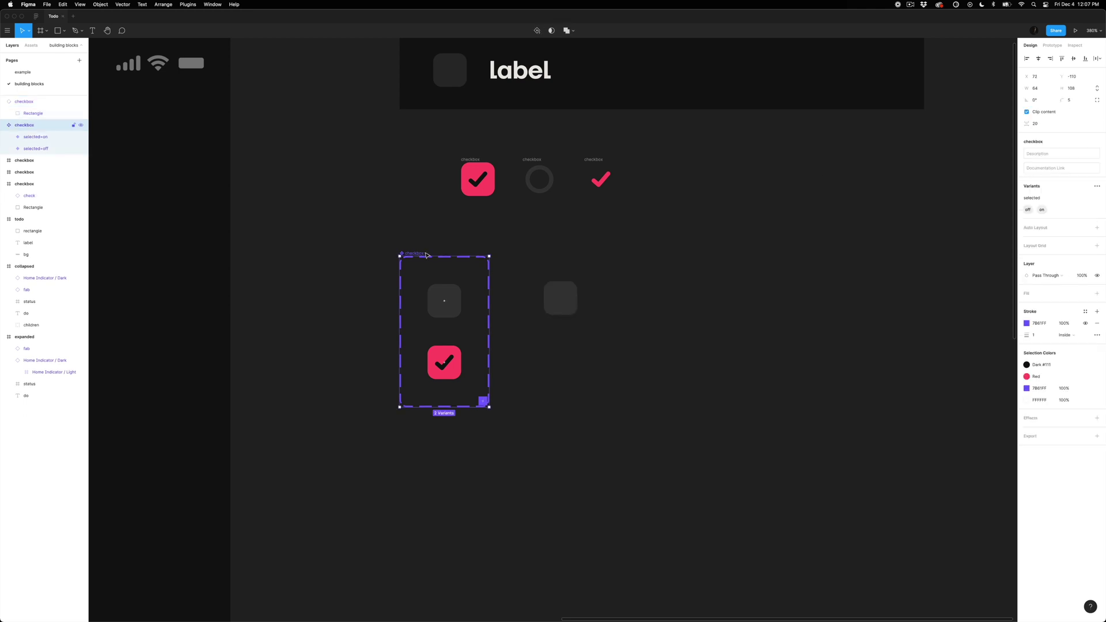
left_click(1091, 205)
type("done")
key("Return")
Step: Move the standalone checkbox instance slightly lower beside the component set and check its done property
left_click(664, 279)
left_click_drag(558, 298, 549, 331)
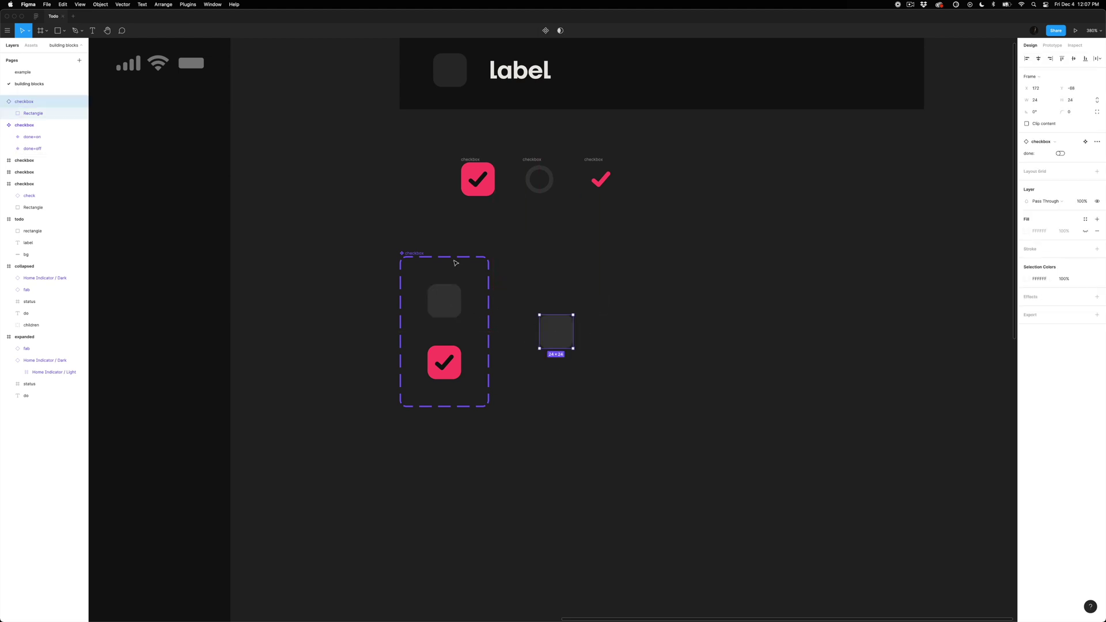
left_click(416, 253)
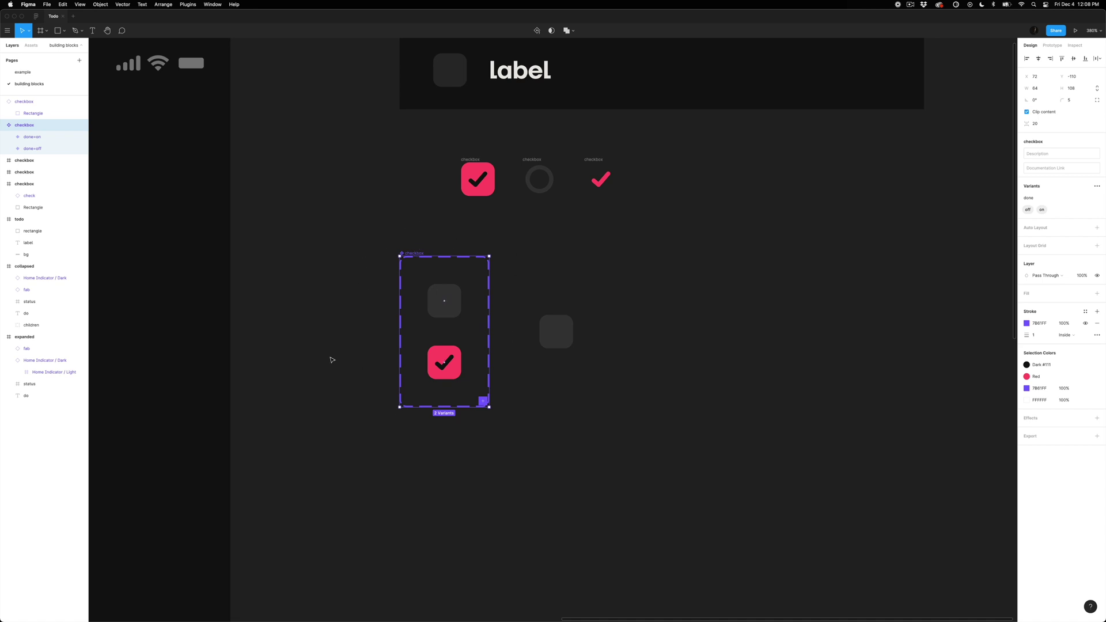
left_click(557, 330)
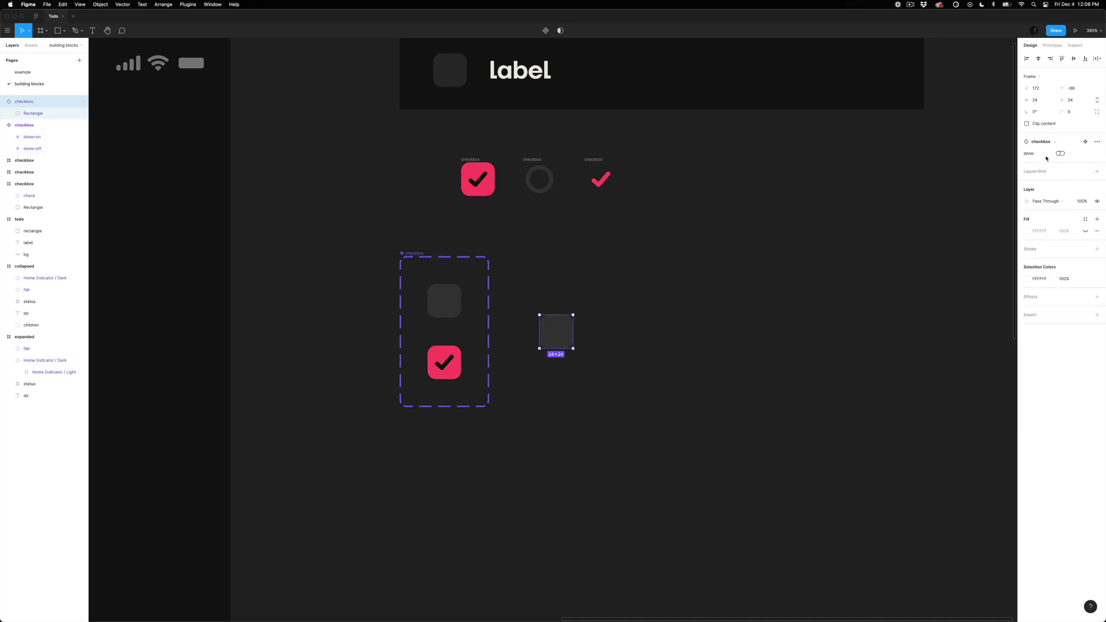
left_click(576, 165)
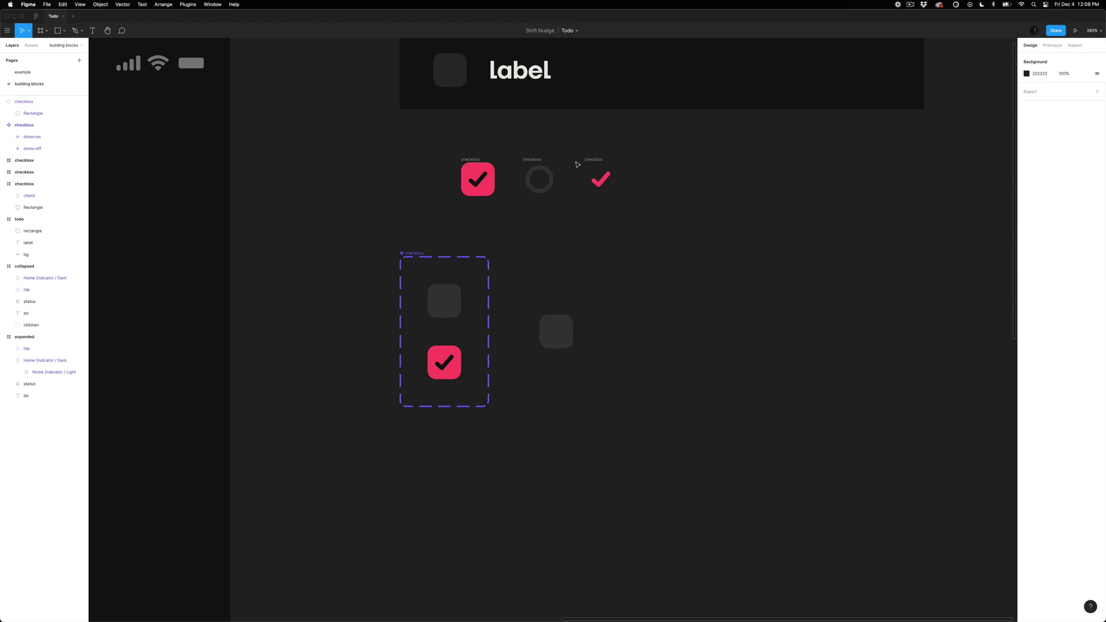
Step: Duplicate the grey off variant twice inside the checkbox component set and select both copies
left_click(447, 304)
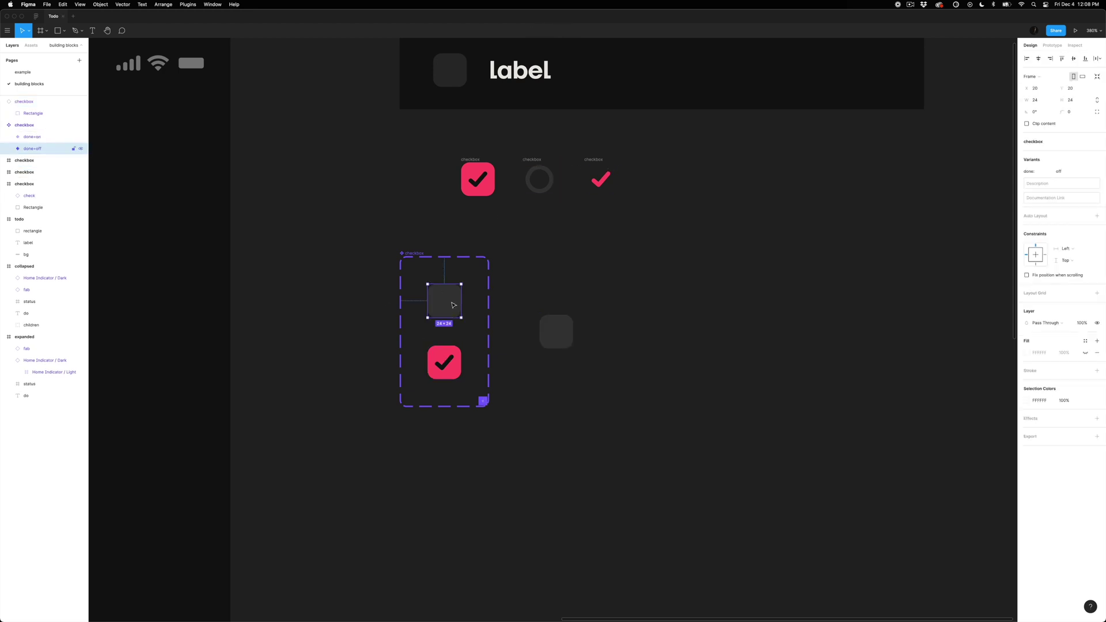
key("super+d")
key("super+d")
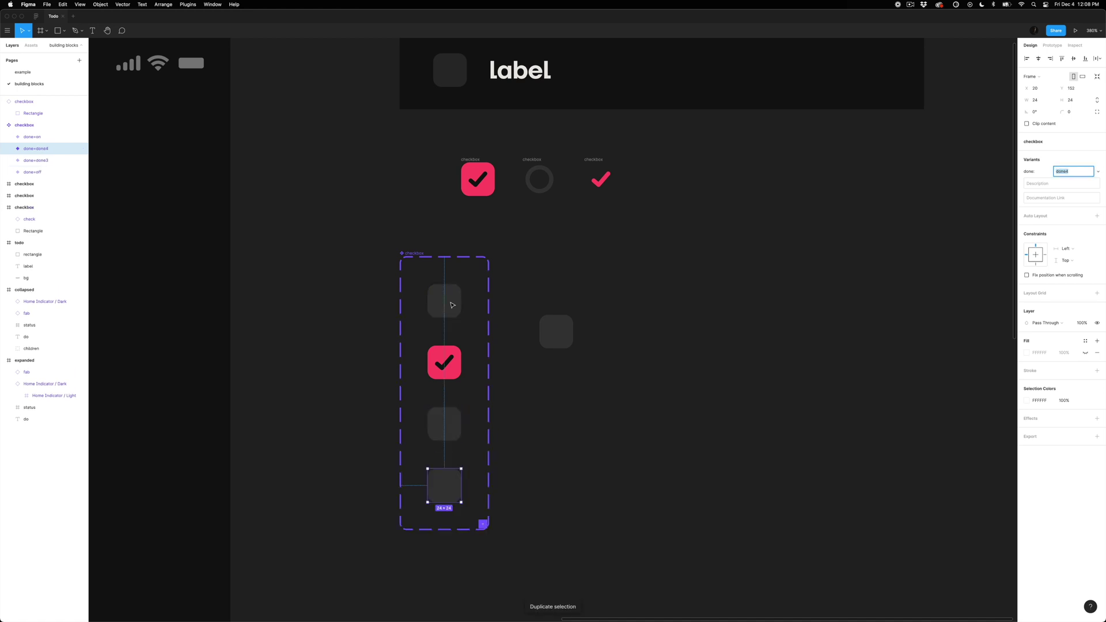
left_click(370, 336)
left_click(442, 430)
left_click(443, 486, "shift")
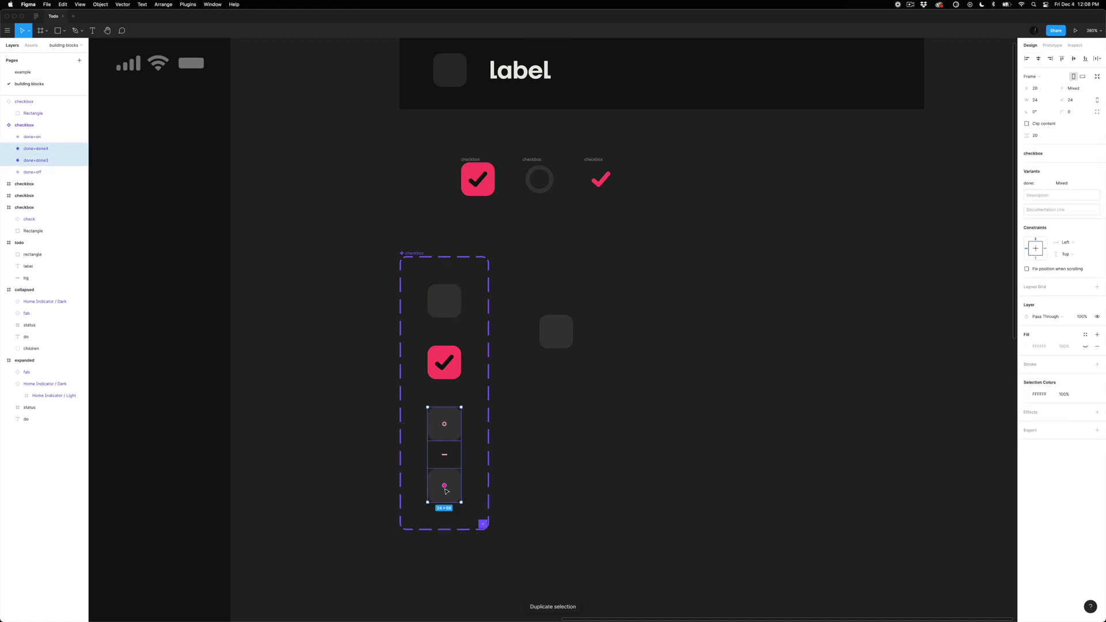
Step: Replace the grey square in the third variant with a copy of the ring from the circular checkbox
left_click(543, 207)
left_click(539, 187)
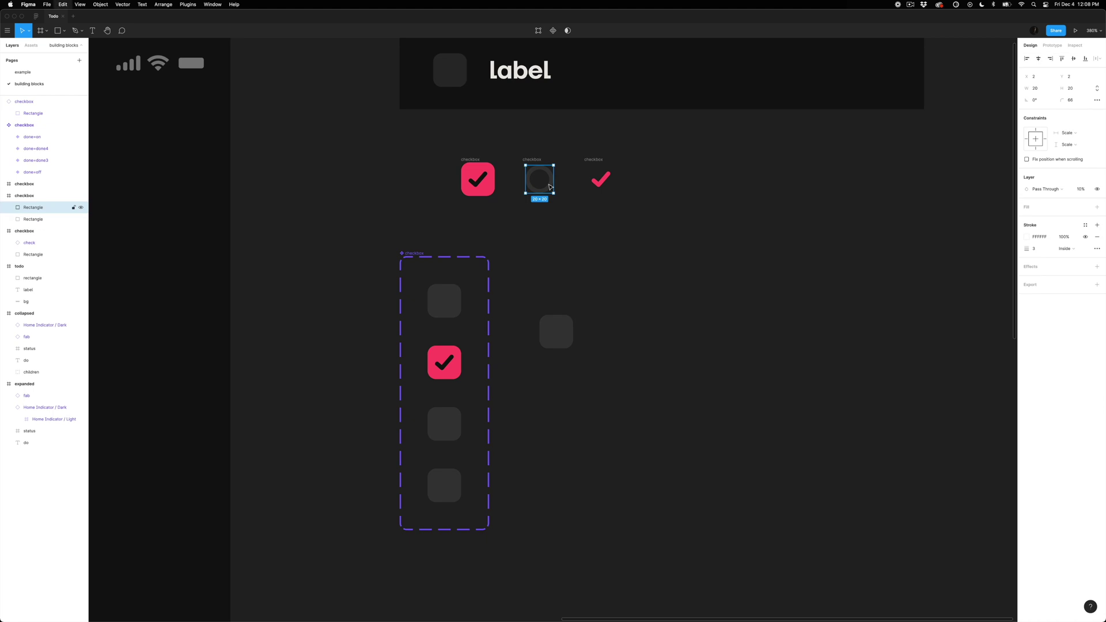
double_click(441, 416)
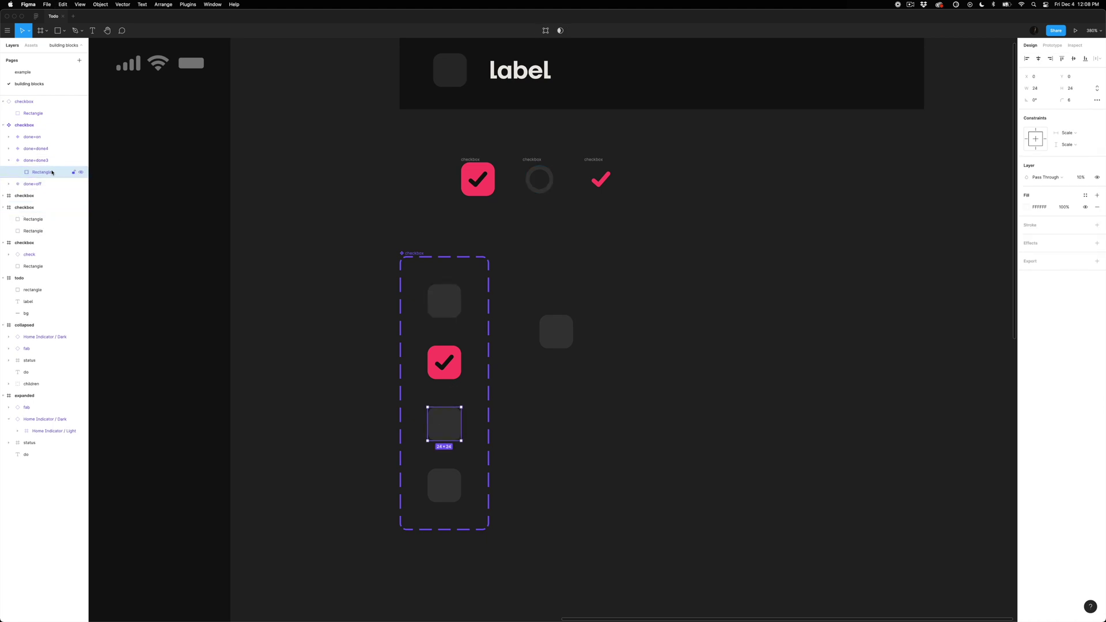
key("super+v")
left_click(356, 395)
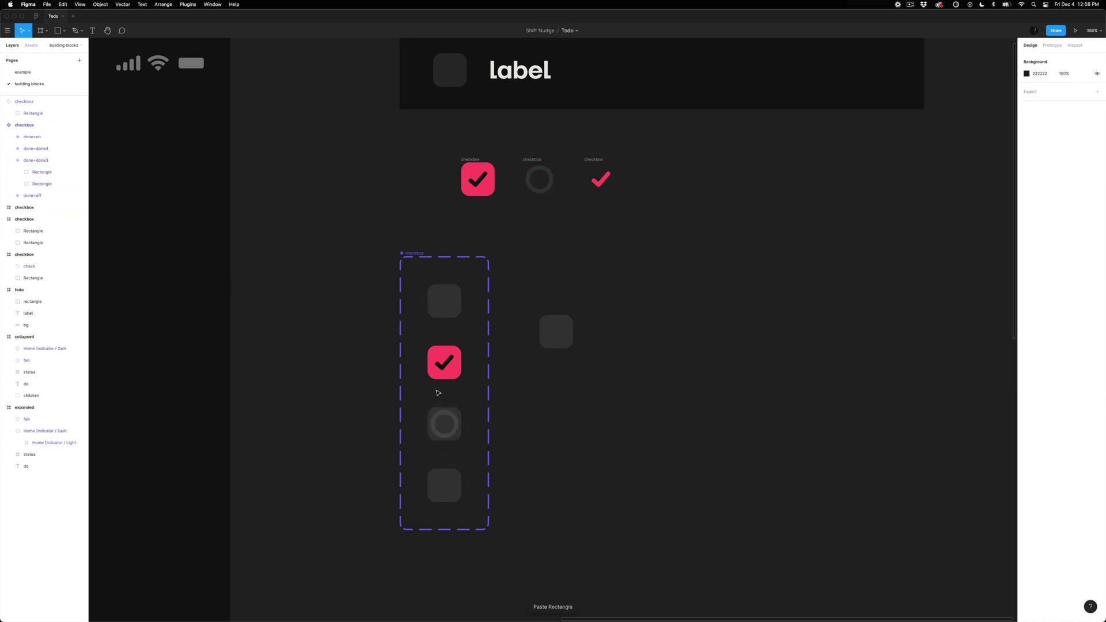
left_click(434, 409)
key("BackSpace")
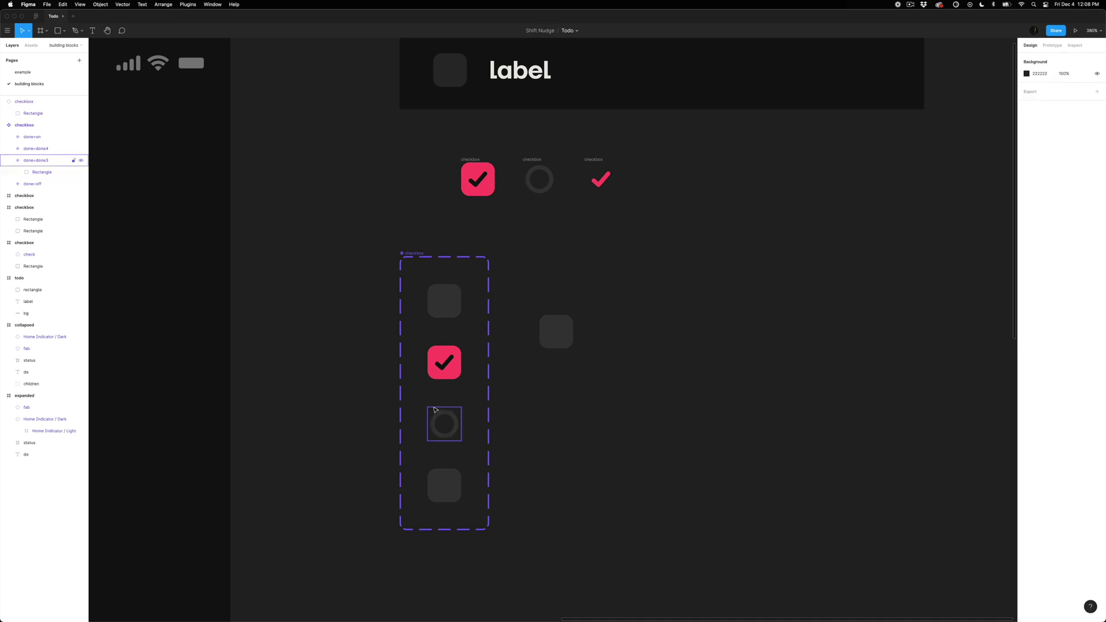
Step: Replace the grey square in the fourth variant with a copy of the standalone red check icon, centred horizontally and vertically
left_click(602, 182)
key("super+c")
double_click(454, 488)
key("super+v")
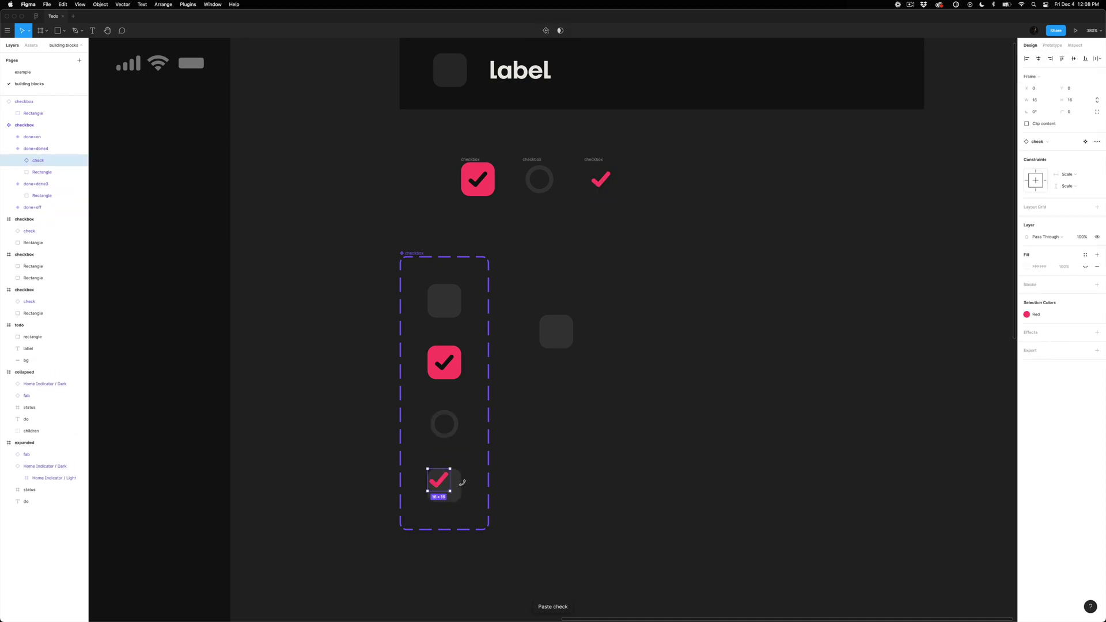
key("alt+h")
key("alt+v")
left_click(492, 483)
double_click(458, 486)
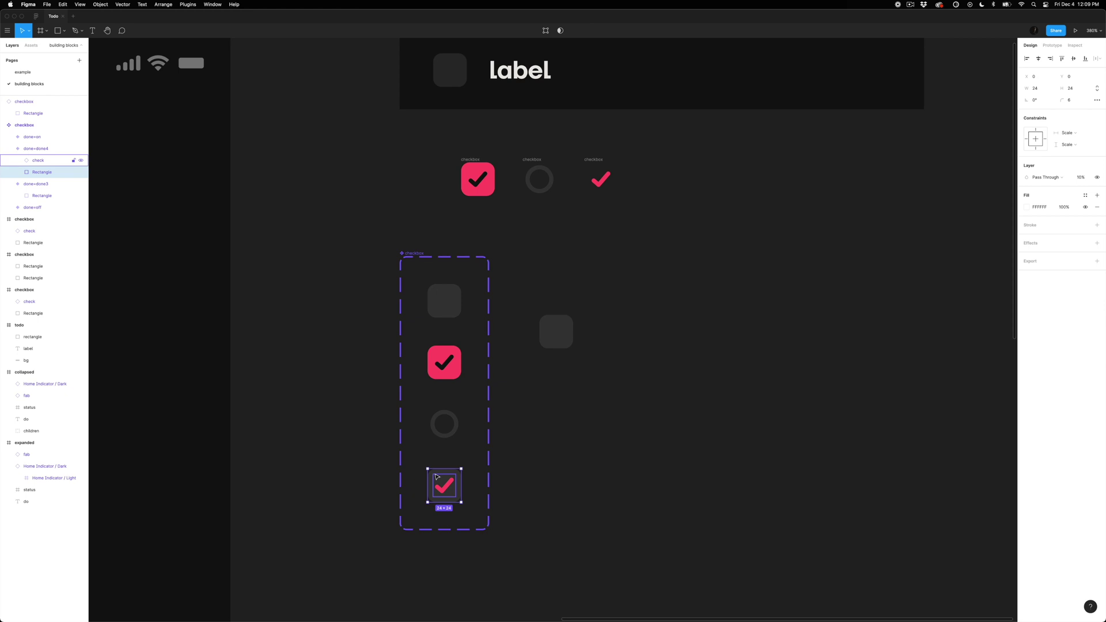
key("BackSpace")
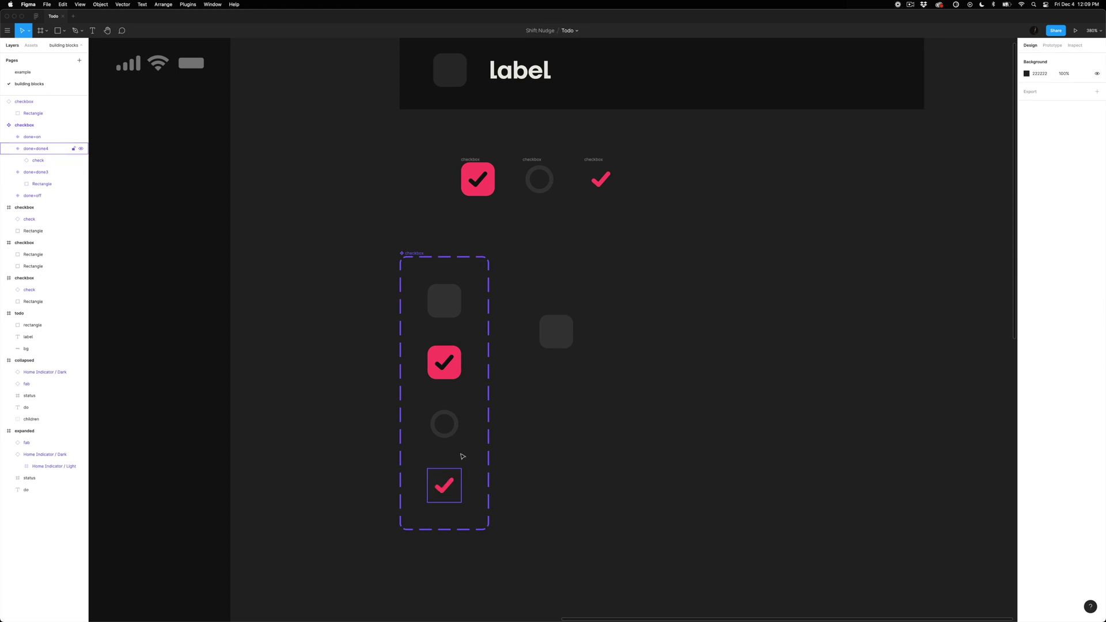
Step: Select the checkbox component set and collapse its done4 and done3 variant layers
left_click(408, 252)
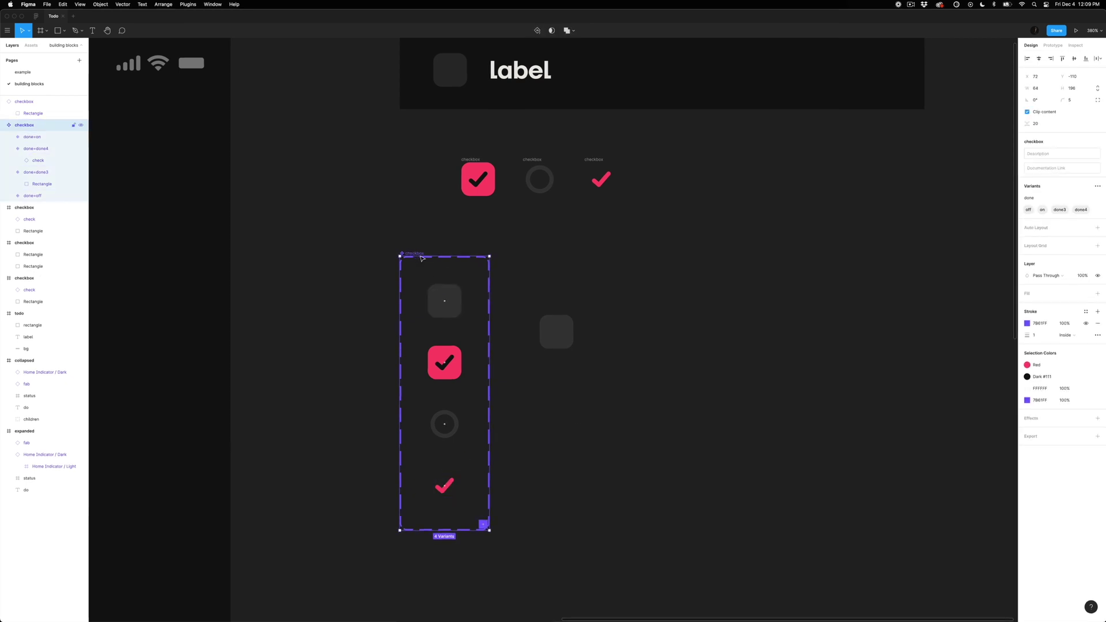
left_click(10, 154)
left_click(9, 165)
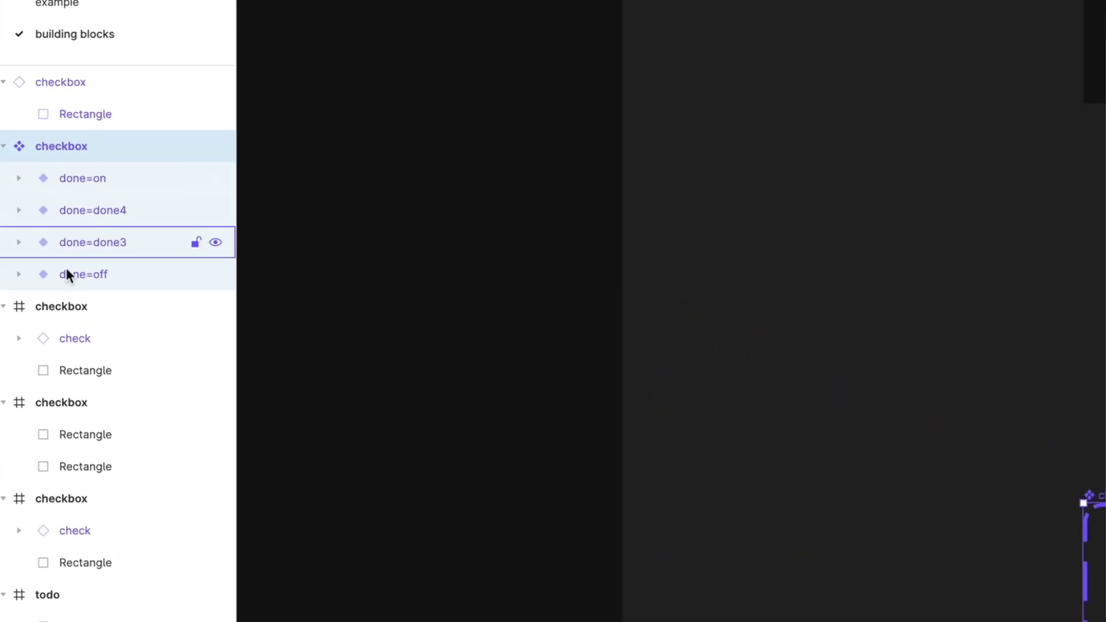
left_click(368, 294)
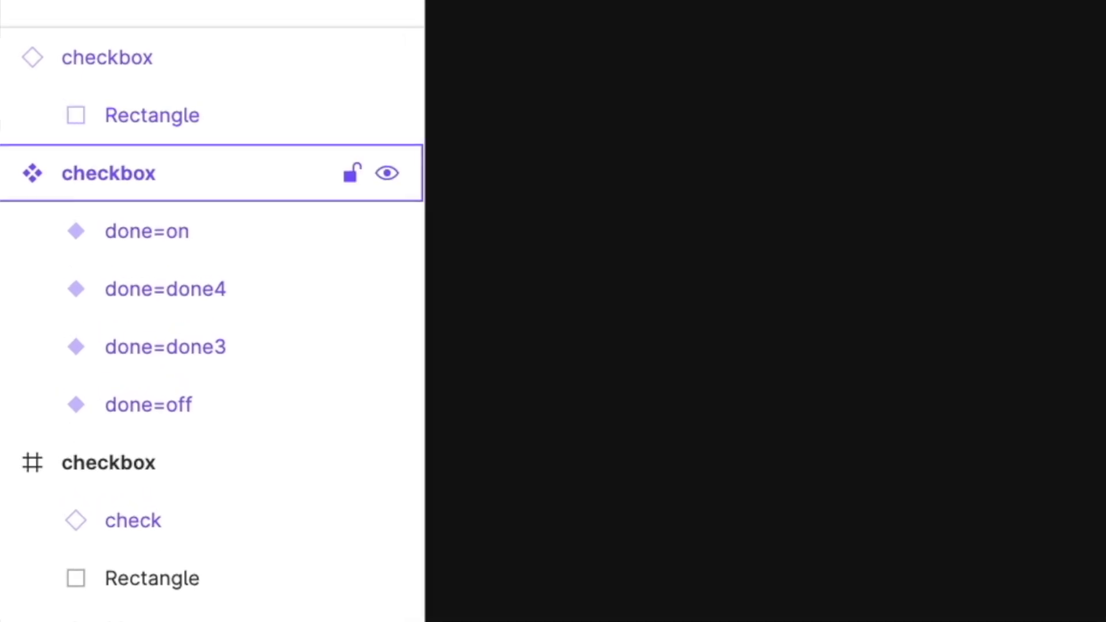
left_click(420, 254)
mouse_move(412, 252)
left_mouse_down()
mouse_move(434, 237)
mouse_move(456, 264)
mouse_move(391, 269)
mouse_move(413, 270)
left_mouse_up()
key("super+z")
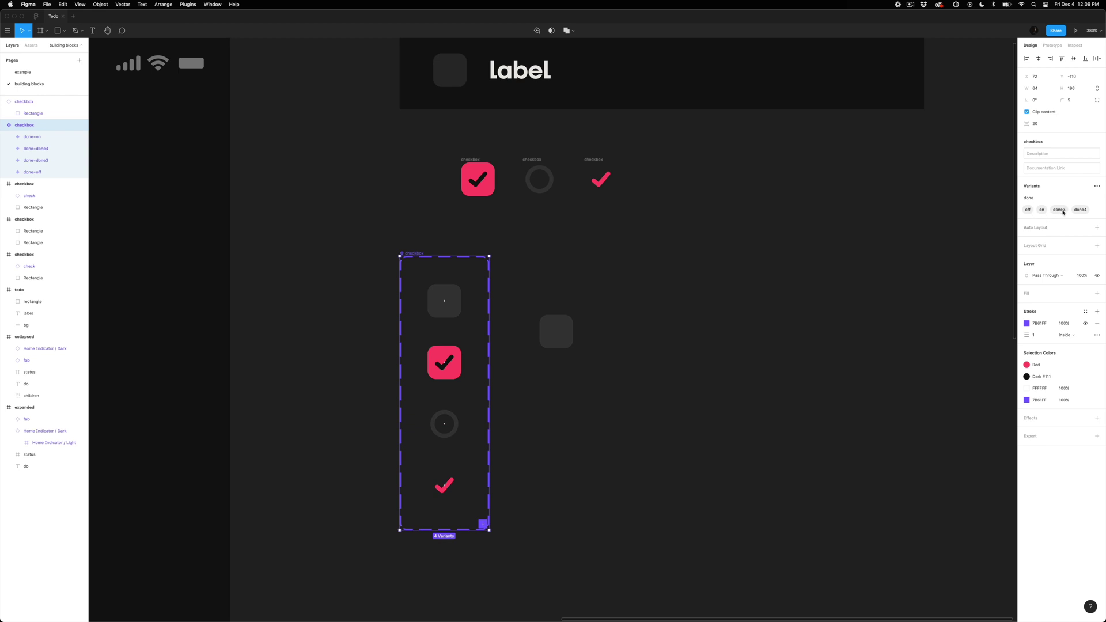
Step: Set the done value of the ring variant to off and of the standalone red check variant to on
left_click(452, 439)
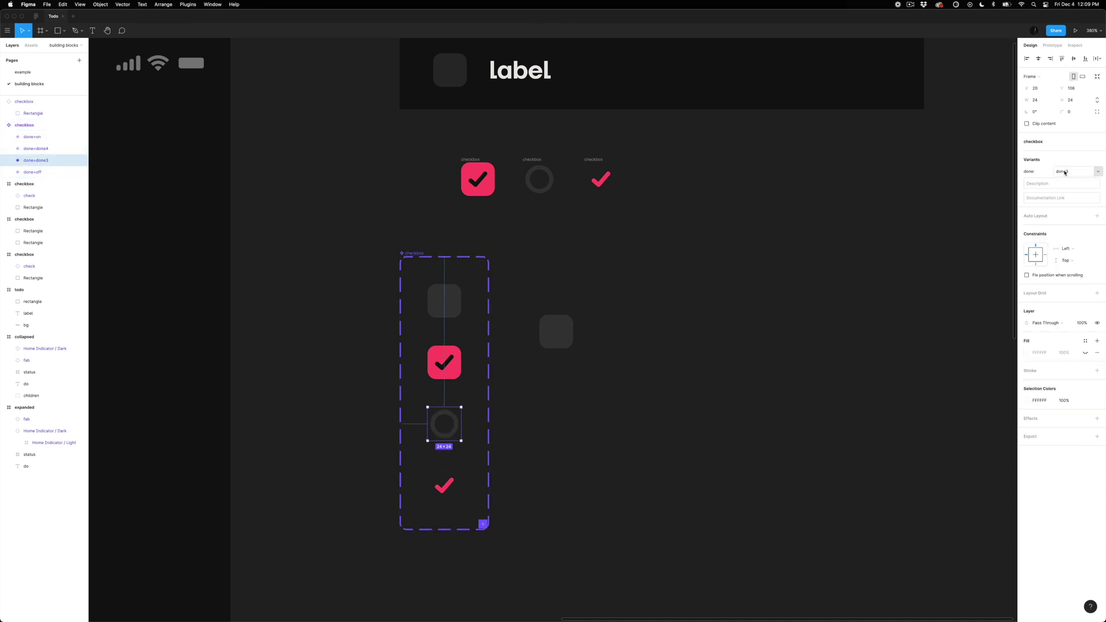
left_click(453, 486)
left_click(445, 431)
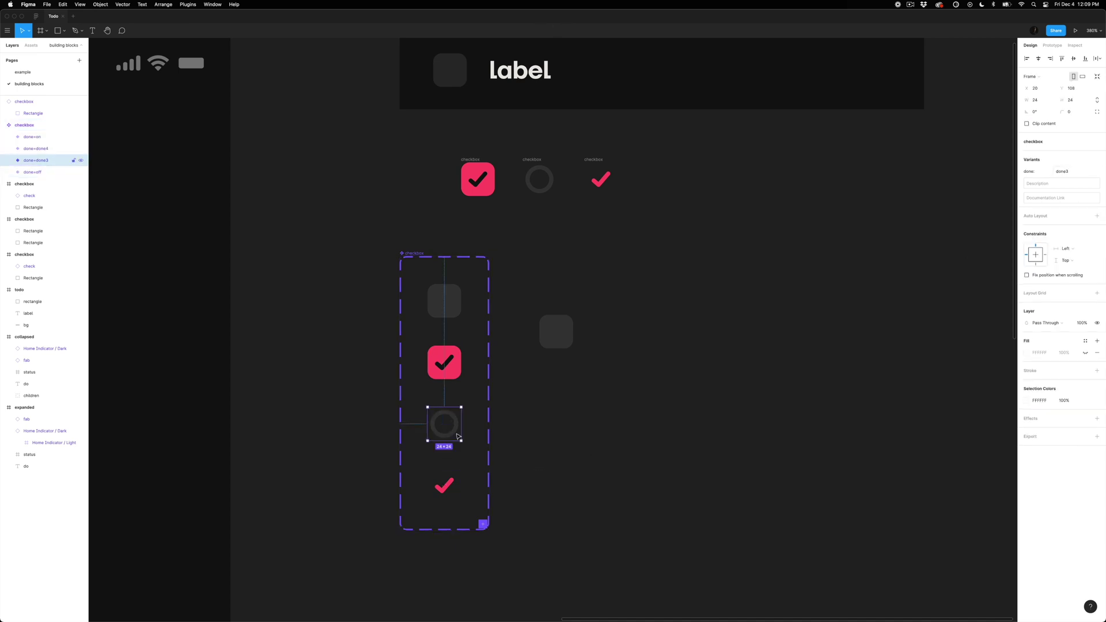
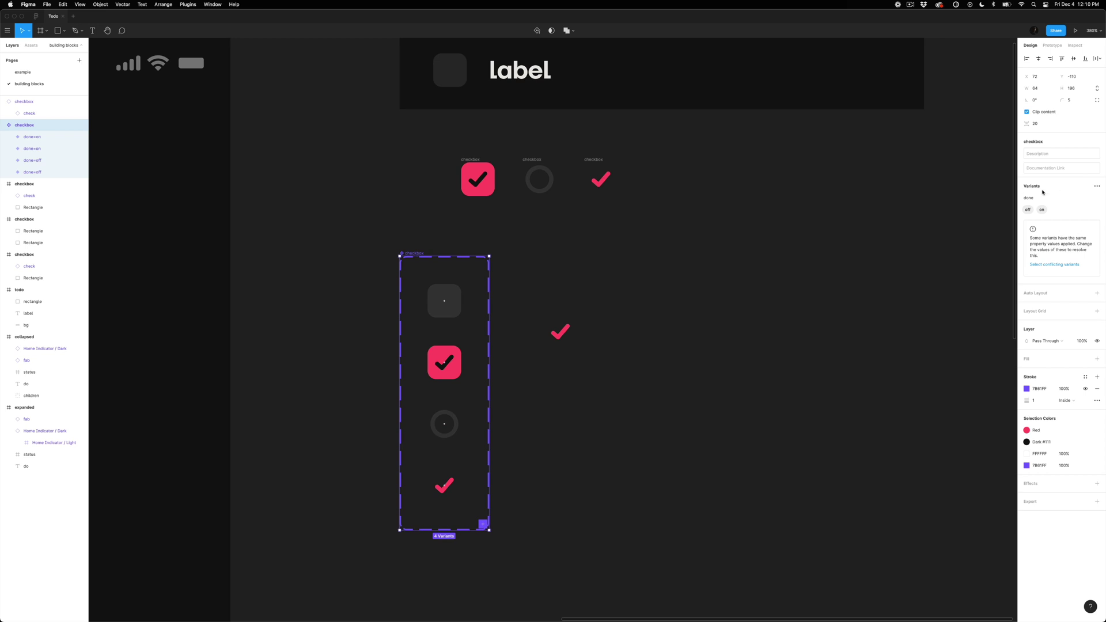
Step: Draw a rectangle about 155 by 80 at 20% opacity over the two square variants and duplicate it over the two circle variants
key("r")
left_click_drag(327, 279, 544, 390)
key("2")
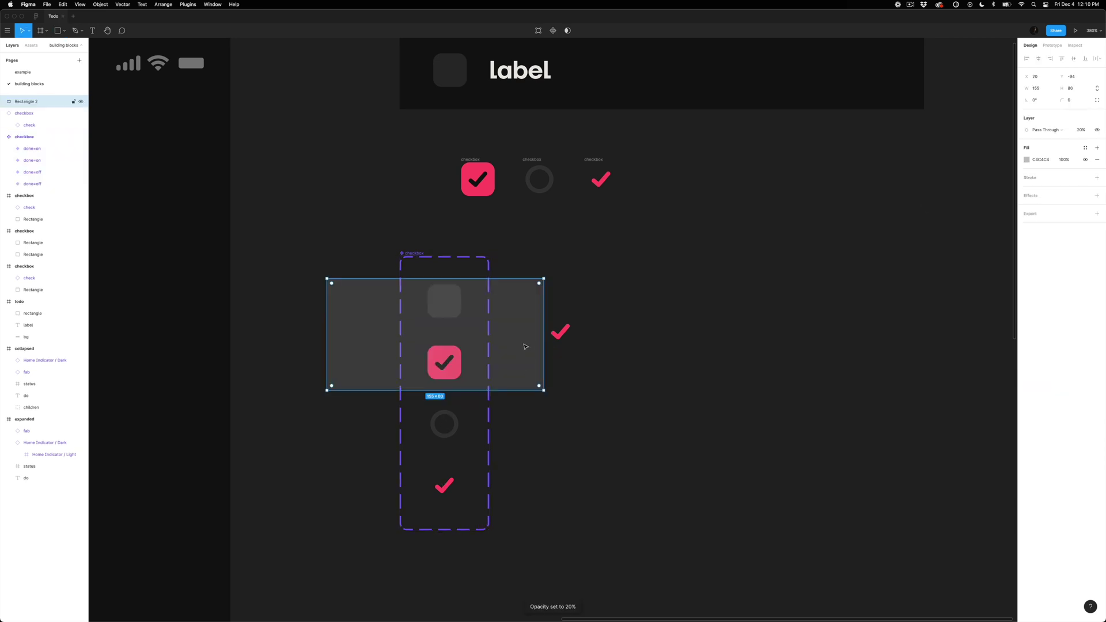
left_click_drag(516, 313, 518, 432)
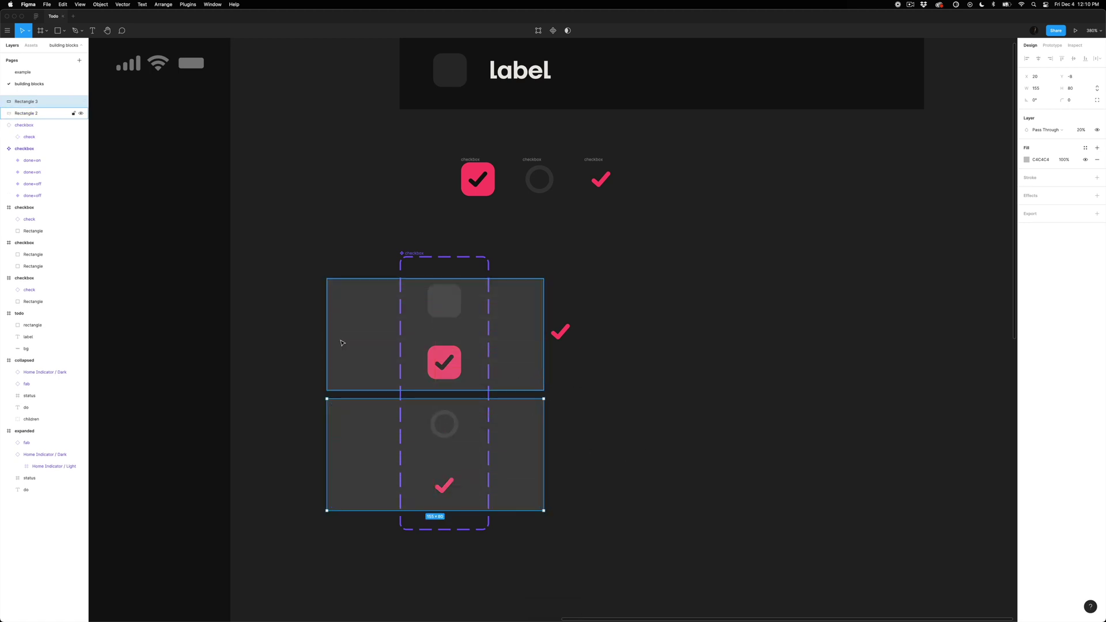
Step: Abandon the text label beside the highlight rectangles and delete both rectangles
left_click(311, 340)
key("t")
left_click(258, 375)
key("Escape")
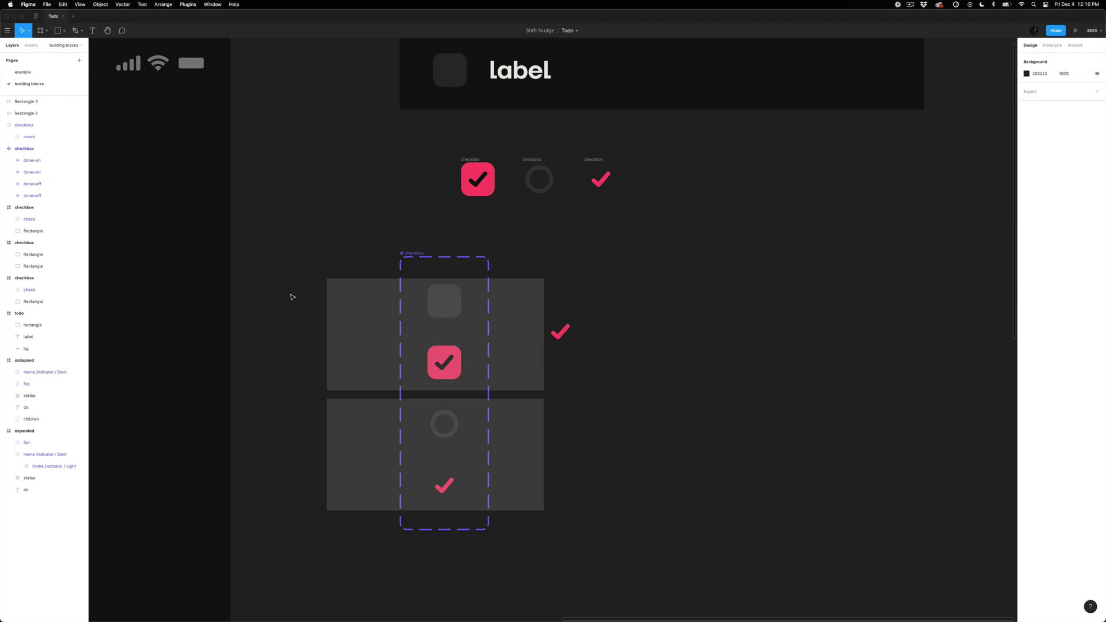
left_click_drag(293, 303, 358, 416)
key("Delete")
Step: Add a new property named type to the checkbox component set
left_click(413, 253)
left_click(1097, 186)
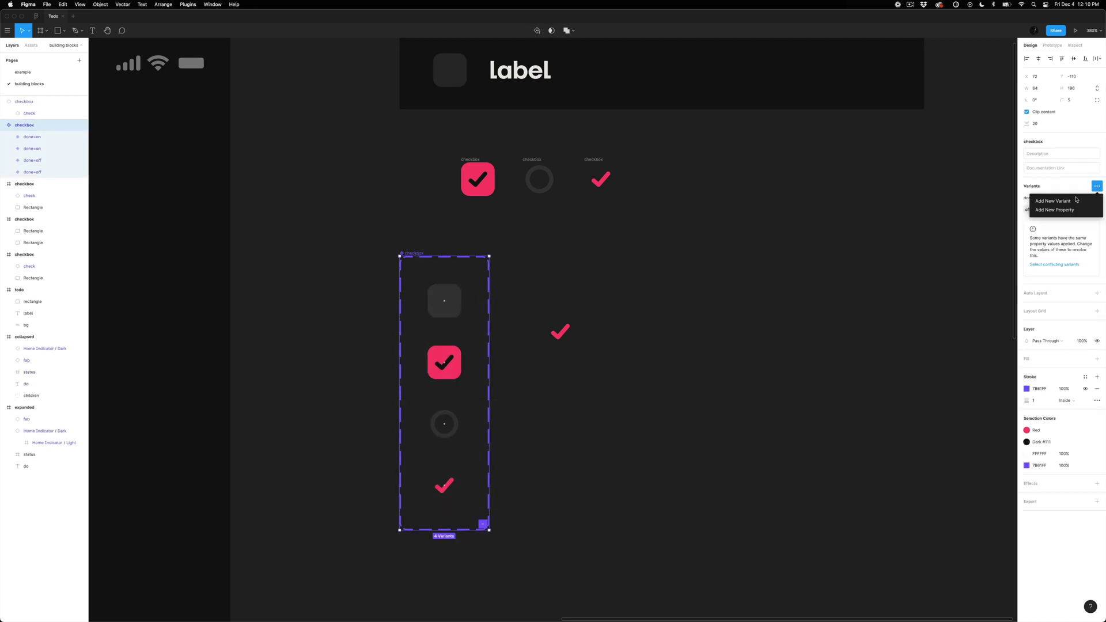
left_click(1053, 211)
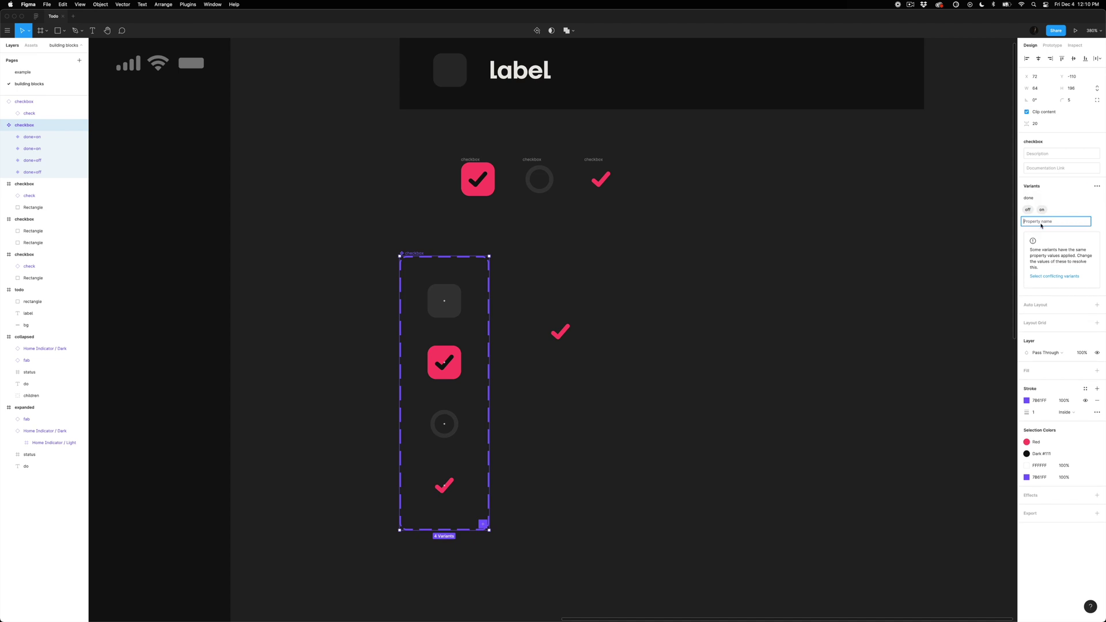
type("type")
key("Return")
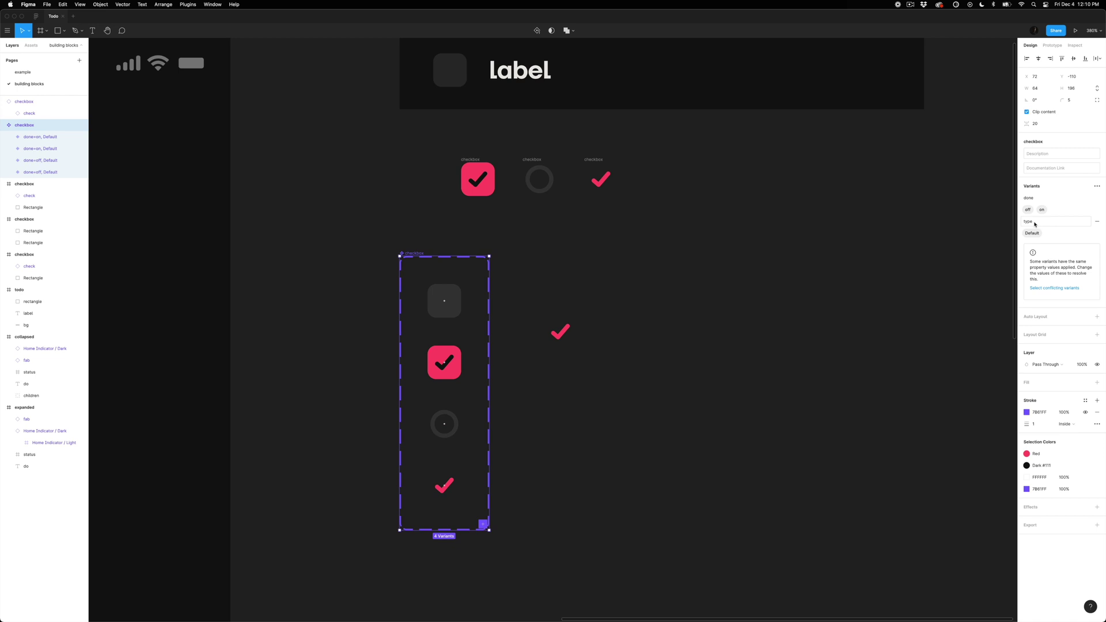
Step: Examine the done and type values of each of the four checkbox variants
left_click(460, 295)
left_click(439, 357)
left_click(444, 426)
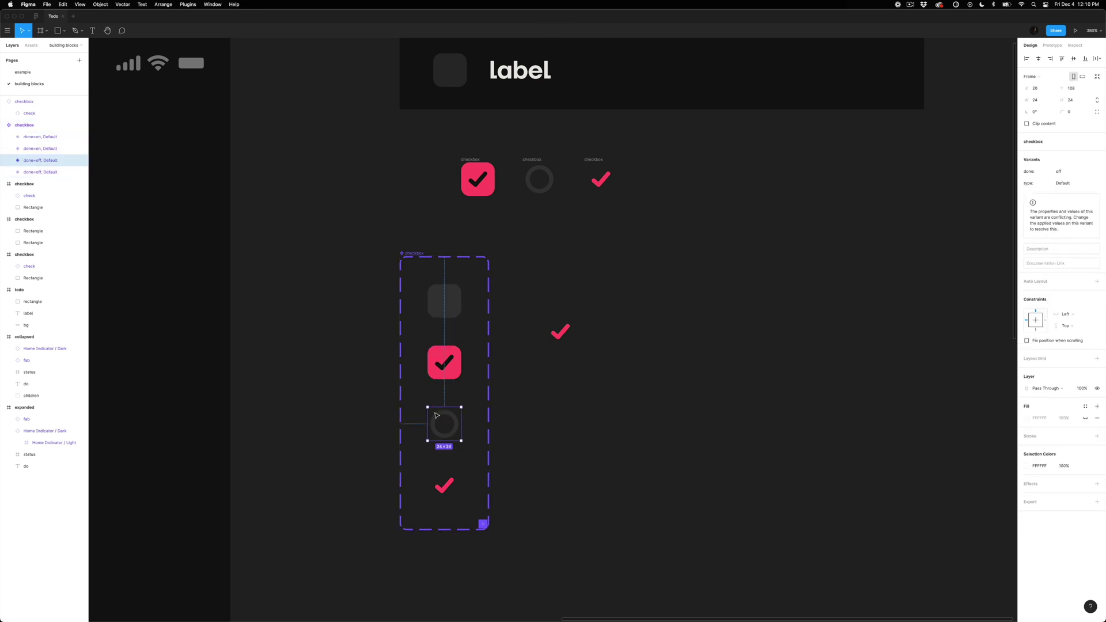
left_click(443, 485)
left_click(444, 362)
left_click(444, 299)
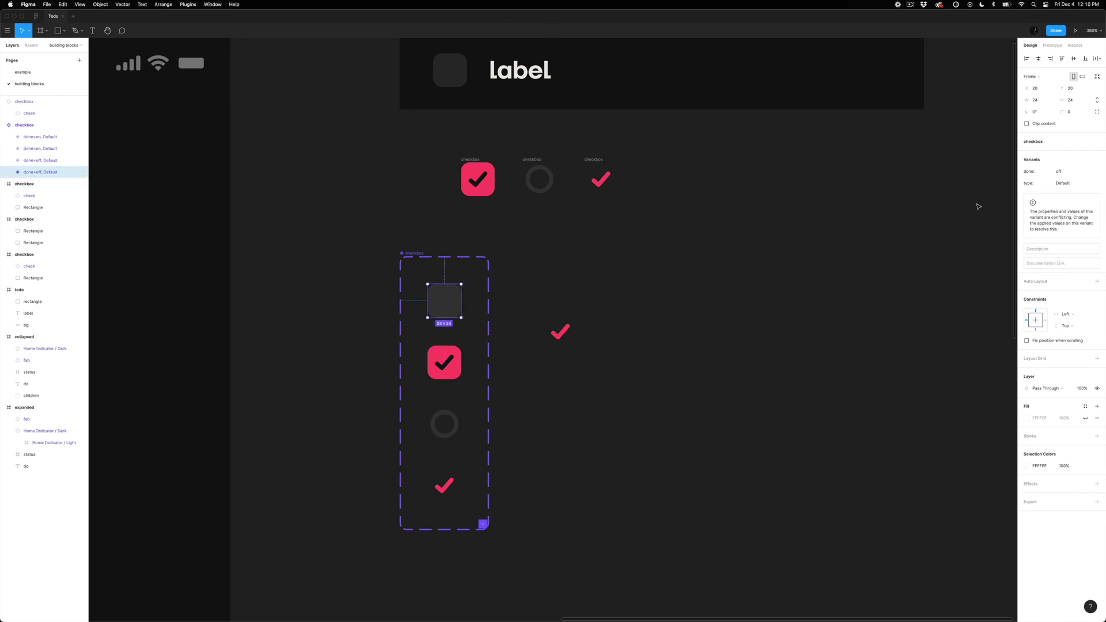
left_click(488, 307)
left_click(444, 362)
left_click(444, 424)
left_click(444, 485)
Step: Set the type of the grey square variant and the red checked square variant to rectangle
left_click(444, 299)
left_click(1066, 183)
type("rectangle")
key("Return")
left_click(444, 362)
left_click(1065, 183)
type("recta")
key("Return")
Step: Select the ring and standalone check variants together and set their type to circle
left_click(444, 424)
left_click(444, 486, "shift")
left_click(1071, 194)
type("circle")
key("Return")
Step: Check the two circle variants, view the todo design on the example page, and return to the building blocks page
left_click(498, 423)
left_click(448, 430)
left_click(453, 493)
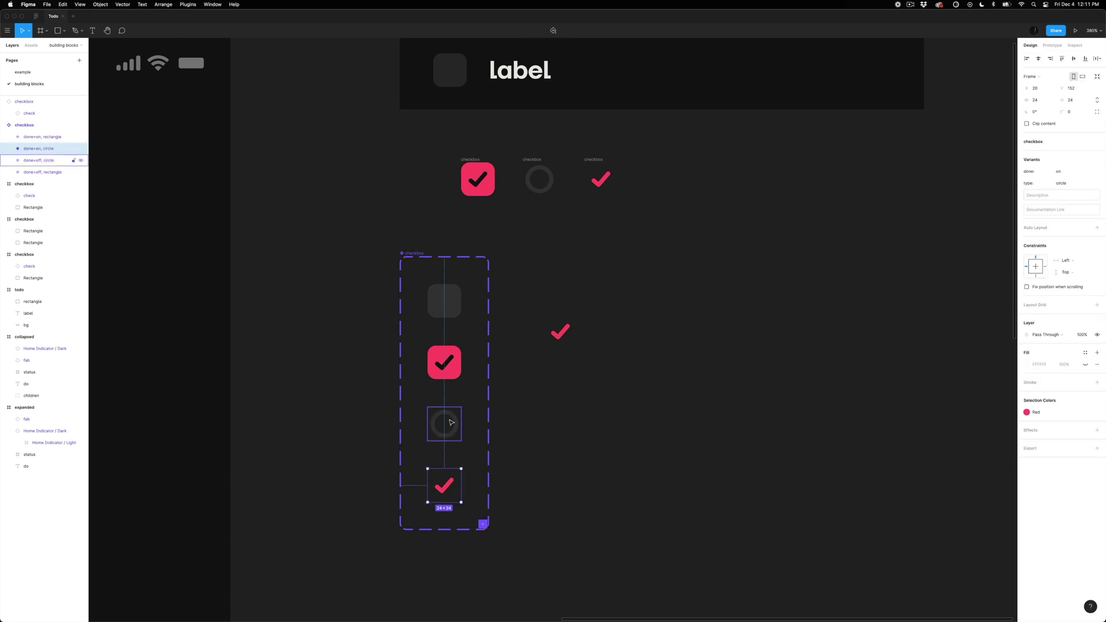
left_click(22, 72)
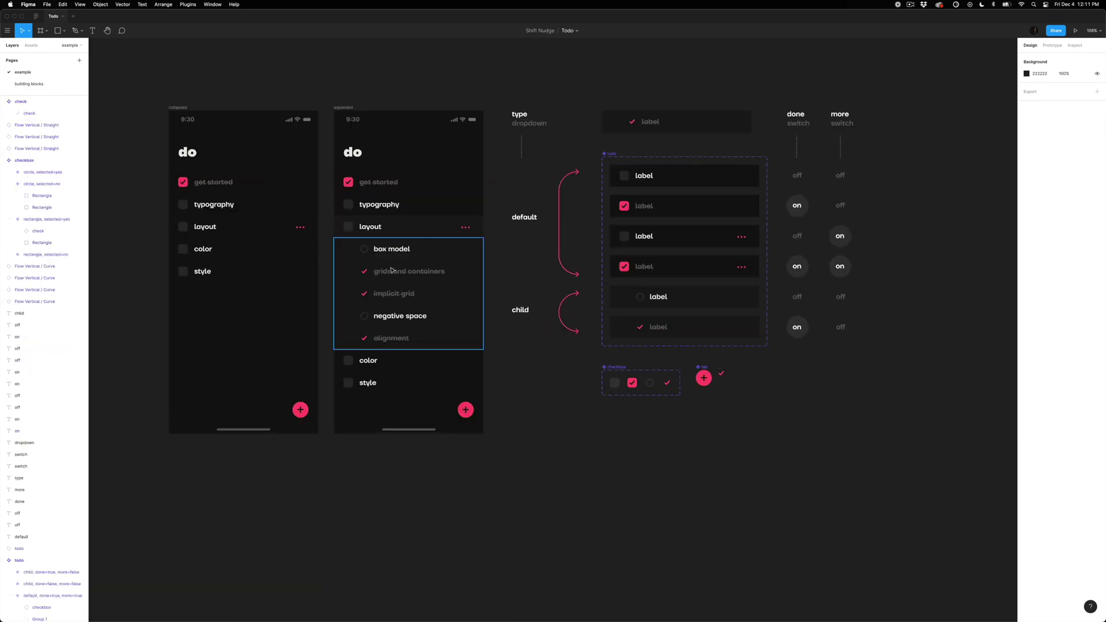
left_click(29, 83)
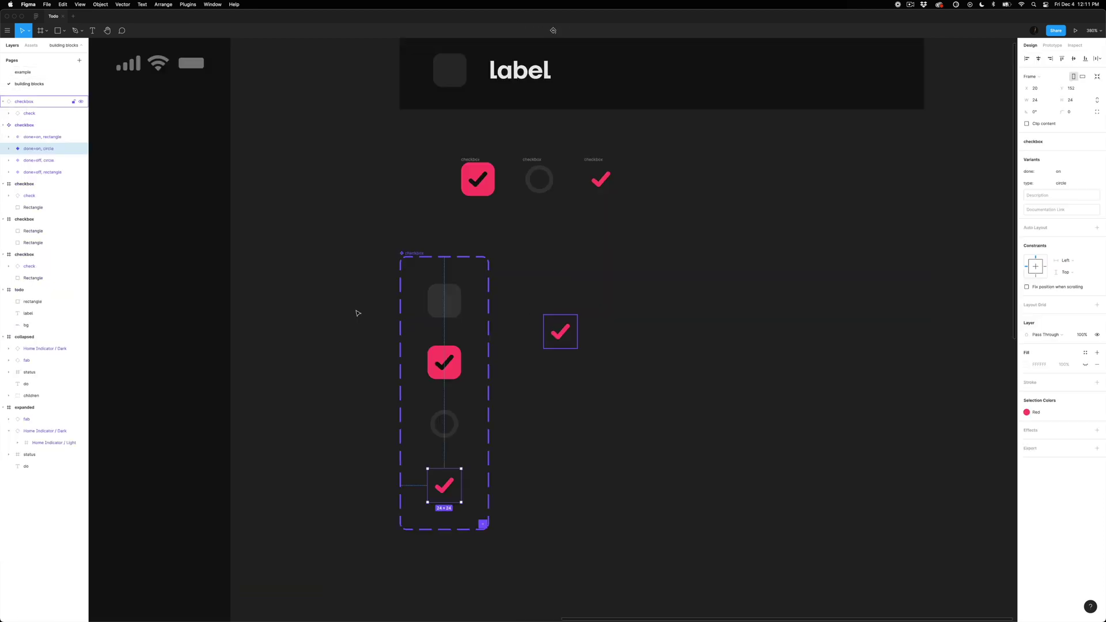
Step: Select both square variants together and set their type to parent
left_click(453, 311)
left_click(444, 362, "shift")
left_click(1069, 196)
type("parent")
key("Return")
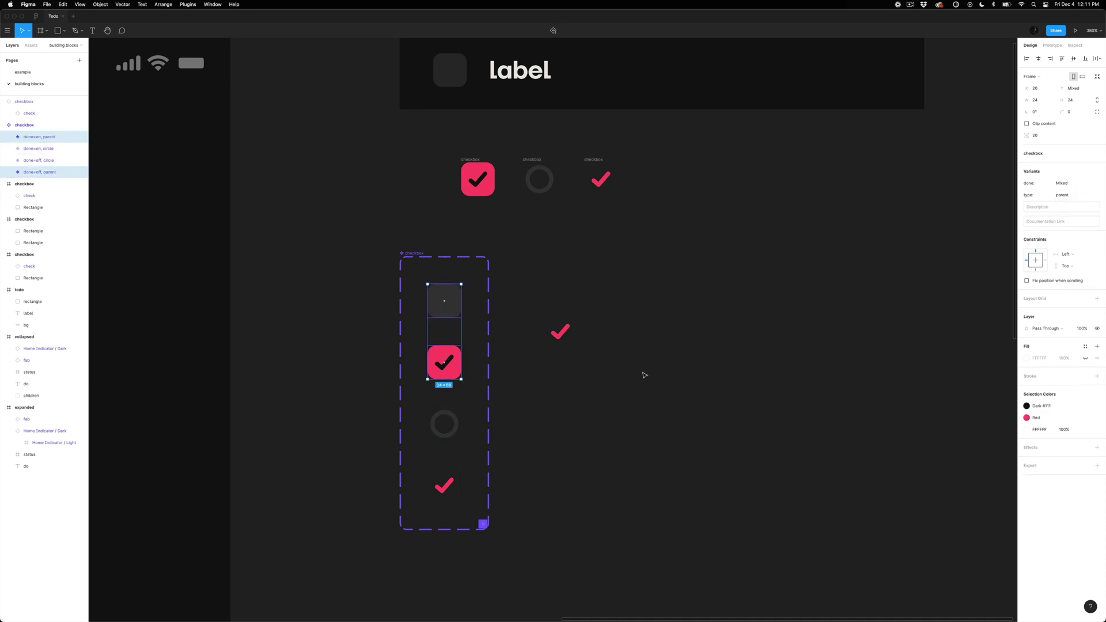
Step: Select the ring and standalone check variants together and set their type to child
left_click(454, 421)
left_click(450, 484, "shift")
left_click(1075, 197)
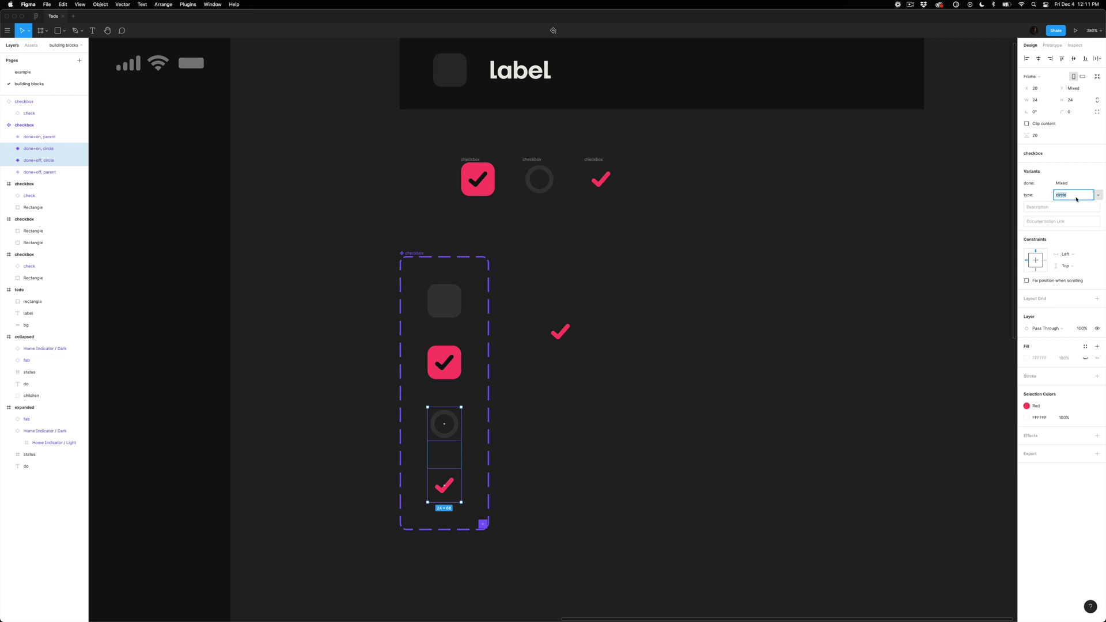
type("checld")
left_click(517, 311)
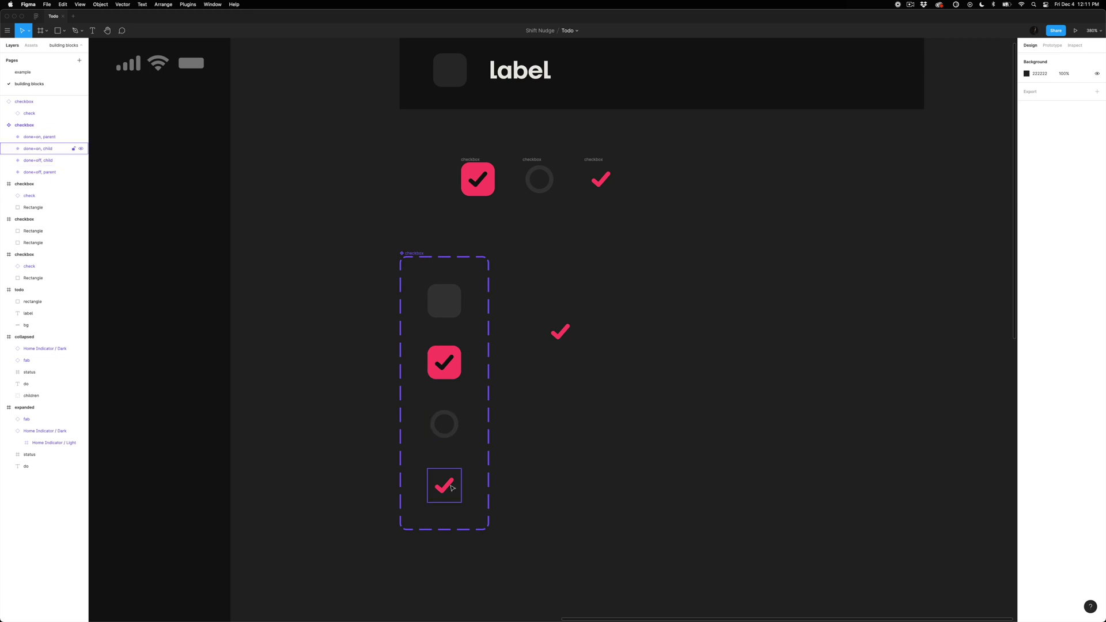
Step: Test the checkbox instance by switching its type to parent and back to child
left_click(567, 330)
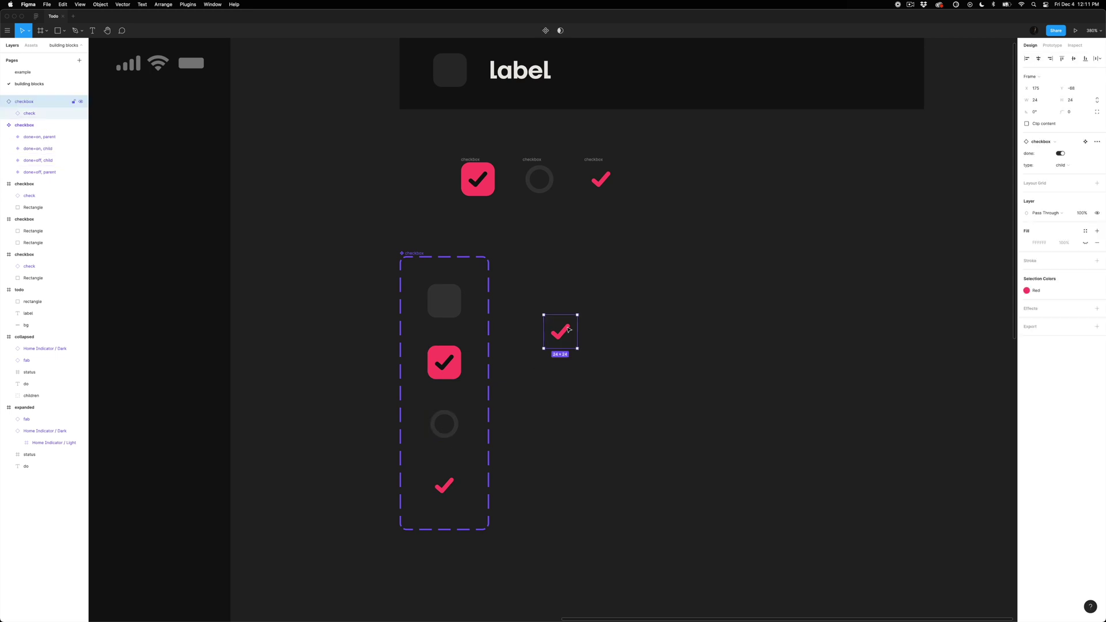
left_click(1092, 166)
left_click(1080, 174)
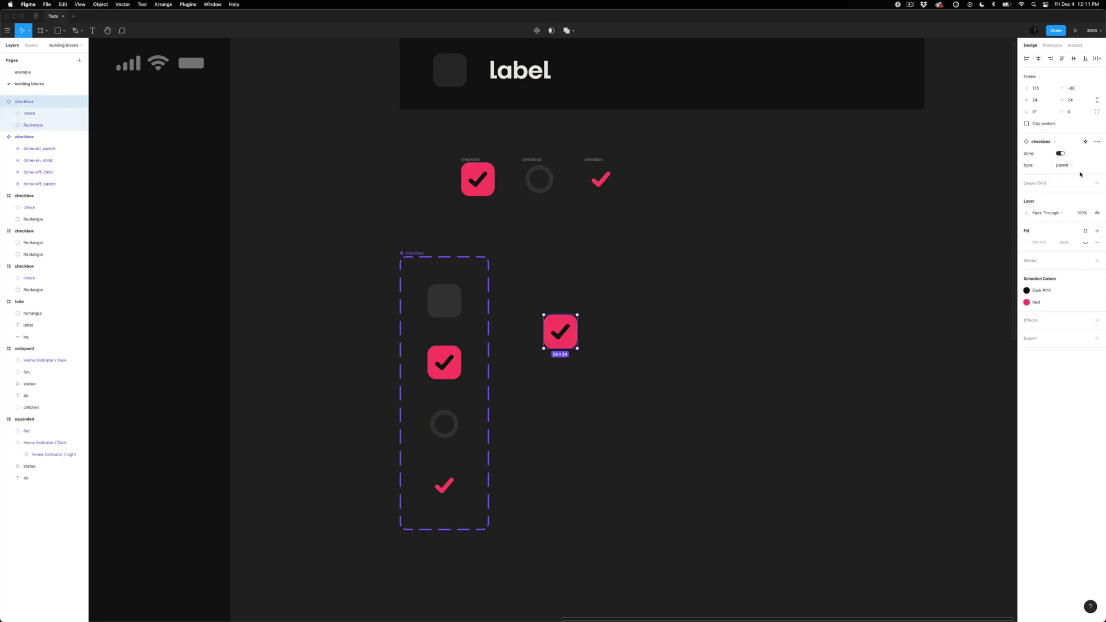
left_click(1080, 167)
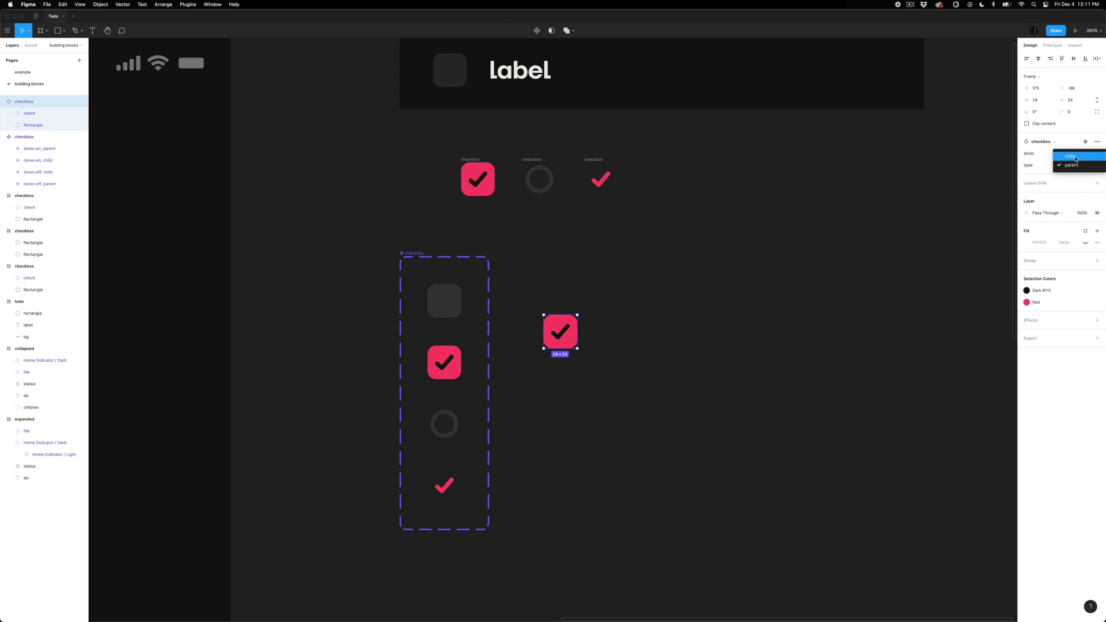
left_click(1075, 159)
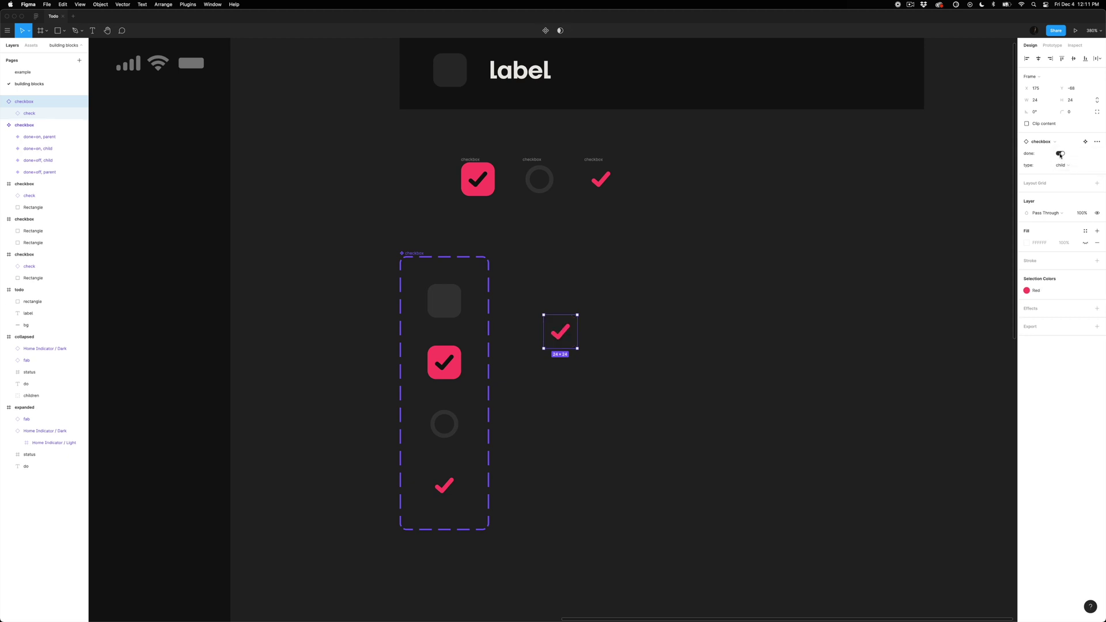
Step: Compare the two checked variants and move the checkbox instance farther away from the component set
left_click(446, 345)
left_click(443, 486)
left_click(443, 369)
left_click(443, 487)
left_click(442, 376)
left_click(602, 362)
left_click_drag(563, 335, 609, 334)
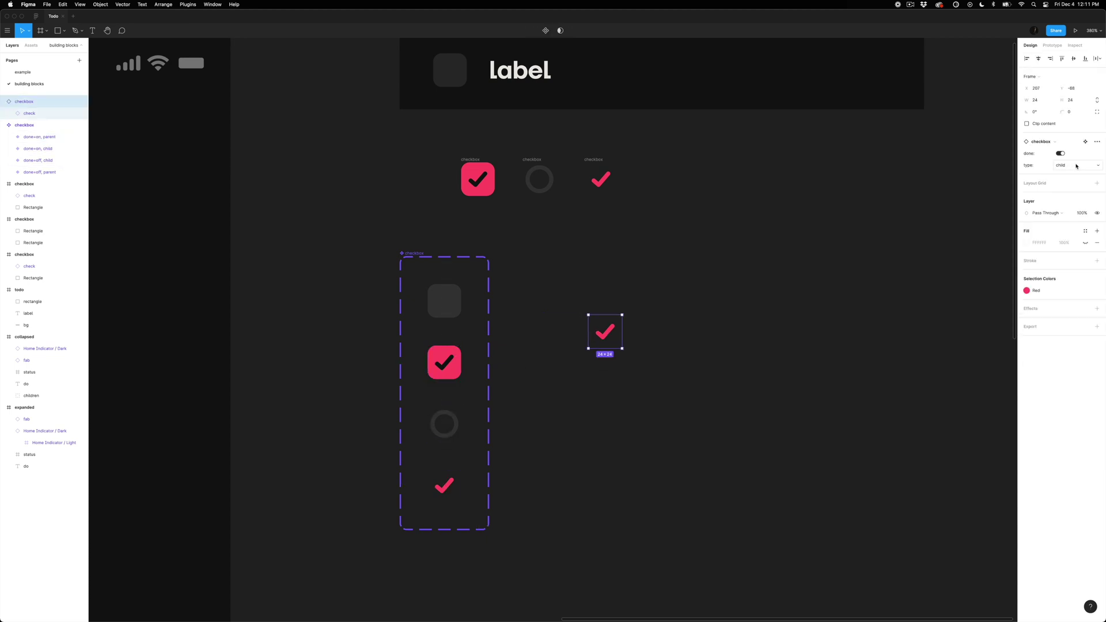
Step: Test the instance's done switch by toggling it off and on repeatedly, keeping its type as child
left_click(1058, 170)
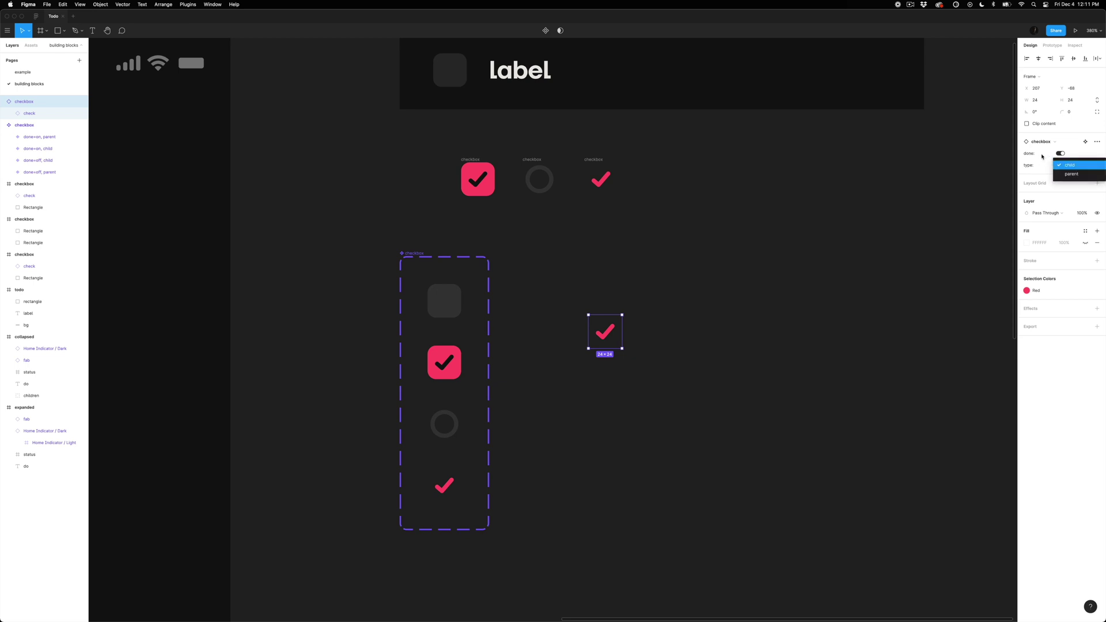
left_click(1038, 154)
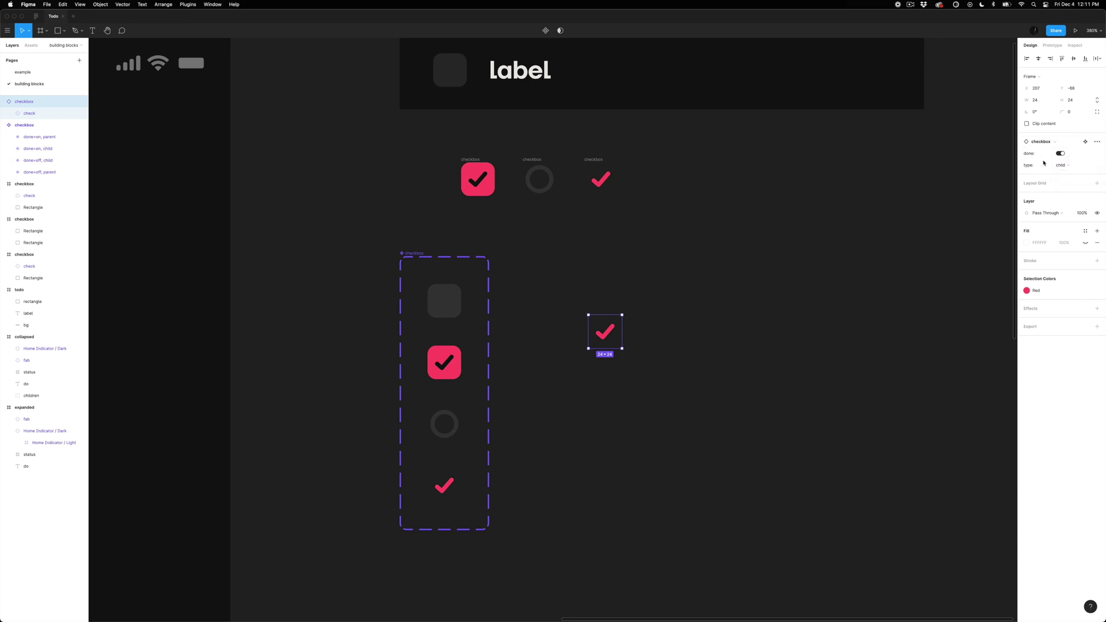
left_click(1060, 153)
left_click(1060, 154)
left_click(1060, 154)
left_click(1060, 154)
left_click(1060, 153)
left_click(1060, 154)
left_click(1061, 155)
left_click(1061, 154)
left_click(1060, 165)
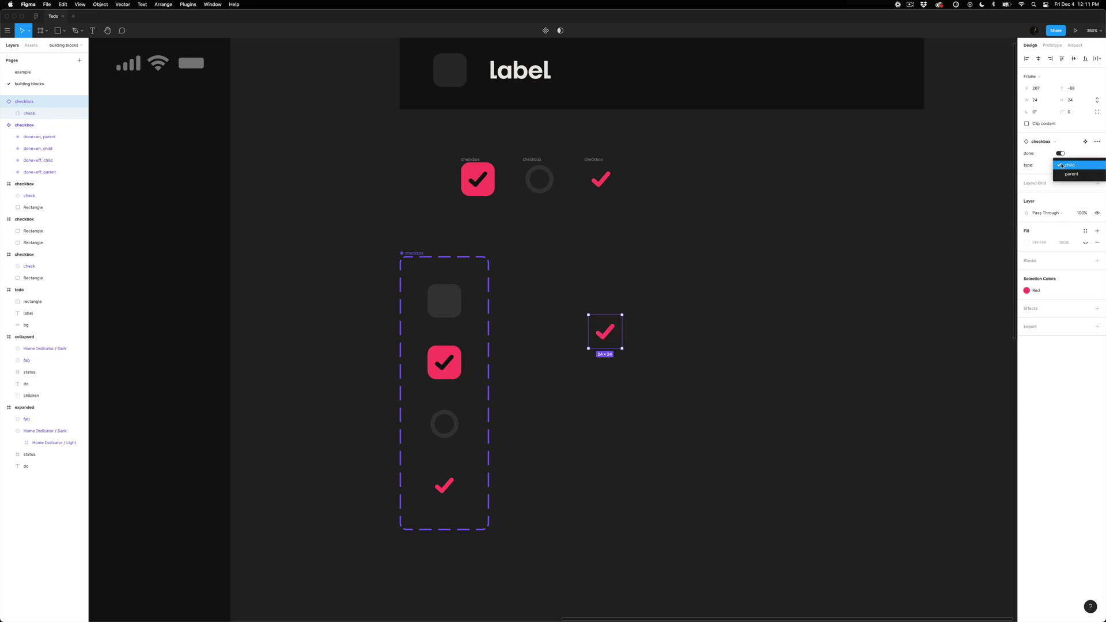
left_click(1060, 165)
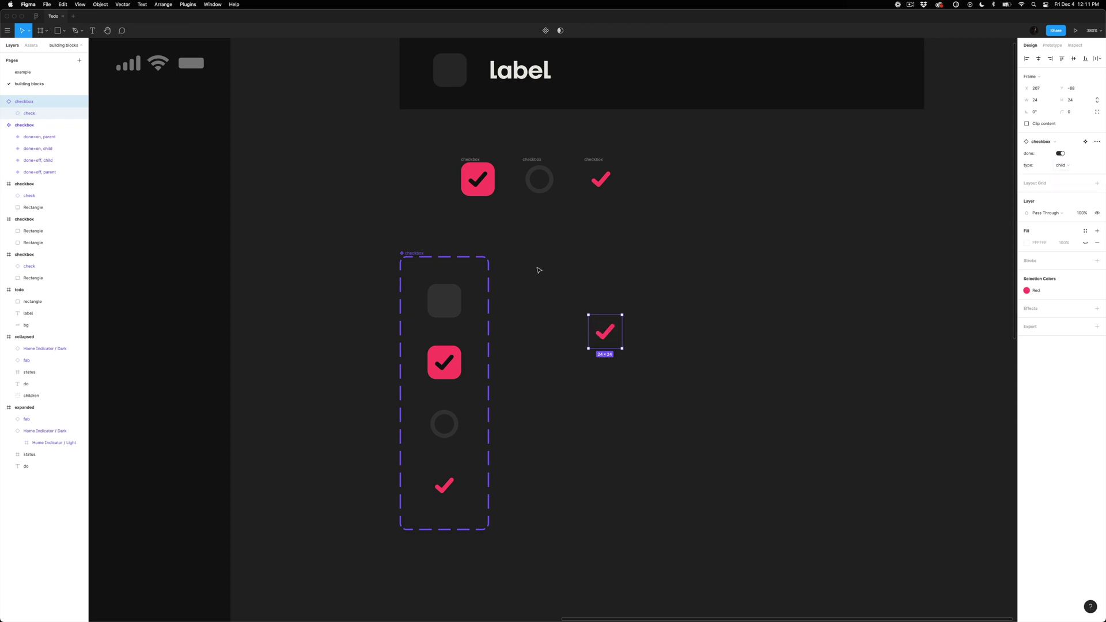
Step: Reorder the component set's properties so type comes before done
left_click(416, 255)
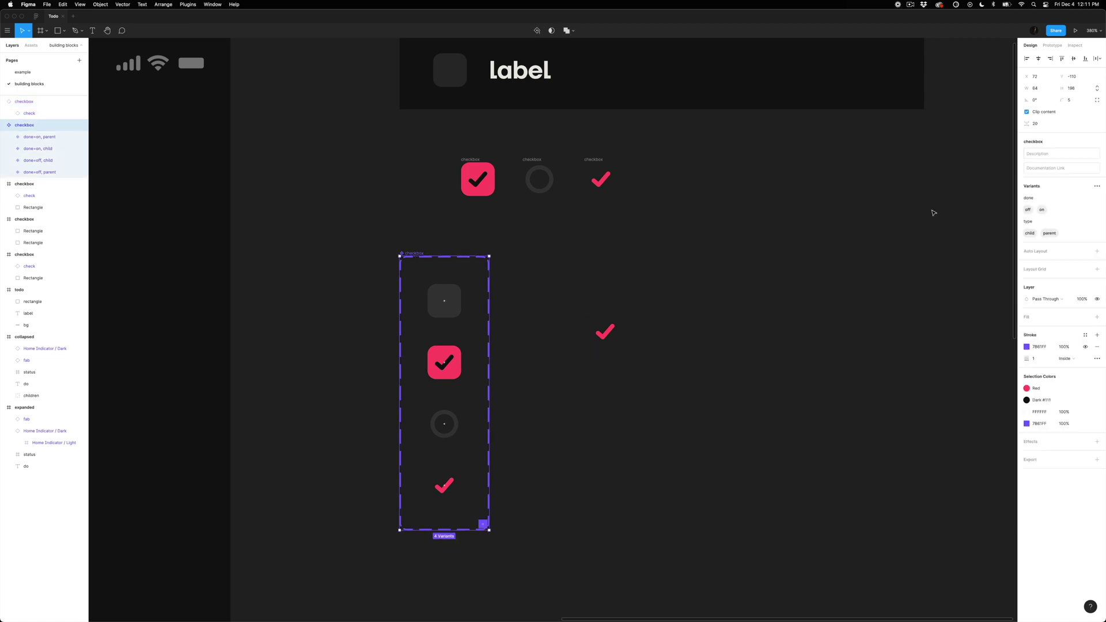
left_click_drag(1021, 223, 1023, 194)
left_click(949, 257)
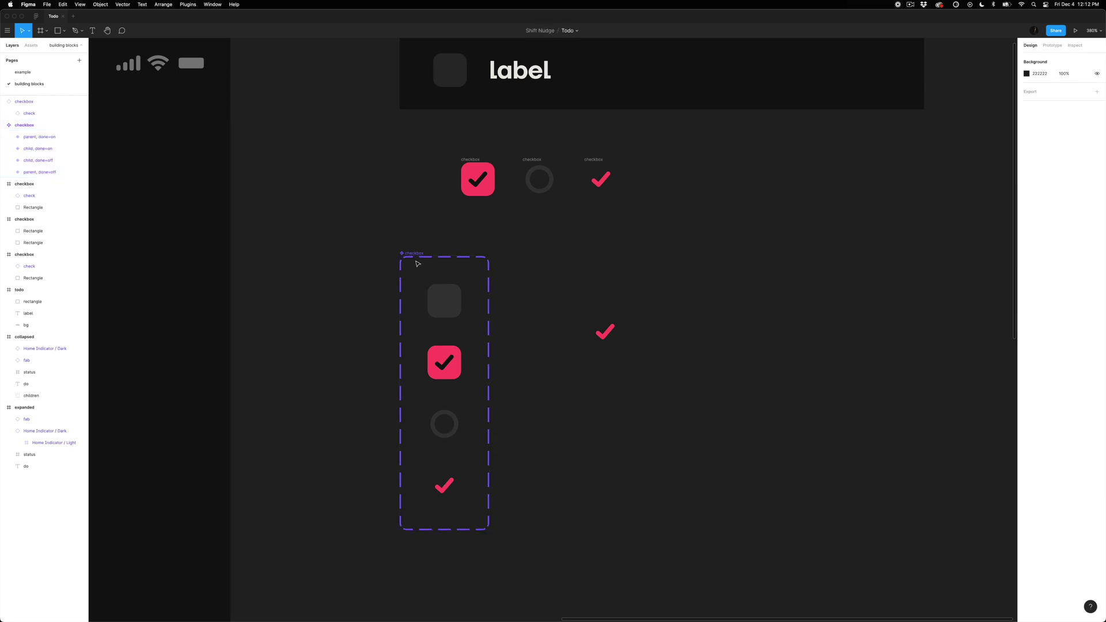
Step: Move the checkbox instance to X 192, Y -57 and switch its type to parent, child and parent again
left_click_drag(604, 332, 570, 348)
left_click(1070, 154)
left_click(1071, 161)
left_click(1072, 154)
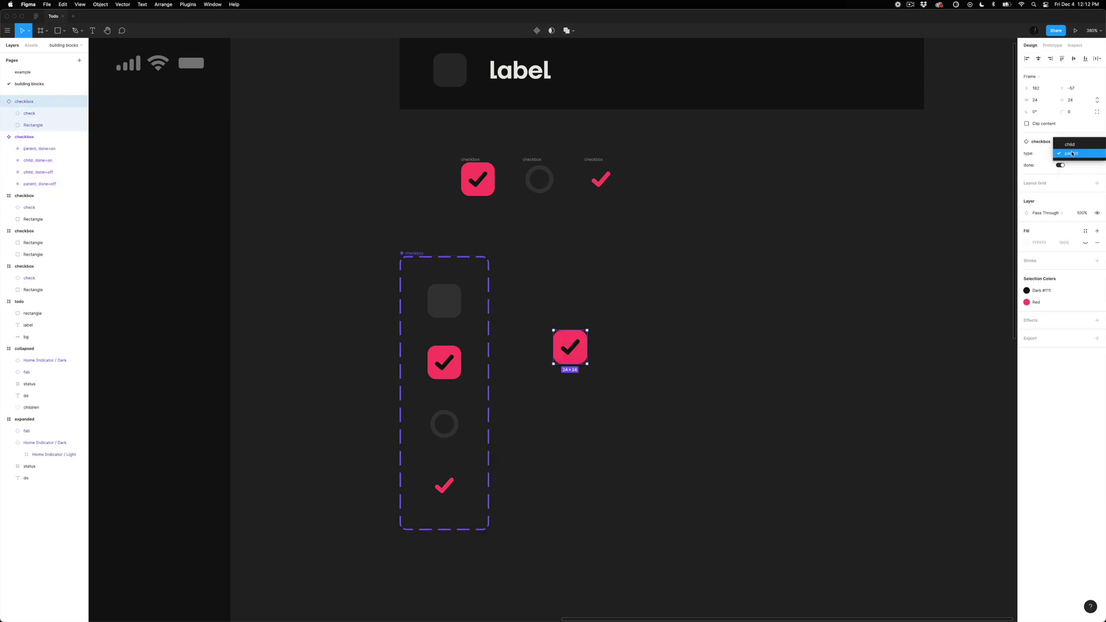
left_click(1069, 144)
left_click(1071, 154)
left_click(1070, 162)
Step: Toggle the instance's done state several times, set its type to child and deselect it
left_click(1063, 166)
left_click(1063, 166)
left_click(1063, 166)
left_click(1062, 166)
left_click(1067, 153)
left_click(1069, 144)
left_click(1056, 155)
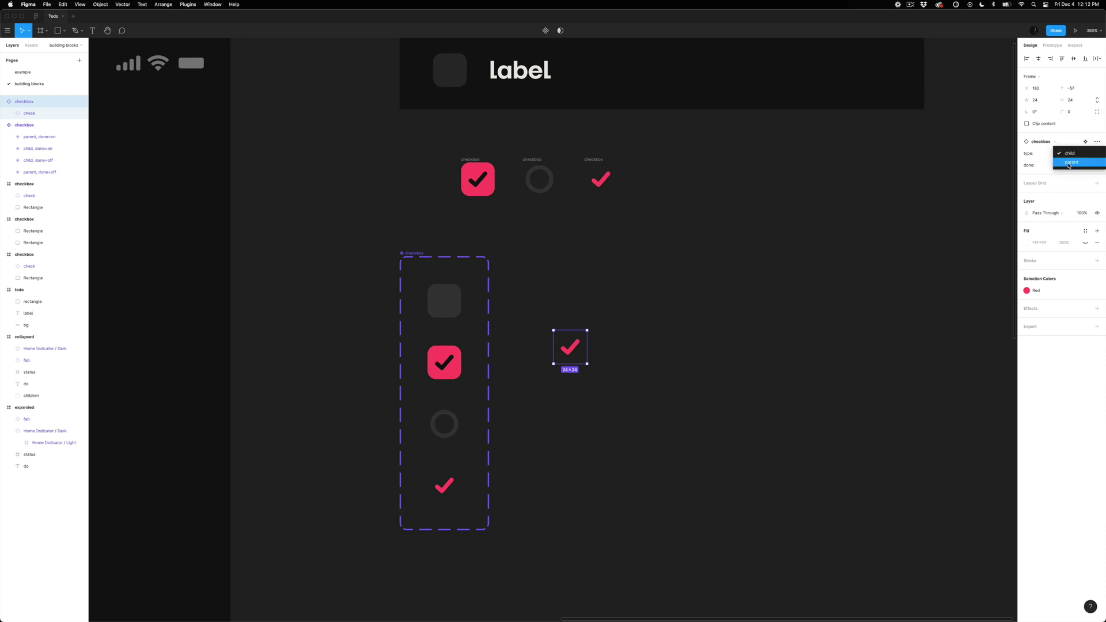
left_click(704, 304)
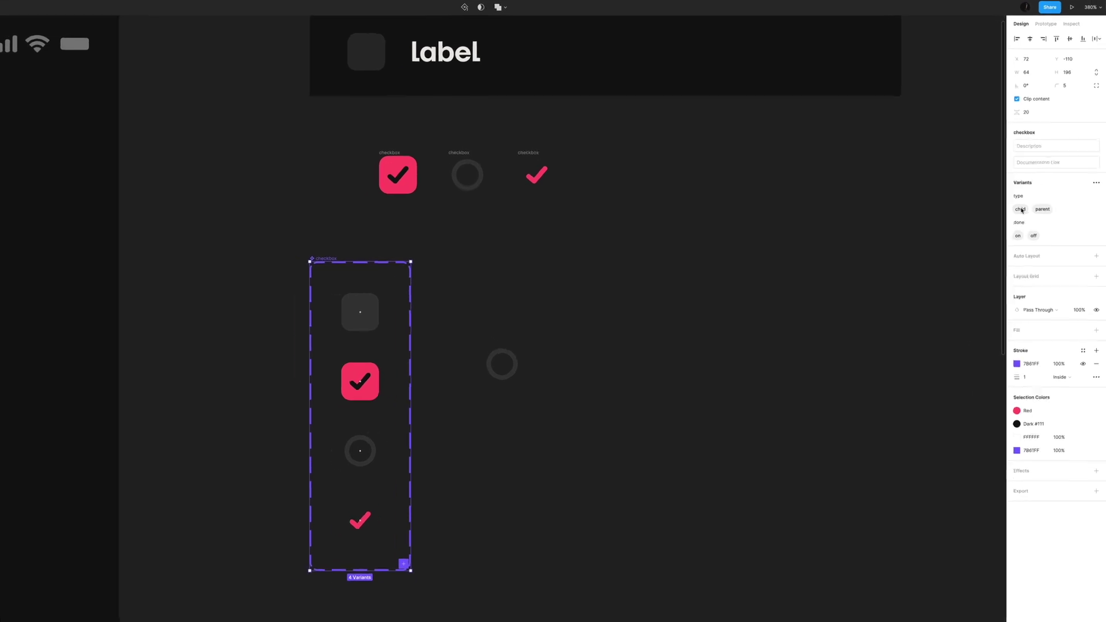
Step: Reorder the type property's values so parent comes before child, and open the checkbox instance's type options
left_click_drag(1021, 209, 1044, 209)
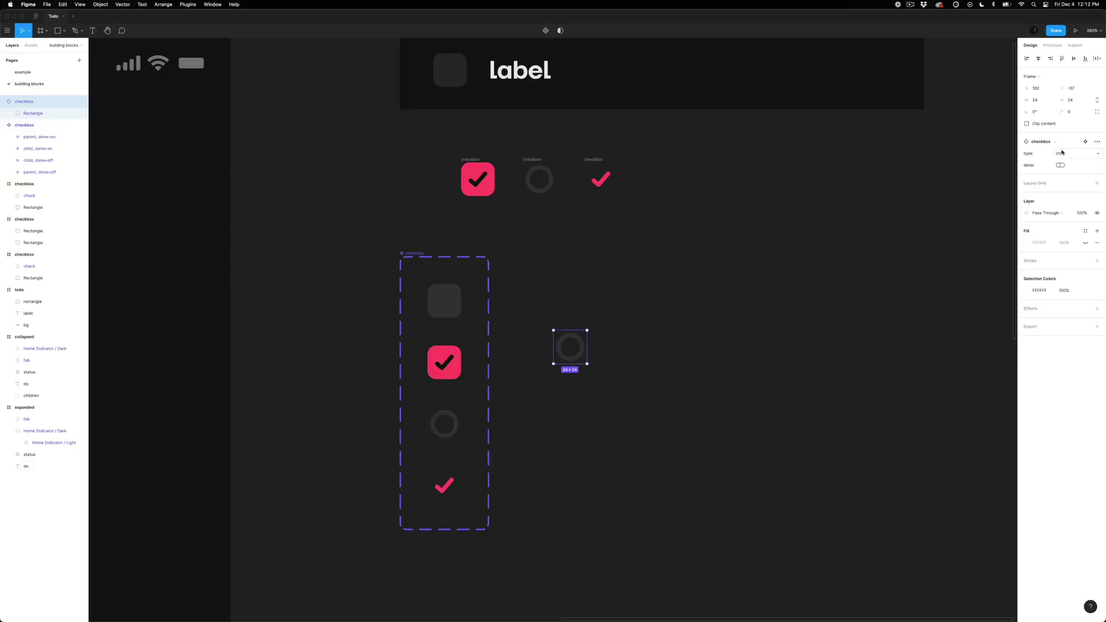
left_click(1061, 152)
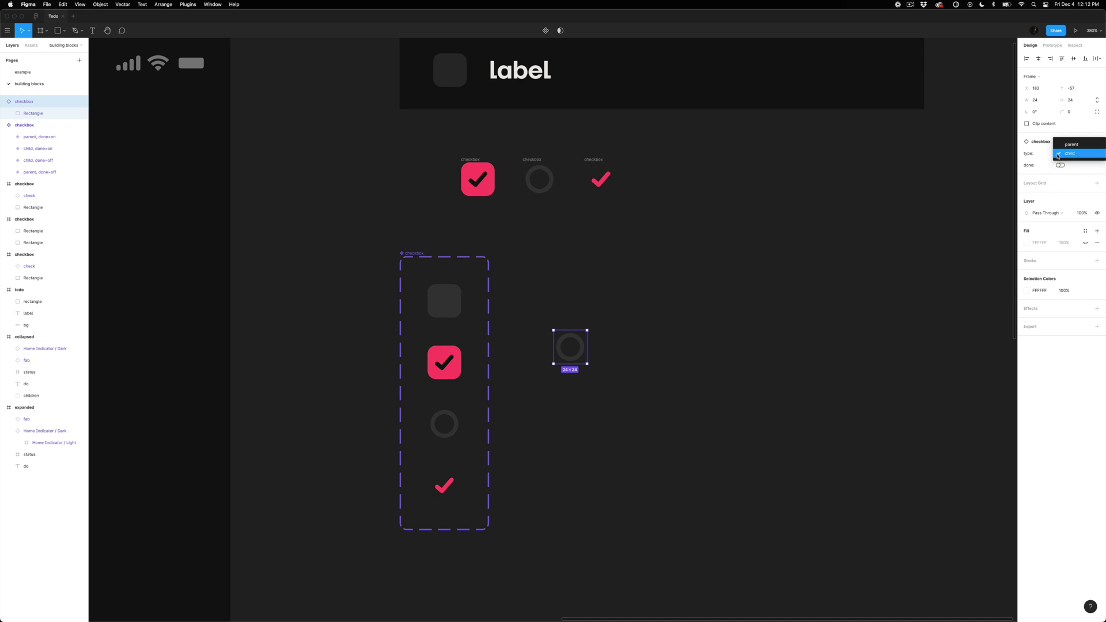
Step: Examine the variant options available for the checkbox component set, leaving the instance's type as child
left_click(1057, 154)
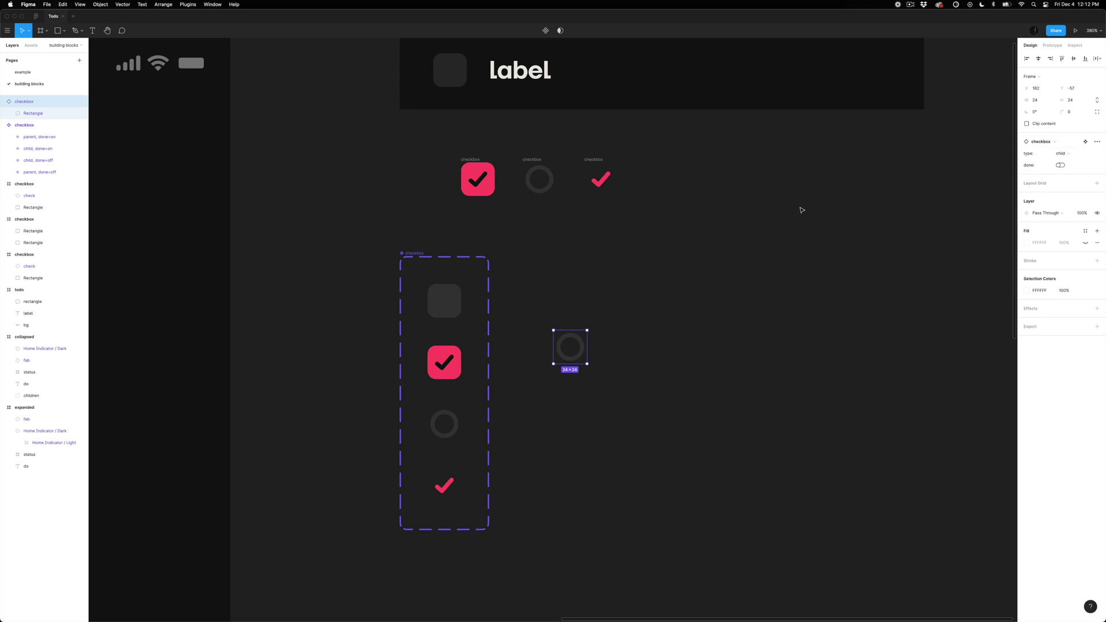
left_click(412, 254)
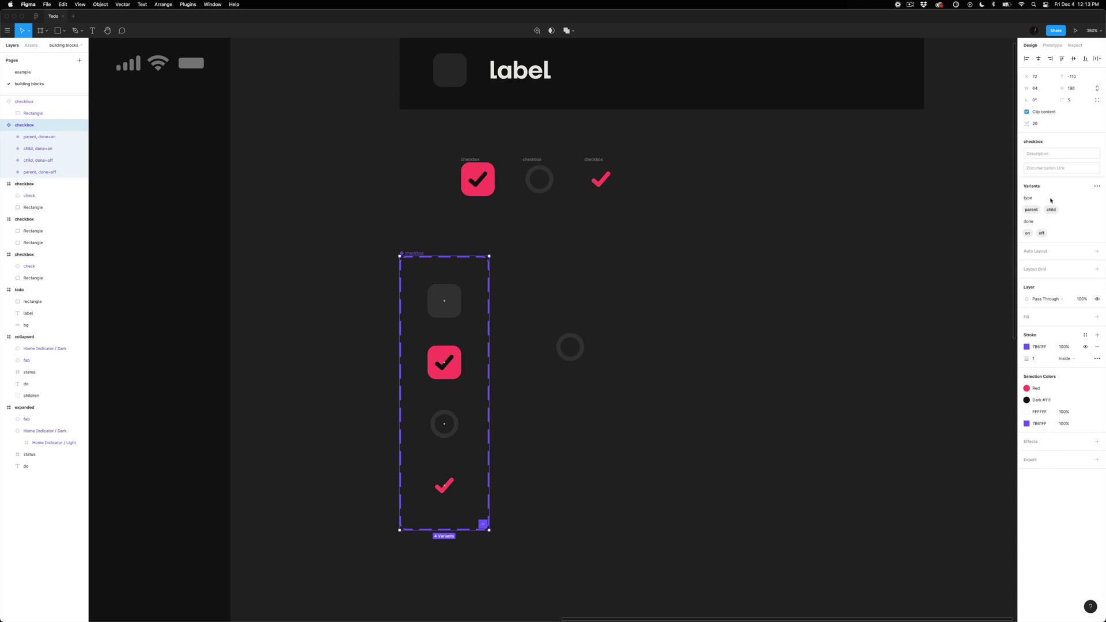
left_click(1096, 186)
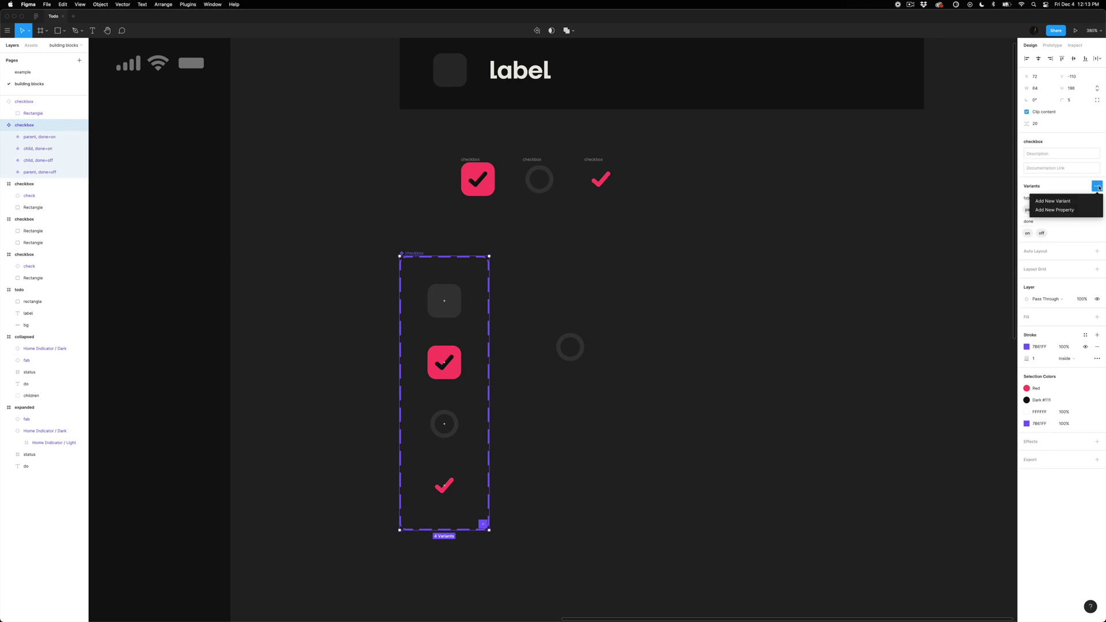
left_click(1062, 188)
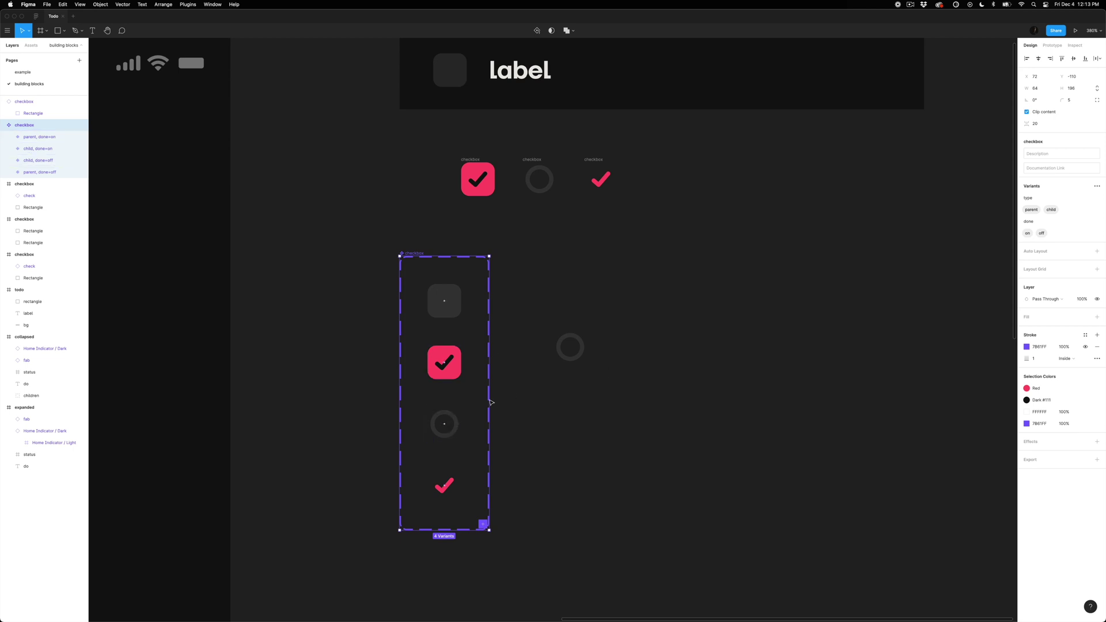
Step: Set the checkbox instance's type to parent and toggle its done property
left_click(564, 400)
left_click(570, 359)
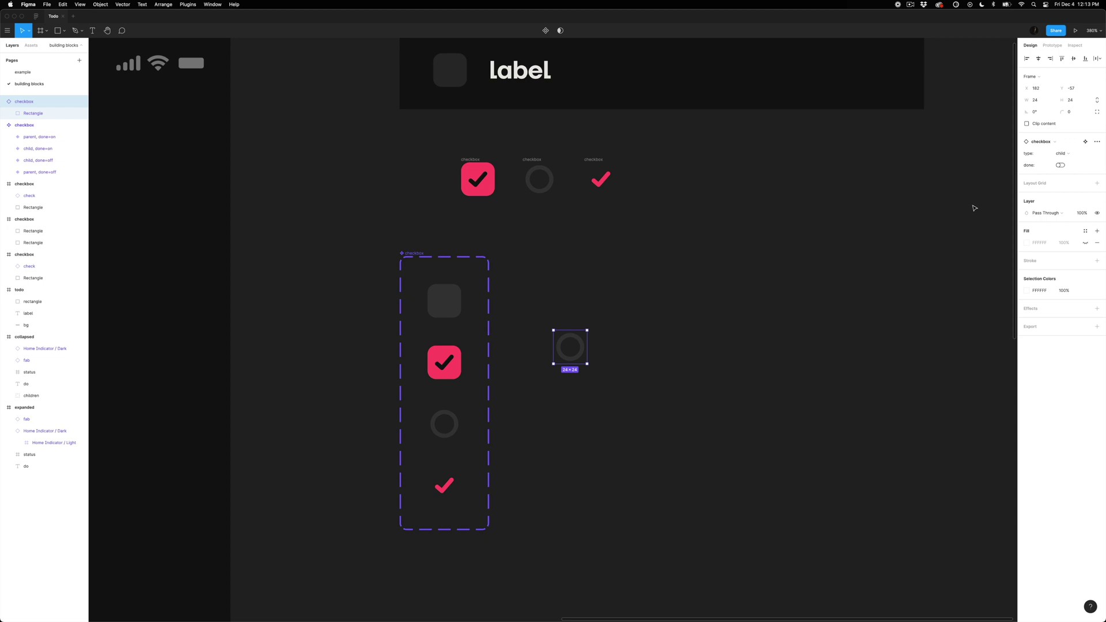
left_click(1068, 154)
left_click(1065, 145)
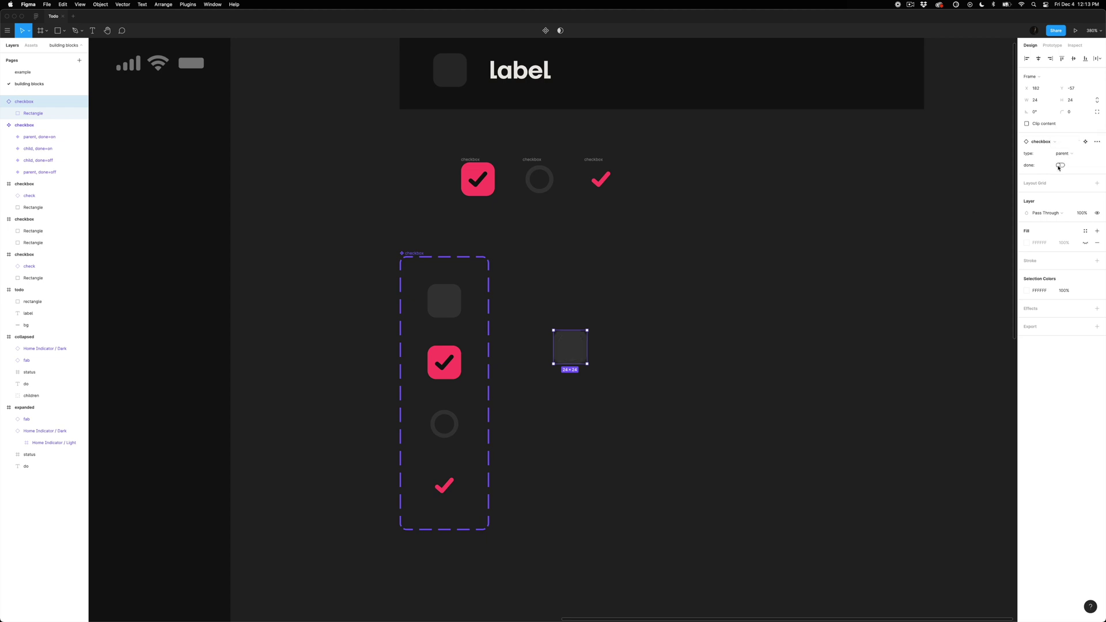
left_click(1060, 165)
Step: Delete the loose checkbox frames and the checkbox instance, keeping only the component set
scroll(568, 360, "down", 5)
left_click_drag(454, 235, 612, 285)
key("Delete")
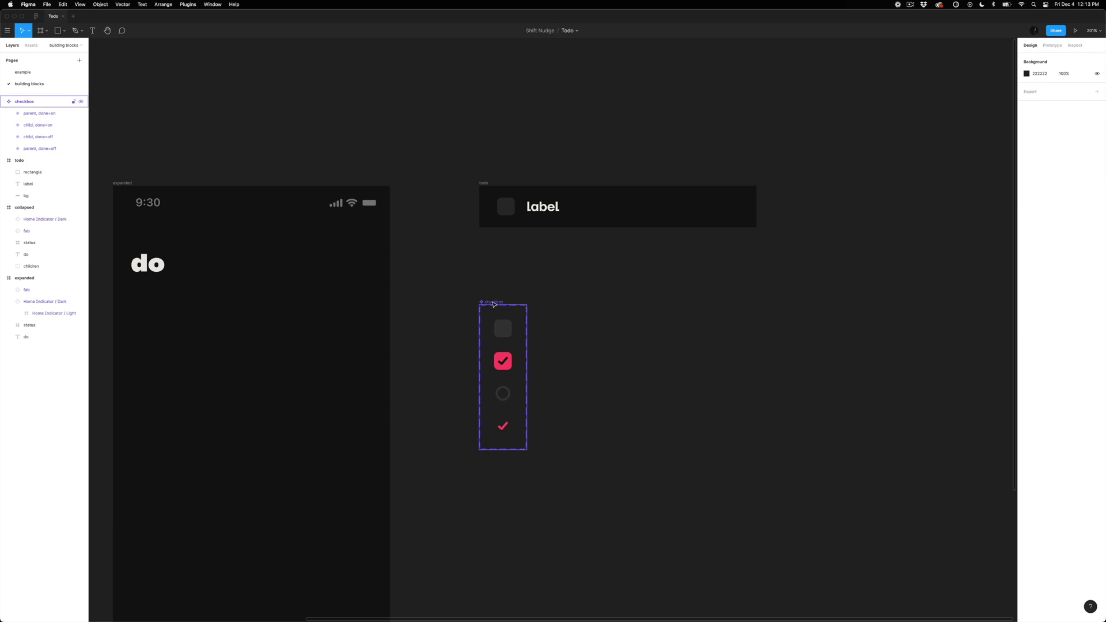
Step: Move the todo frame to X 163 and place the checkbox component set beside it with their top edges level
left_click_drag(485, 185, 552, 185)
left_click_drag(497, 304, 501, 210)
key("Escape")
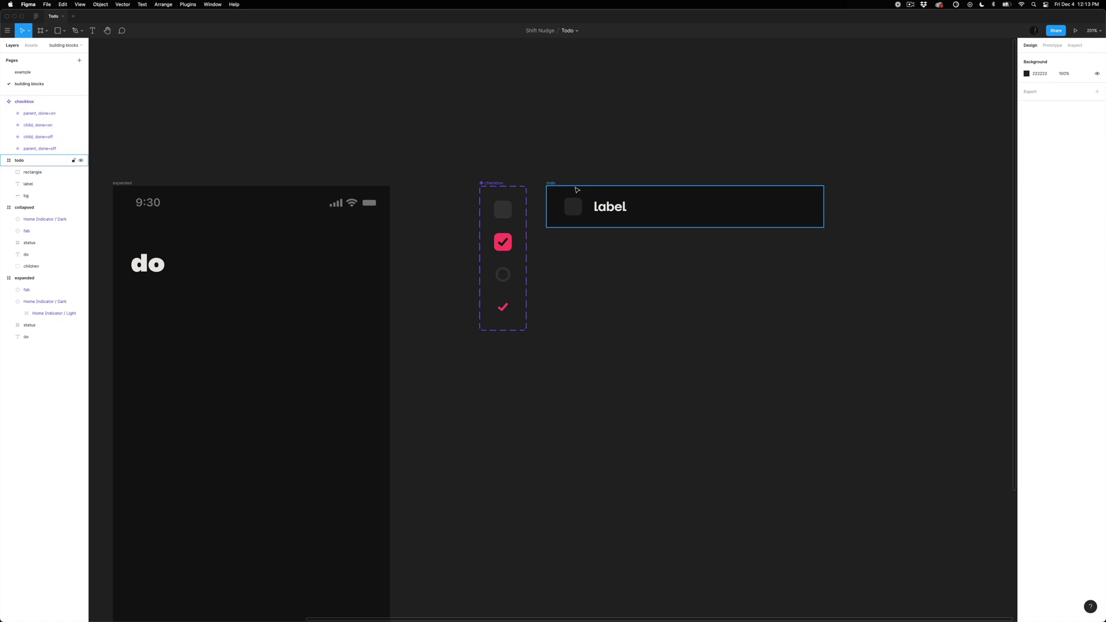
Step: Examine the todo frame and its bg layer
scroll(562, 183, "up", 3)
left_click(522, 180)
scroll(521, 180, "up", 2)
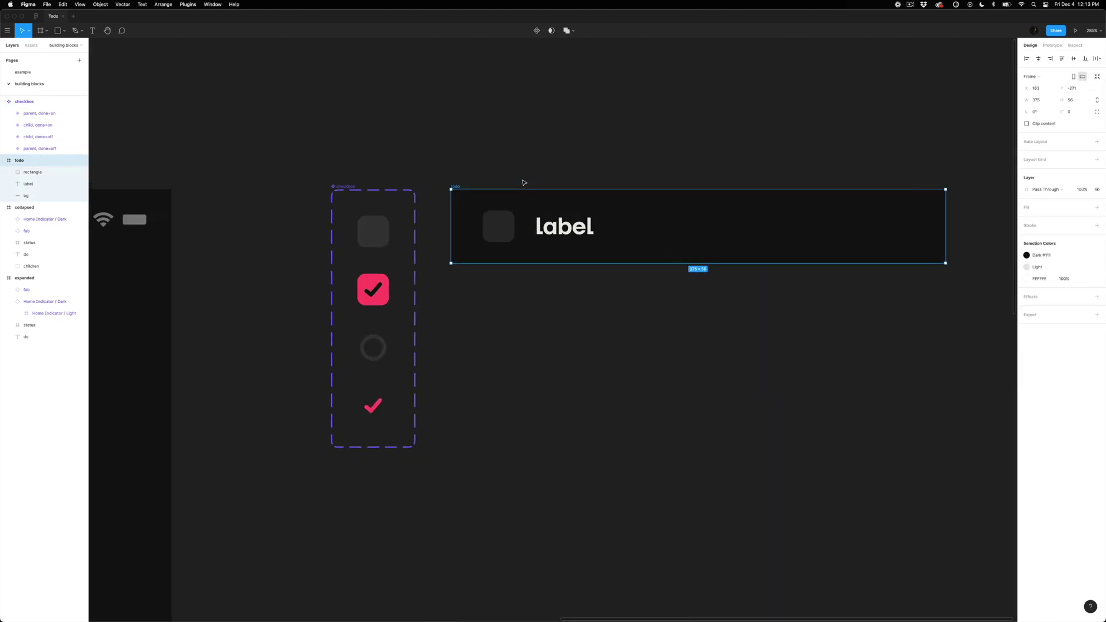
scroll(507, 180, "right", 3)
left_click(25, 196)
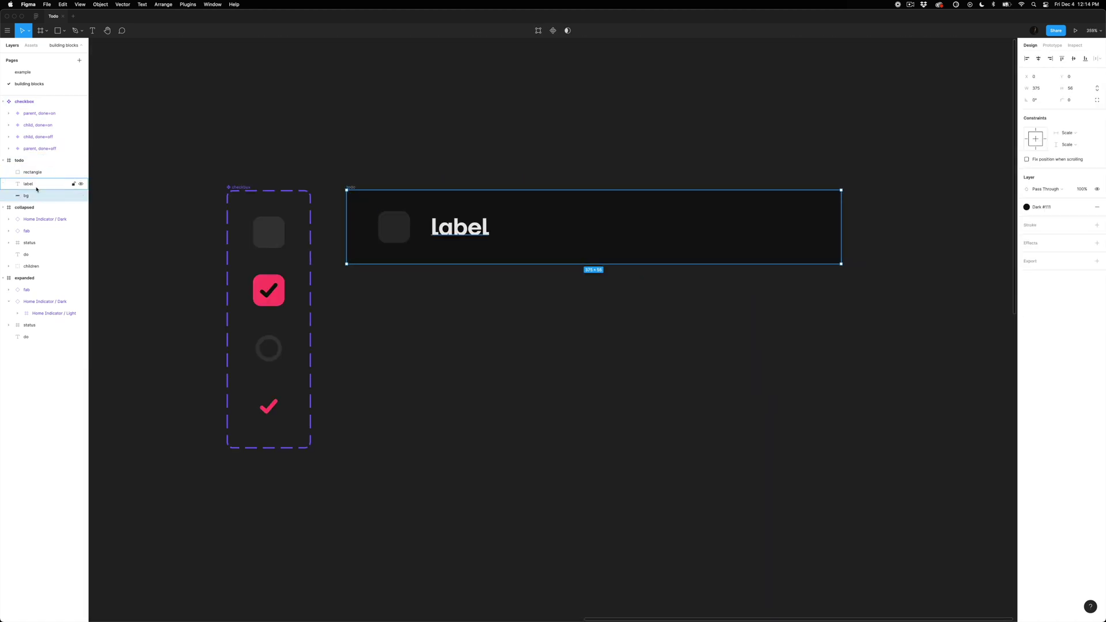
Step: Try moving the label and the placeholder rectangle inside the todo frame, undoing each move
mouse_move(557, 222)
left_mouse_down()
mouse_move(619, 226)
mouse_move(559, 224)
left_mouse_up()
left_click(467, 231)
left_click_drag(467, 231, 489, 230)
key("super+z")
left_click(418, 227)
left_click(402, 228)
mouse_move(391, 223)
left_mouse_down()
mouse_move(410, 224)
mouse_move(376, 230)
left_mouse_up()
key("super+z")
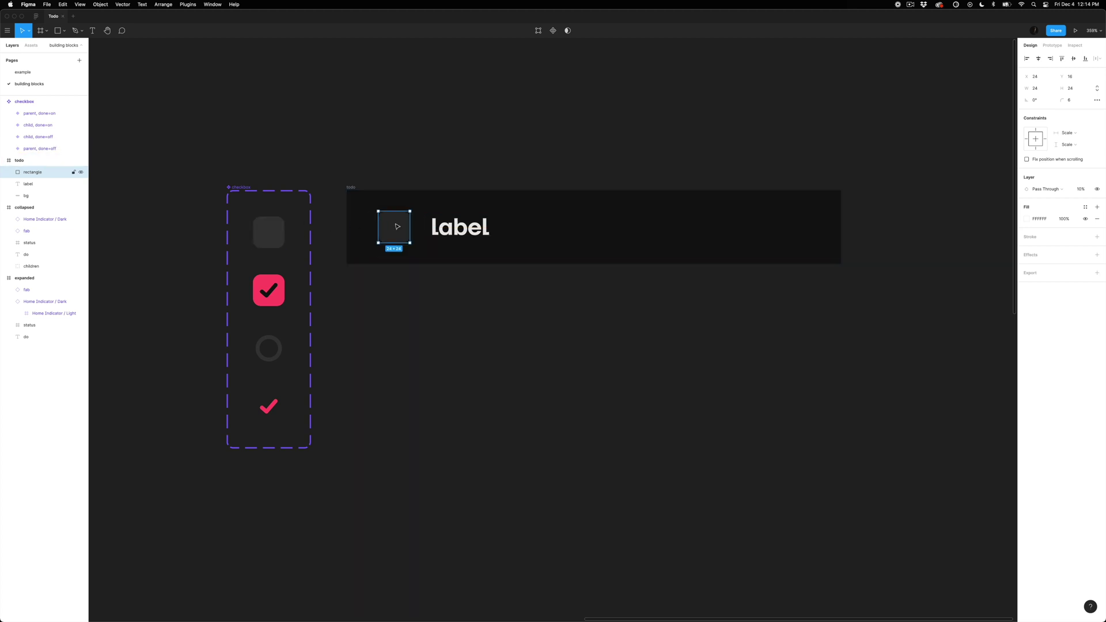
Step: Replace the todo frame's placeholder rectangle with an instance of the parent, done=off checkbox at X 25, Y 16
key("Delete")
left_click(272, 232)
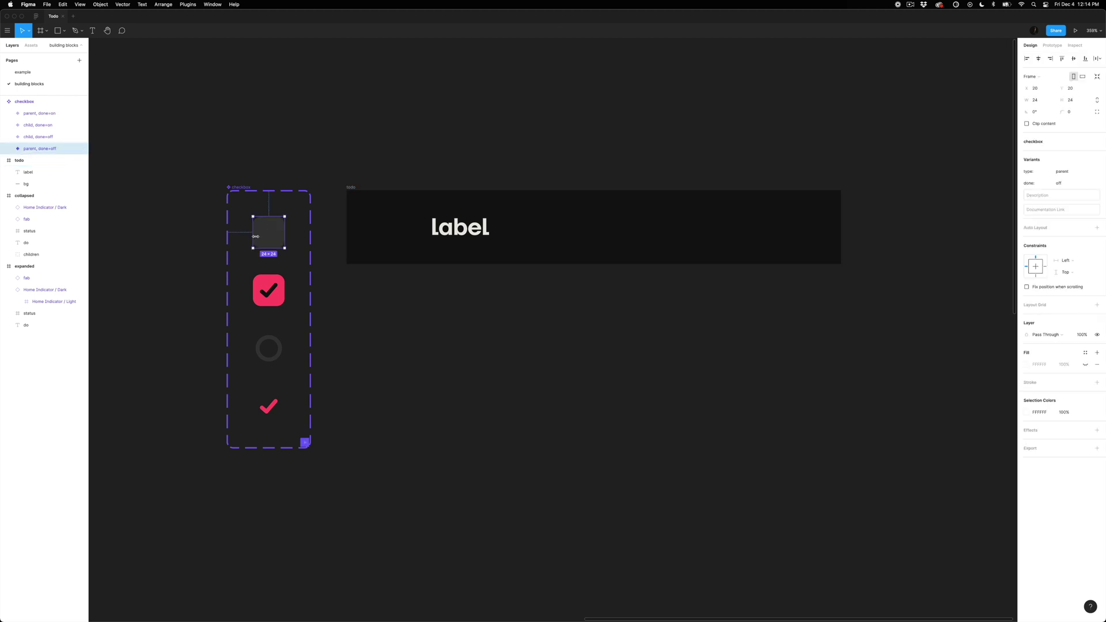
left_click_drag(270, 237, 395, 232)
mouse_move(350, 188)
left_mouse_down()
mouse_move(408, 184)
mouse_move(354, 200)
left_mouse_up()
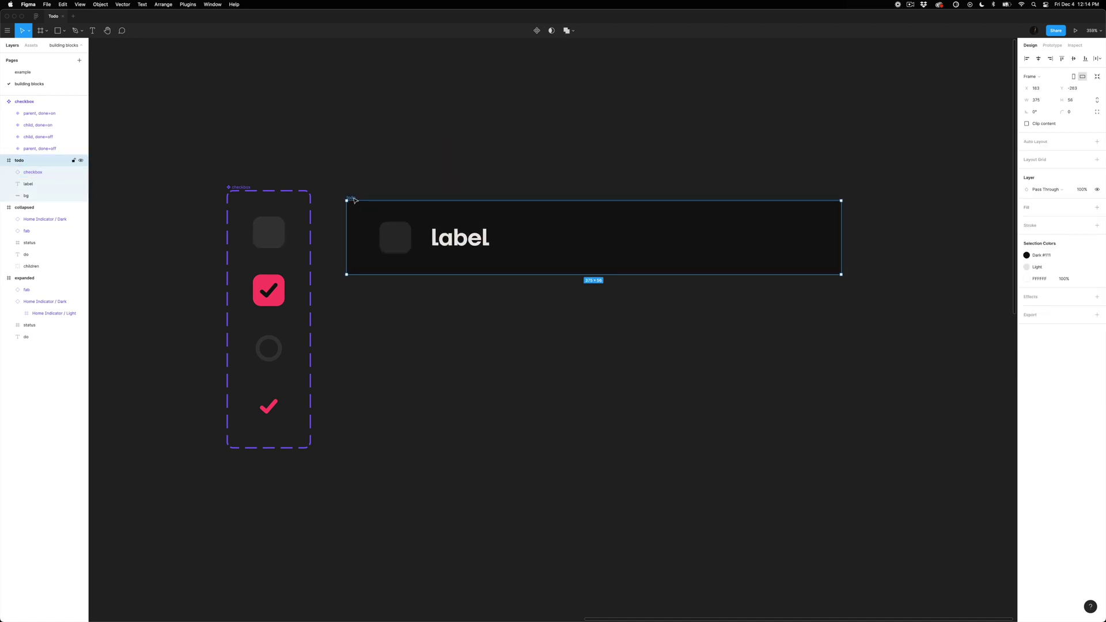
key("super+z")
Step: Toggle the nested checkbox's done property on and off, and switch its type to child and back to parent
left_click(1060, 166)
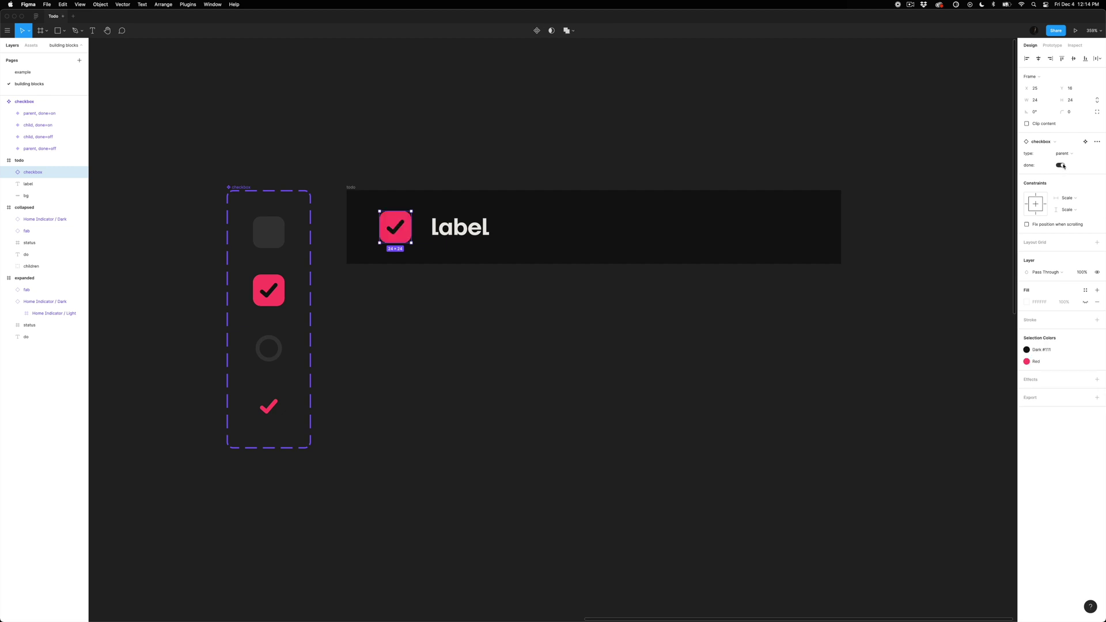
left_click(1060, 165)
left_click(1063, 154)
left_click(1063, 164)
left_click(1063, 154)
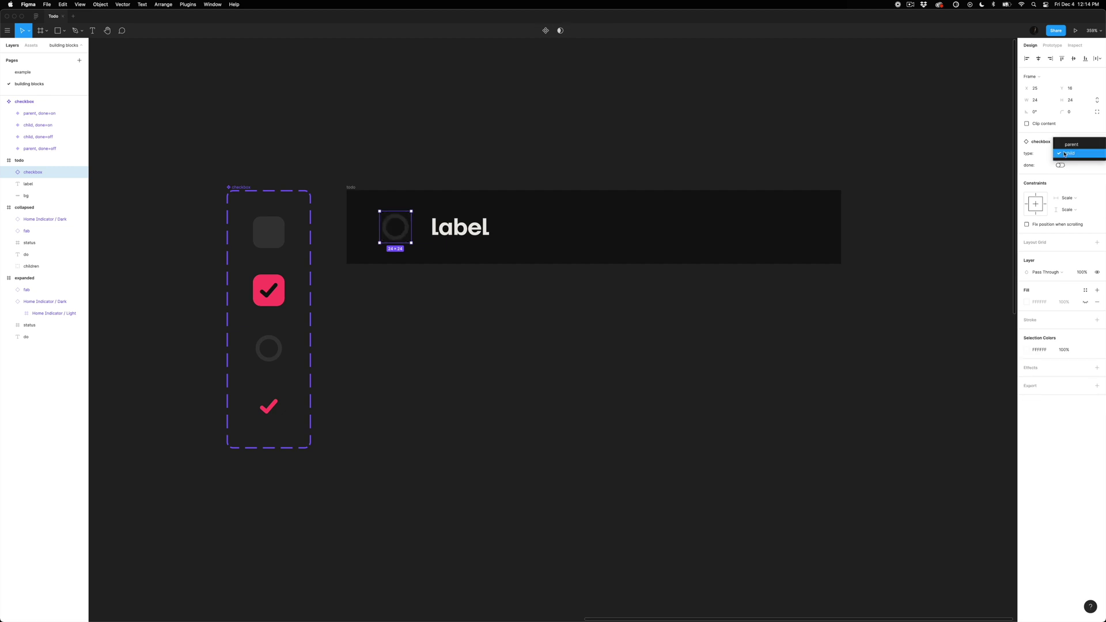
left_click(1063, 143)
Step: Turn the todo frame into a component and move it slightly farther from the checkbox component set
left_click_drag(352, 188, 359, 188)
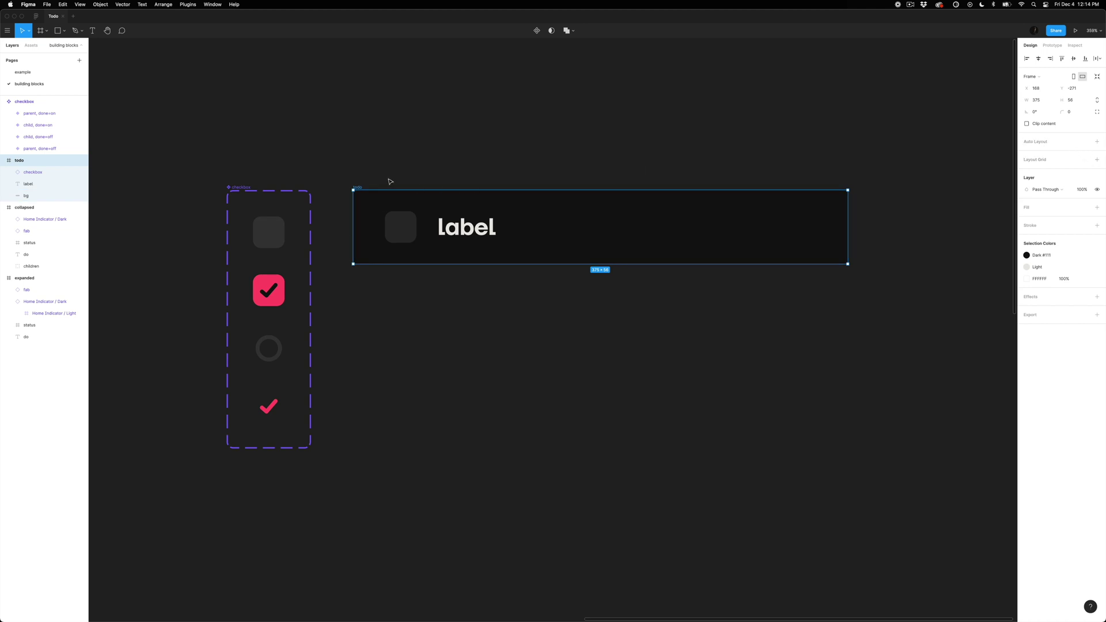
key("super+alt+k")
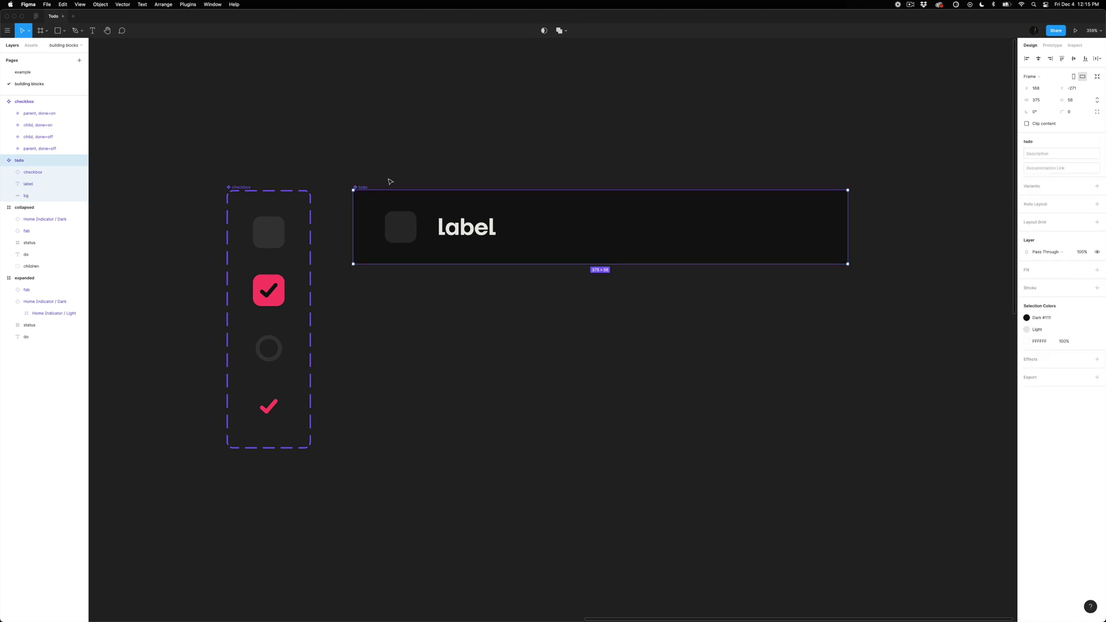
mouse_move(365, 189)
left_mouse_down()
mouse_move(416, 186)
mouse_move(380, 189)
left_mouse_up()
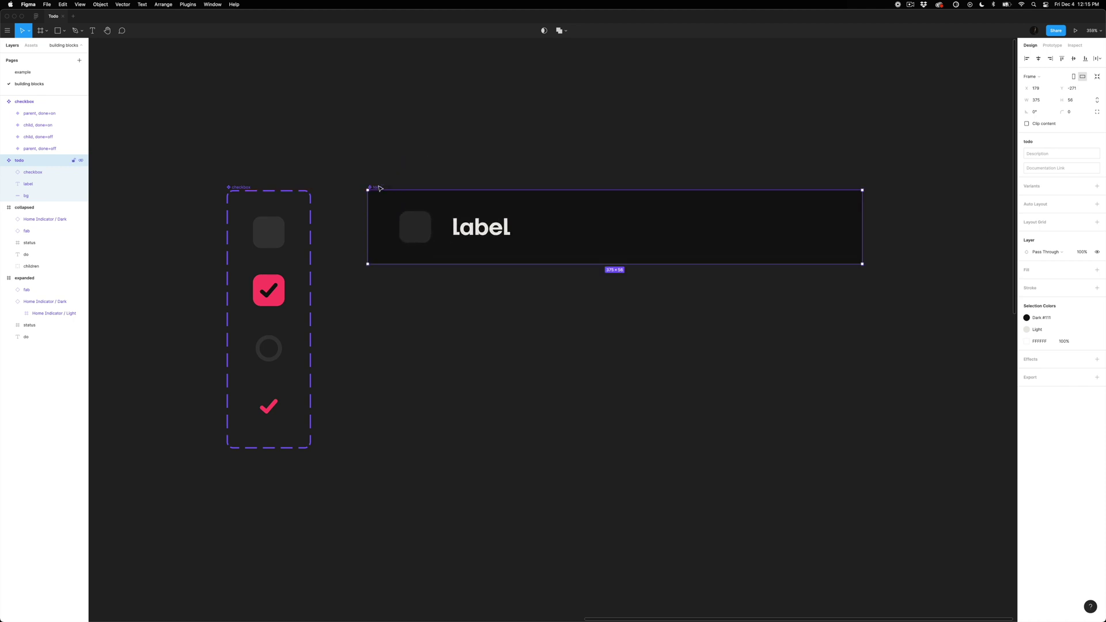
Step: Add a second variant to the todo component and move the resulting component set to X 172, Y -271
left_click(1097, 187)
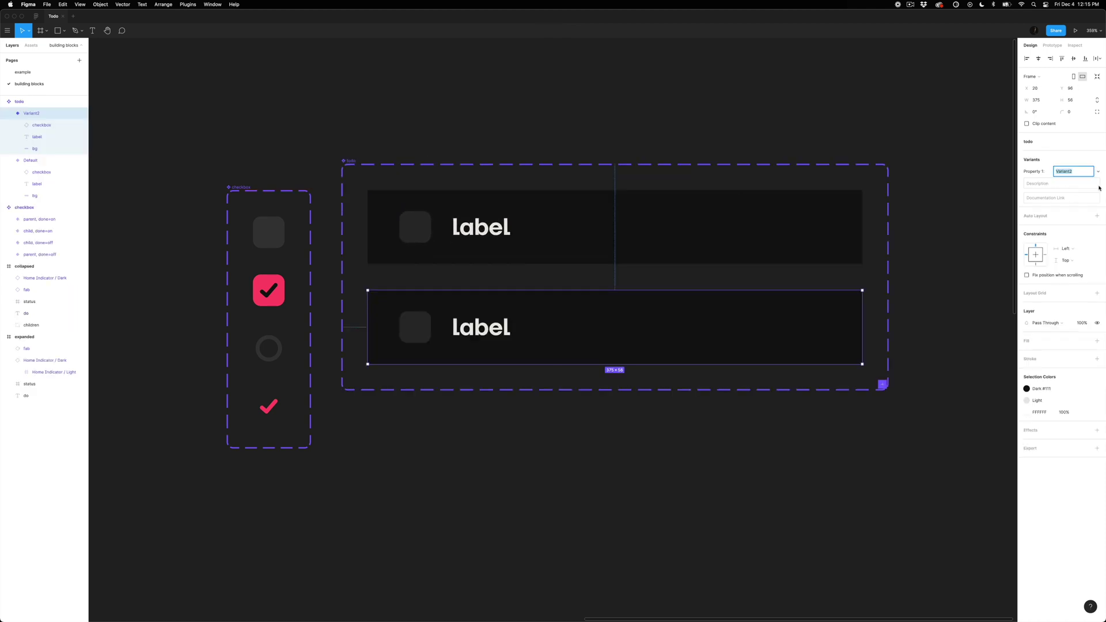
left_click(630, 130)
left_click_drag(346, 163, 367, 189)
left_click(420, 167)
Step: Create an instance of the Default todo variant above the component set at X 192, Y -353
left_click(502, 251)
scroll(502, 252, "right", 3)
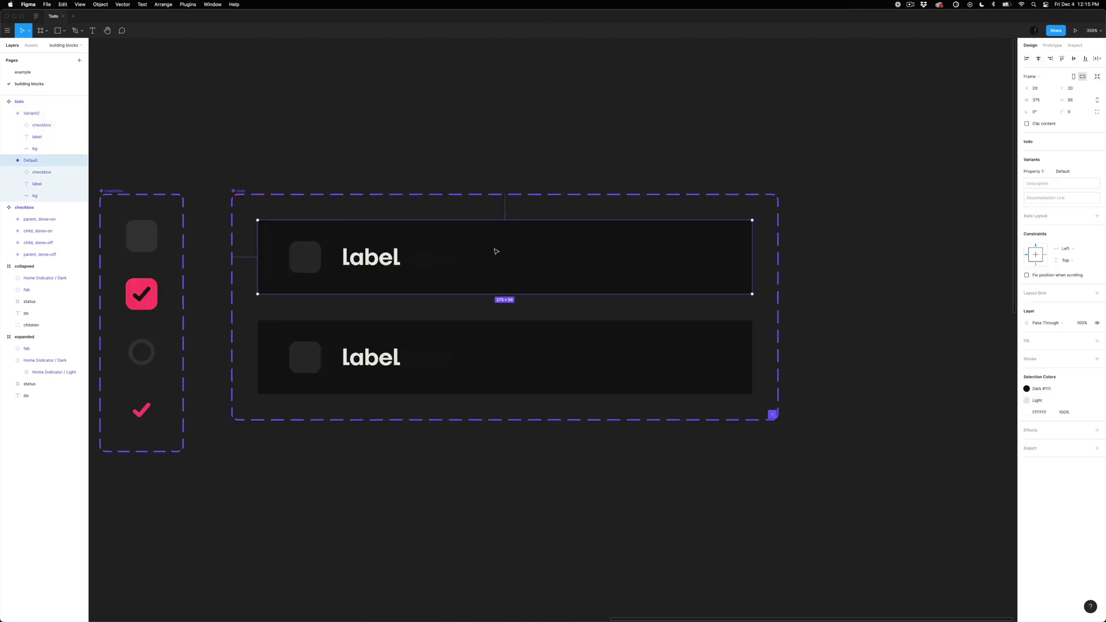
left_click_drag(380, 259, 381, 124)
left_click(157, 125)
Step: Compare the todo instance with its component set and examine the instance's Property 1 options
left_click(35, 104)
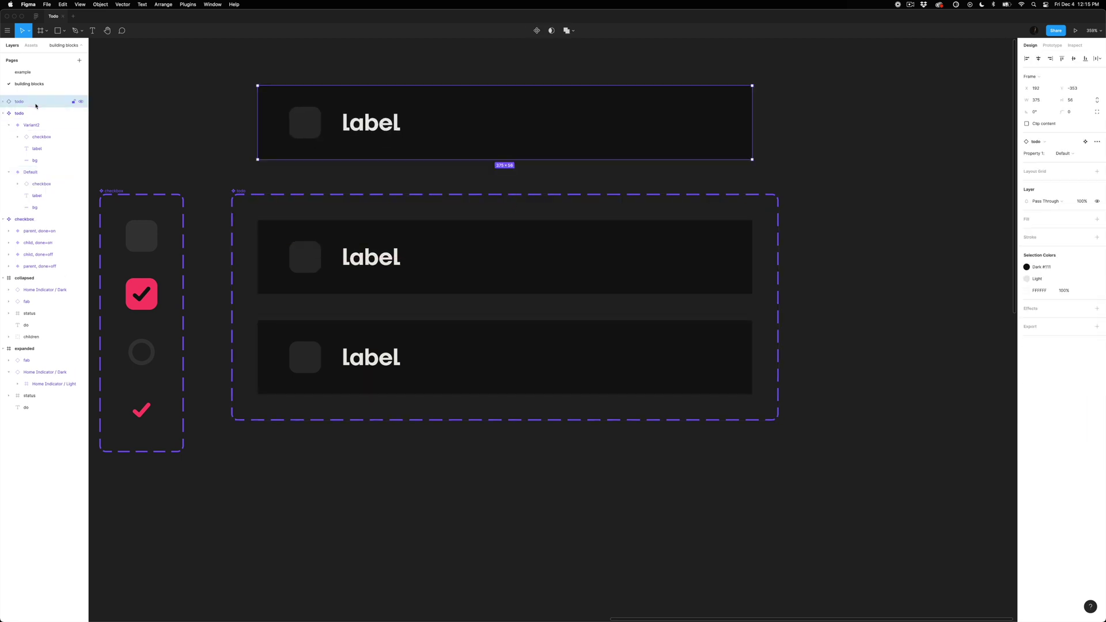
left_click(23, 113)
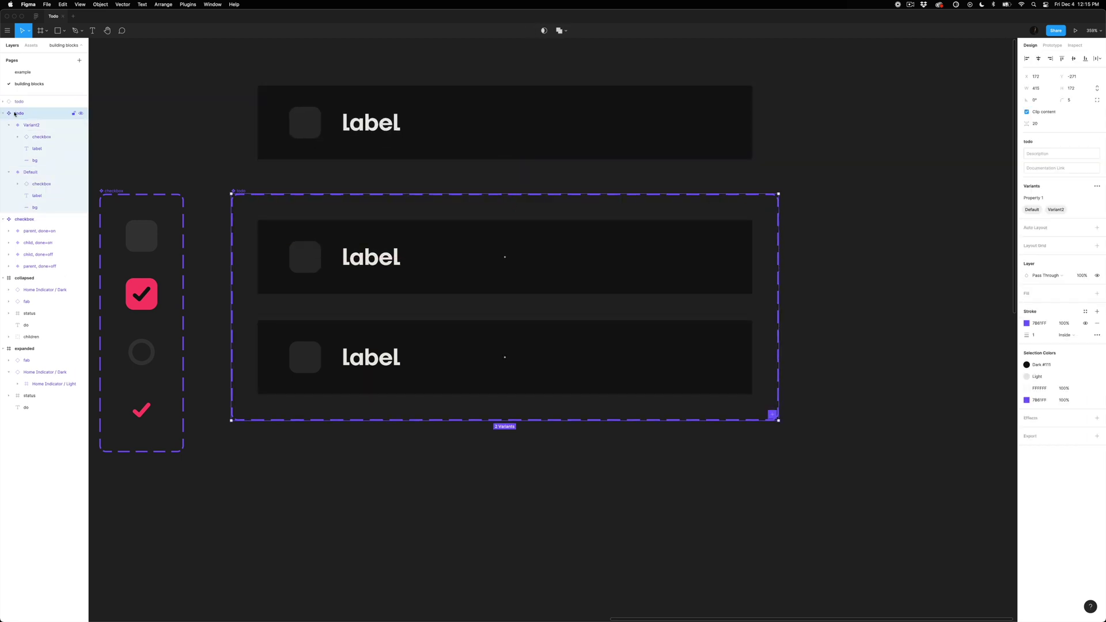
left_click(361, 93)
left_click(1070, 154)
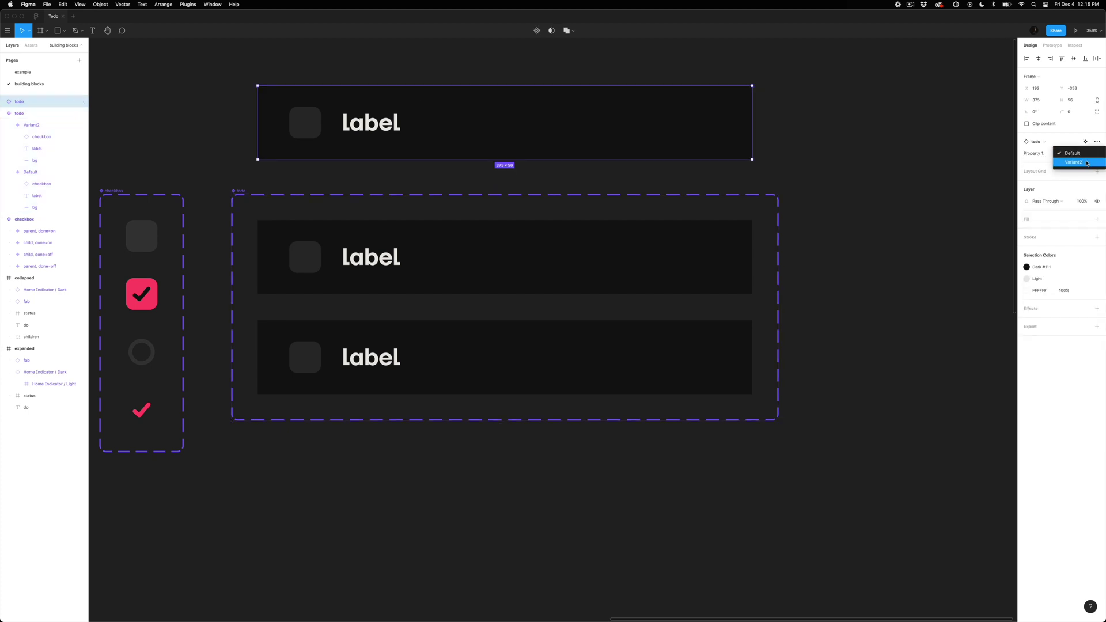
scroll(881, 219, "left", 3)
scroll(377, 279, "left", 3)
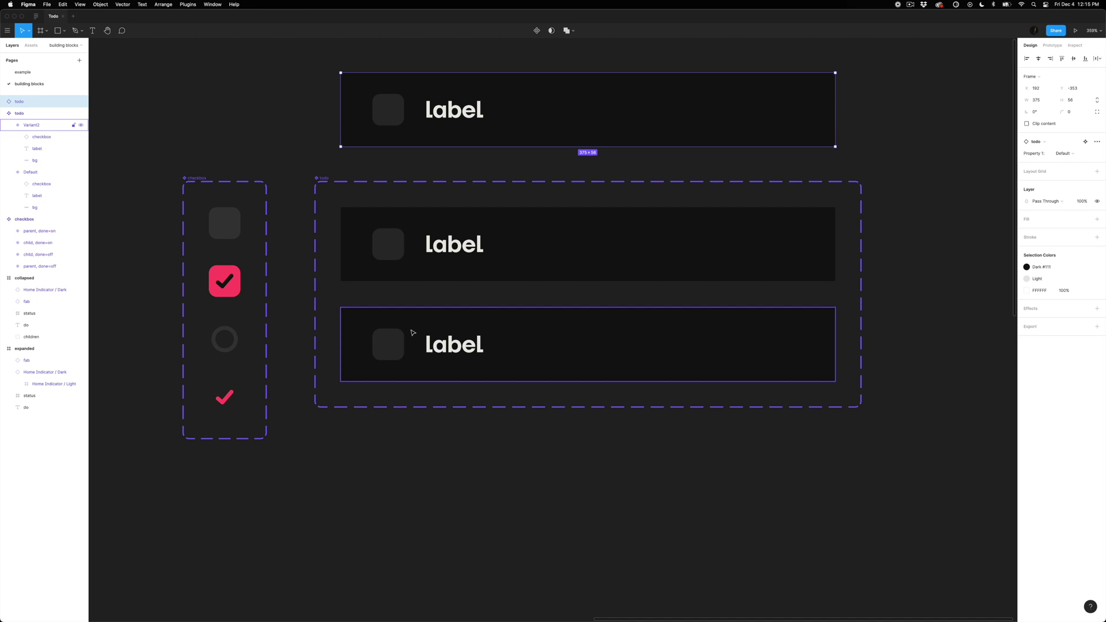
Step: Turn on the done property of the checkbox nested in the second todo variant
double_click(436, 346)
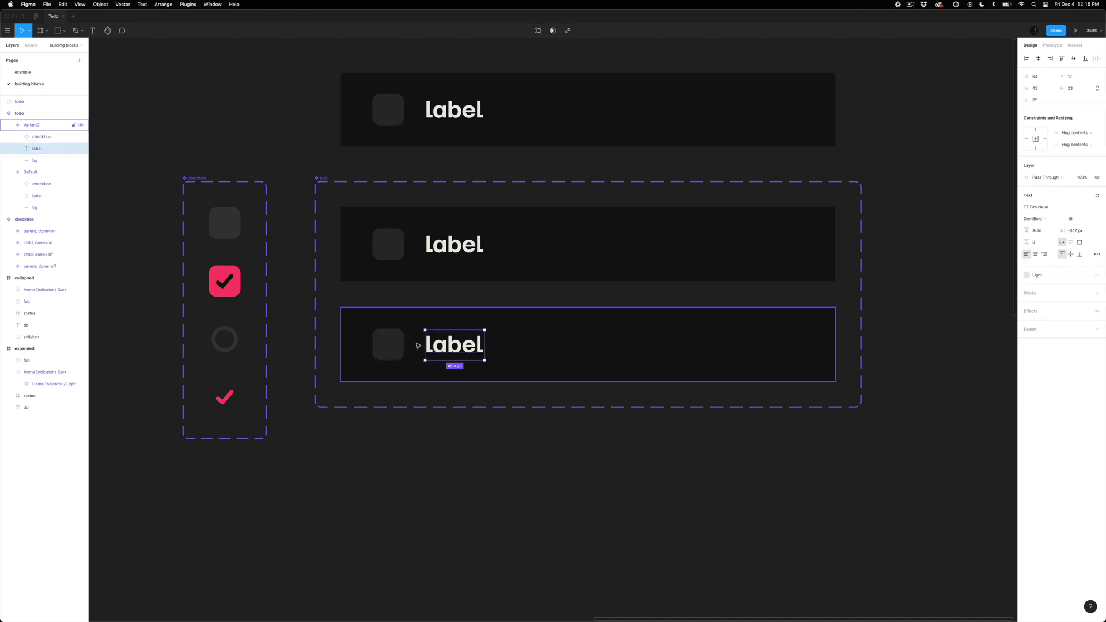
left_click(391, 345)
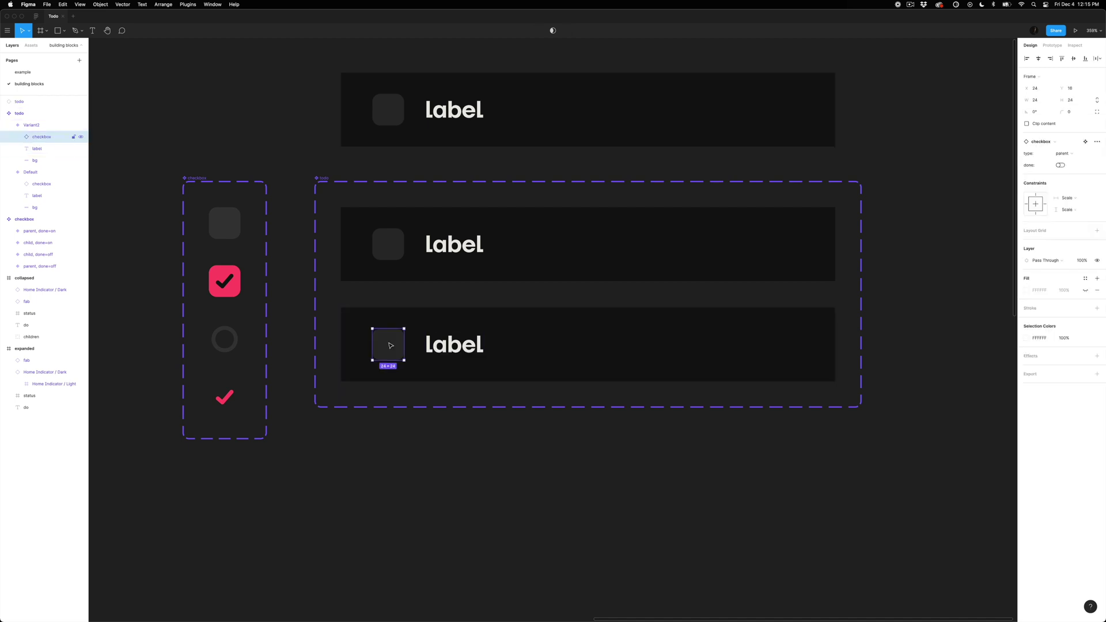
left_click(1060, 165)
left_click(921, 133)
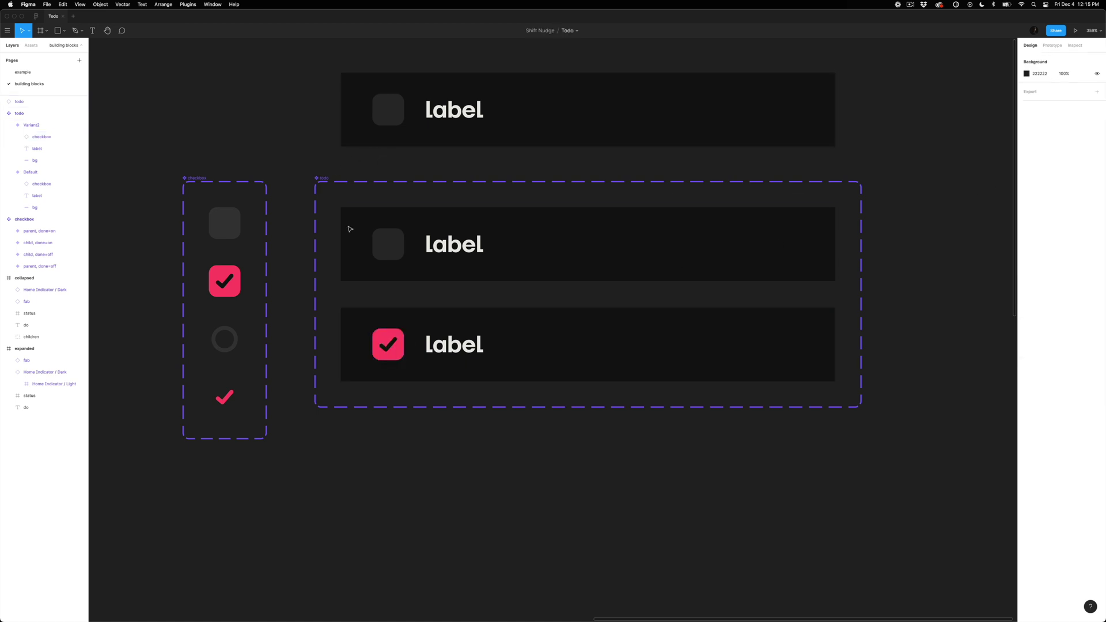
Step: Rename the todo component set's Property 1 to done
left_click(321, 179)
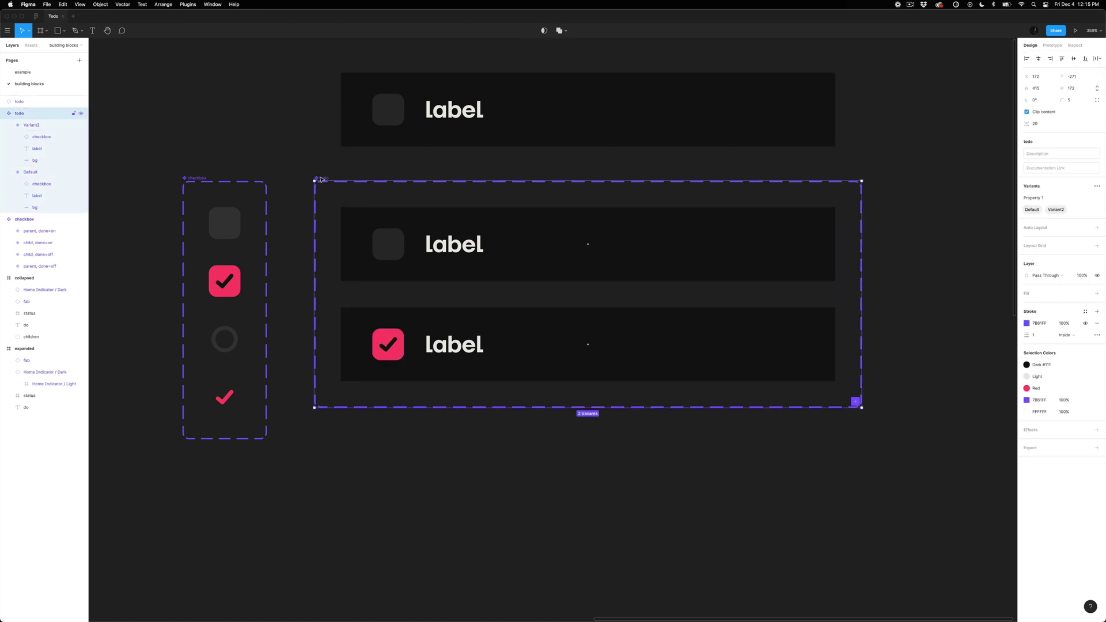
double_click(1038, 198)
type("done")
key("Return")
Step: Set the done value to no for the unchecked todo variant and yes for the checked one
left_click(494, 246)
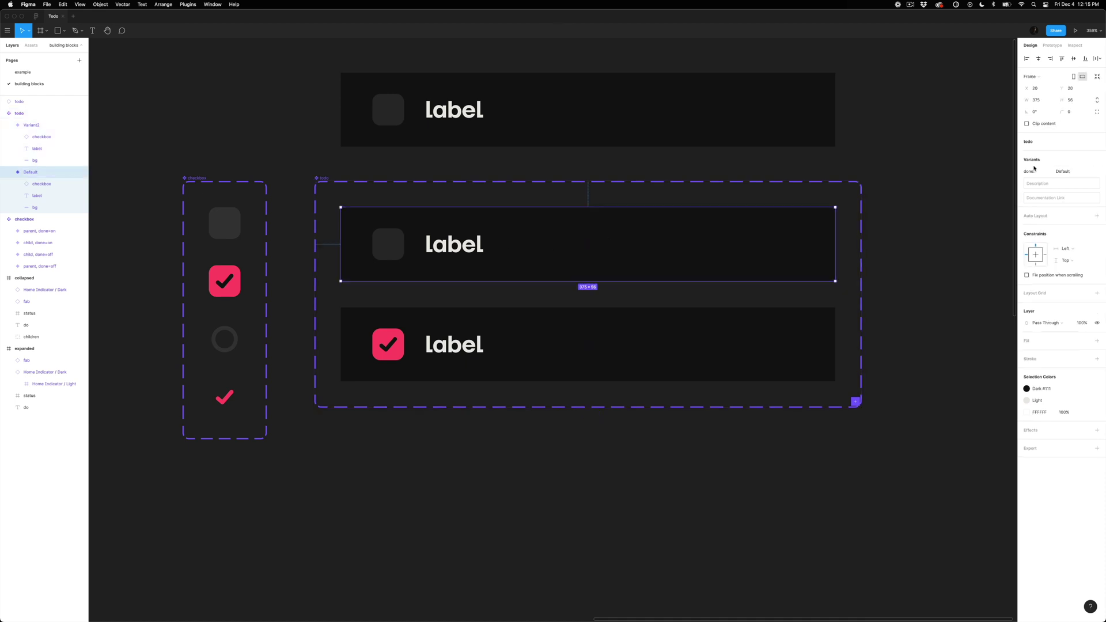
left_click(1074, 171)
type("no")
key("Return")
left_click(560, 339)
left_click(1069, 172)
type("yes")
key("Return")
Step: Toggle the todo instance's done property on and off several times, ending with it off
left_click(786, 122)
left_click(1059, 154)
left_click(1059, 154)
left_click(1060, 154)
double_click(1060, 155)
left_click(1060, 156)
key("Escape")
scroll(463, 239, "left", 1)
scroll(481, 238, "down", 1)
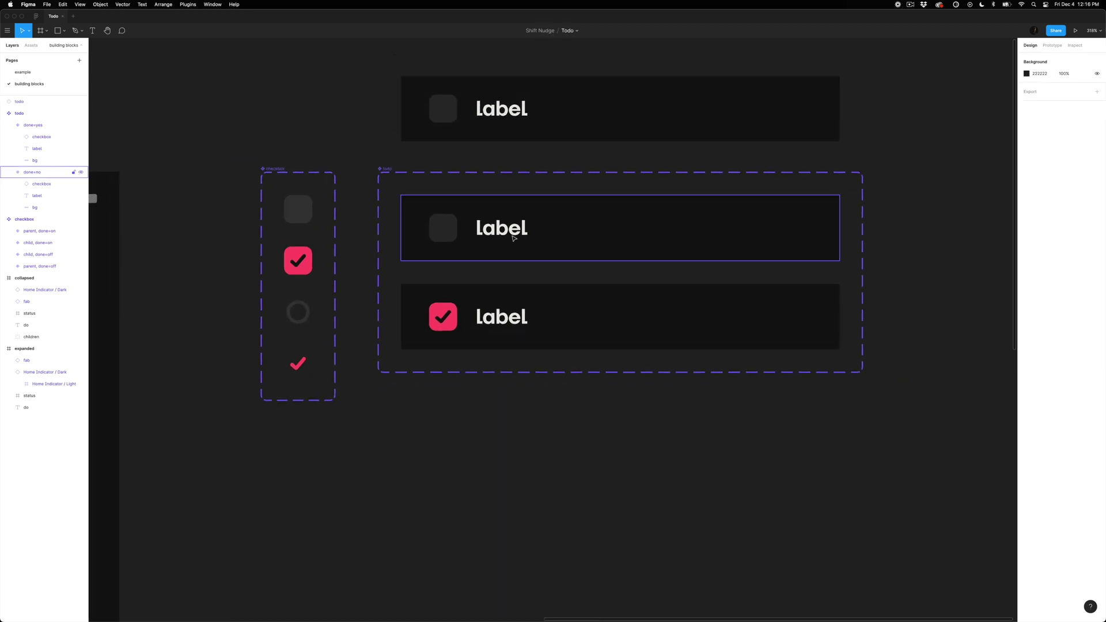
left_click(475, 232)
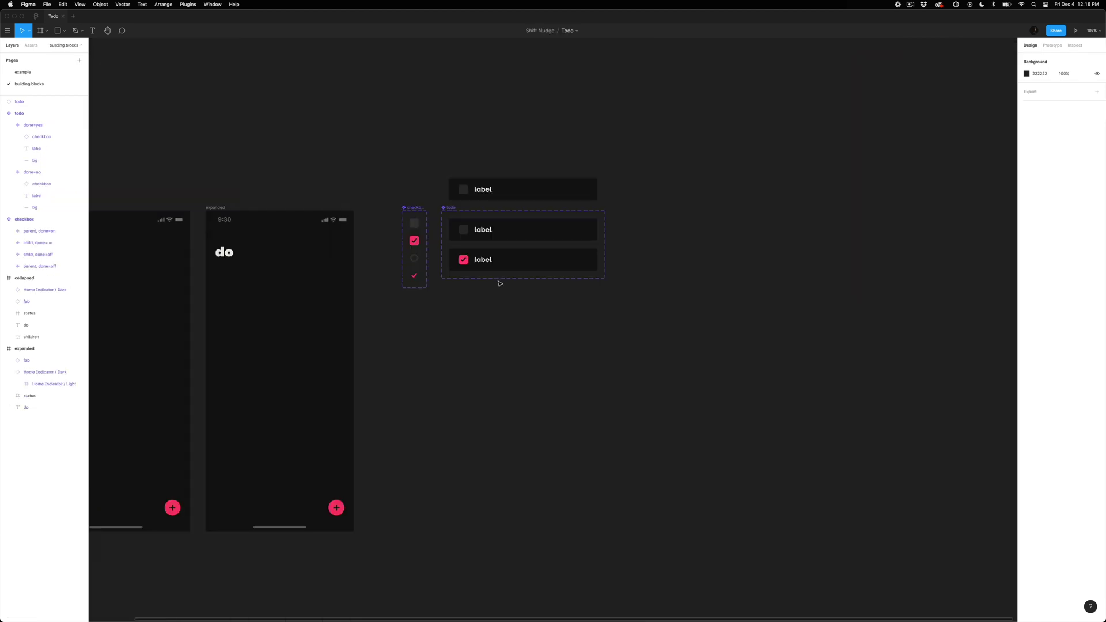
Step: Duplicate the done=no variant inside the todo component set
scroll(498, 281, "up", 3)
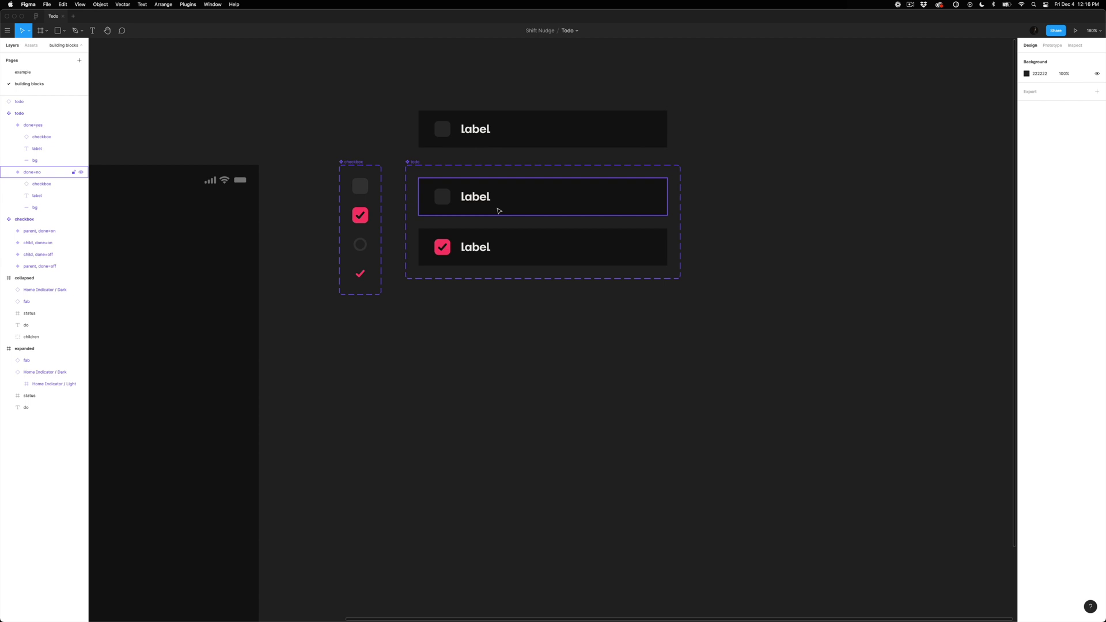
left_click(498, 211)
key("super+d")
left_click(506, 368)
left_click(533, 308)
Step: Copy the new variant's label to about X 271, Y 17 and change the copy's text to •••
left_click(479, 299)
left_click_drag(480, 299, 614, 299)
double_click(613, 298)
type("•••")
key("Escape")
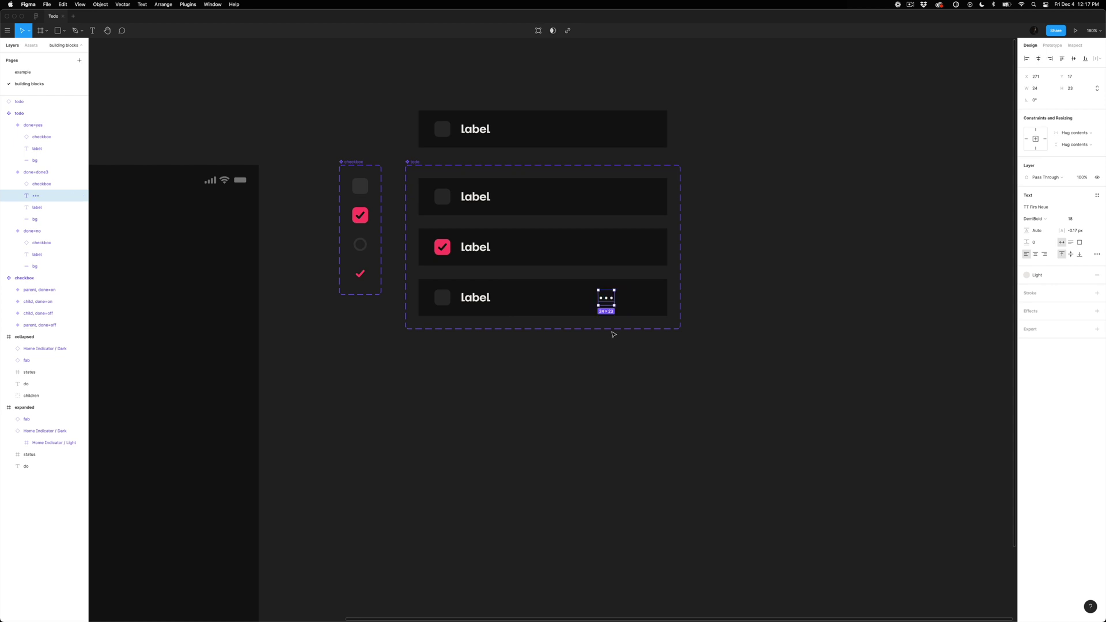
Step: Apply the Red color style to the ••• text in the new todo variant
scroll(611, 297, "up", 3)
left_click(1096, 195)
left_click(959, 261)
key("super+z")
left_click(1041, 274)
left_click(1065, 377)
left_click(950, 350)
left_click(610, 300)
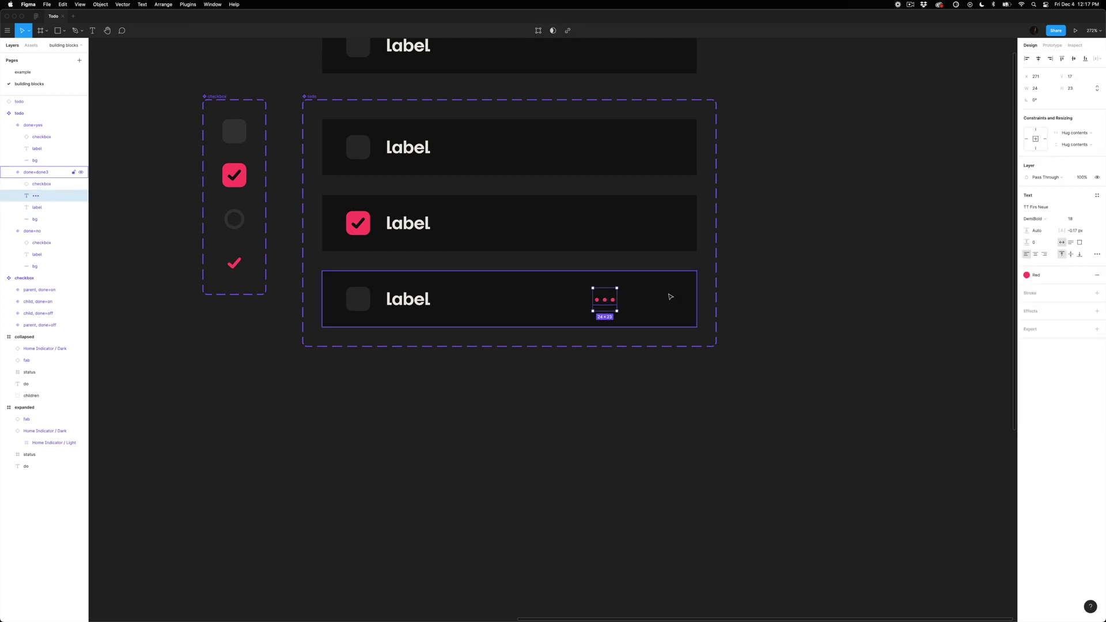
Step: Move the ••• text closer to the variant's right edge, at about X 319
left_click(577, 410)
scroll(678, 309, "up", 1)
scroll(678, 308, "left", 1)
left_click(677, 308)
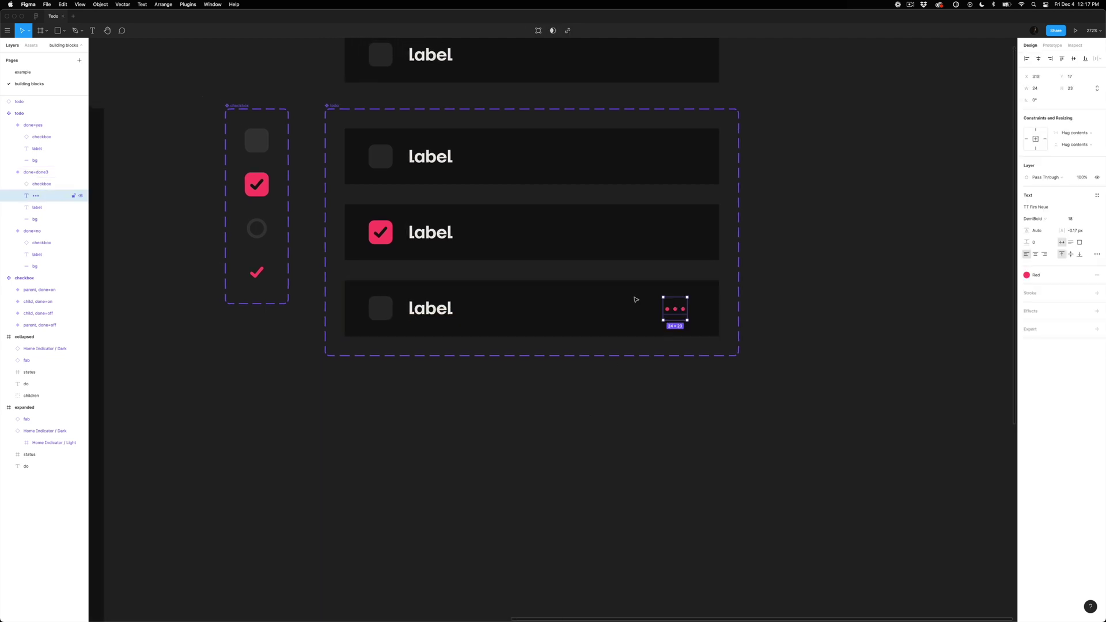
Step: Try the done options on the todo instance above the component set and leave it at yes
left_click(499, 378)
scroll(499, 378, "down", 2)
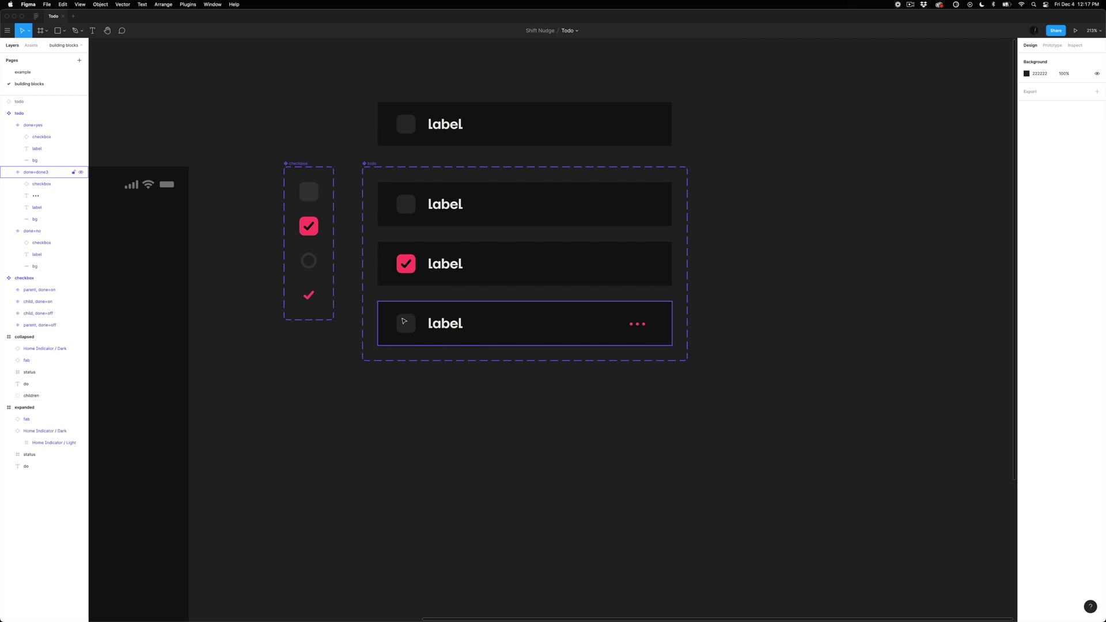
left_click(489, 337)
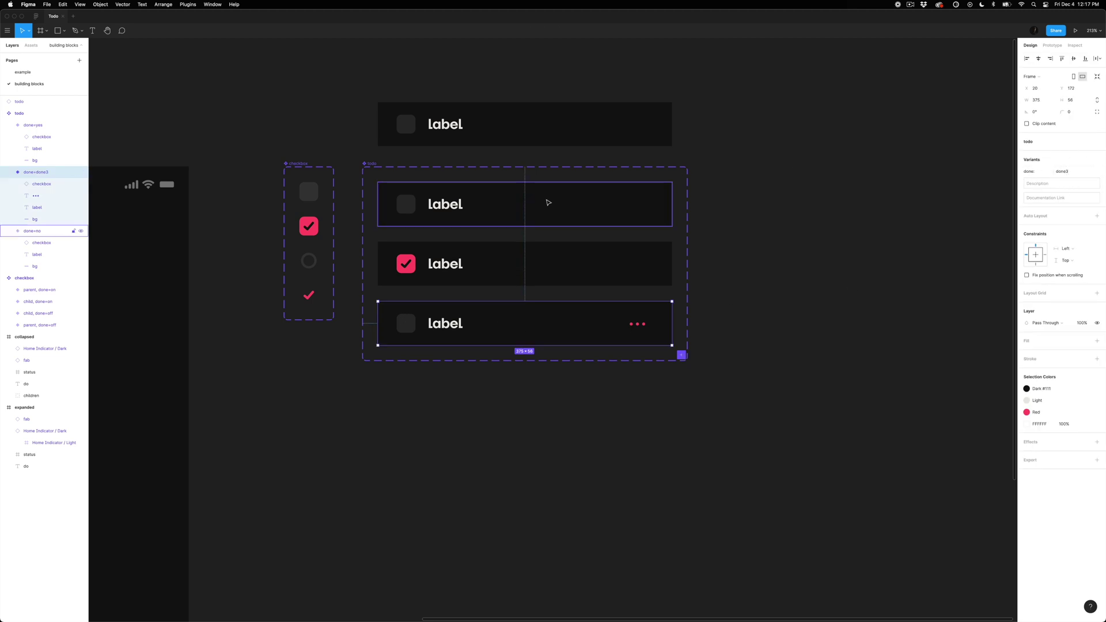
left_click(604, 127)
left_click(1069, 156)
left_click(1072, 166)
left_click(1070, 156)
left_click(1070, 168)
left_click(1067, 155)
left_click(1064, 164)
left_click(1062, 155)
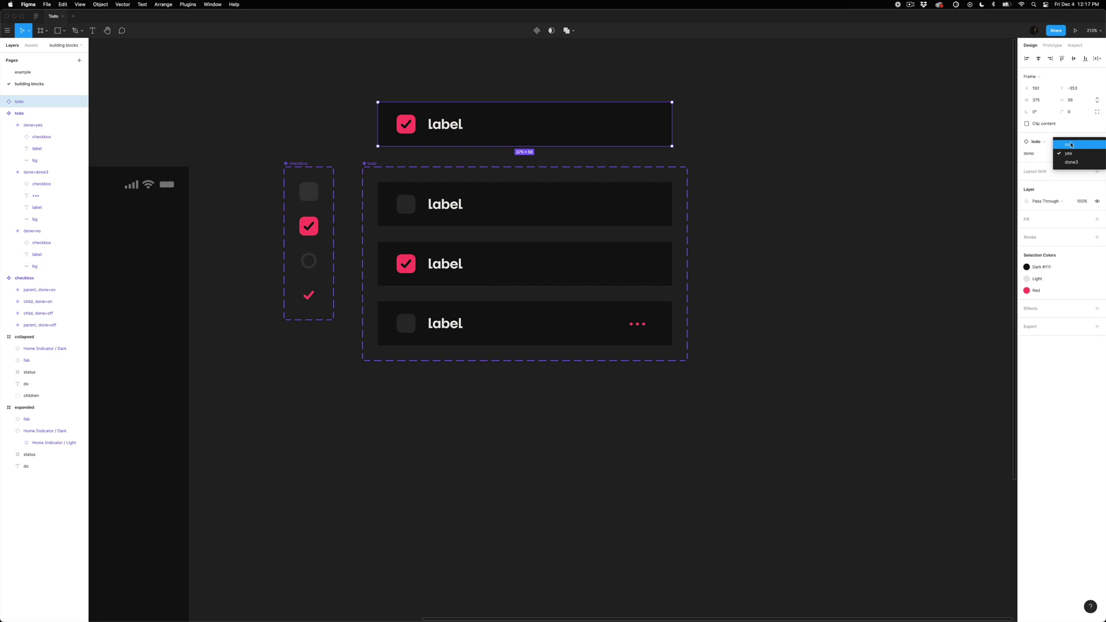
left_click(549, 321)
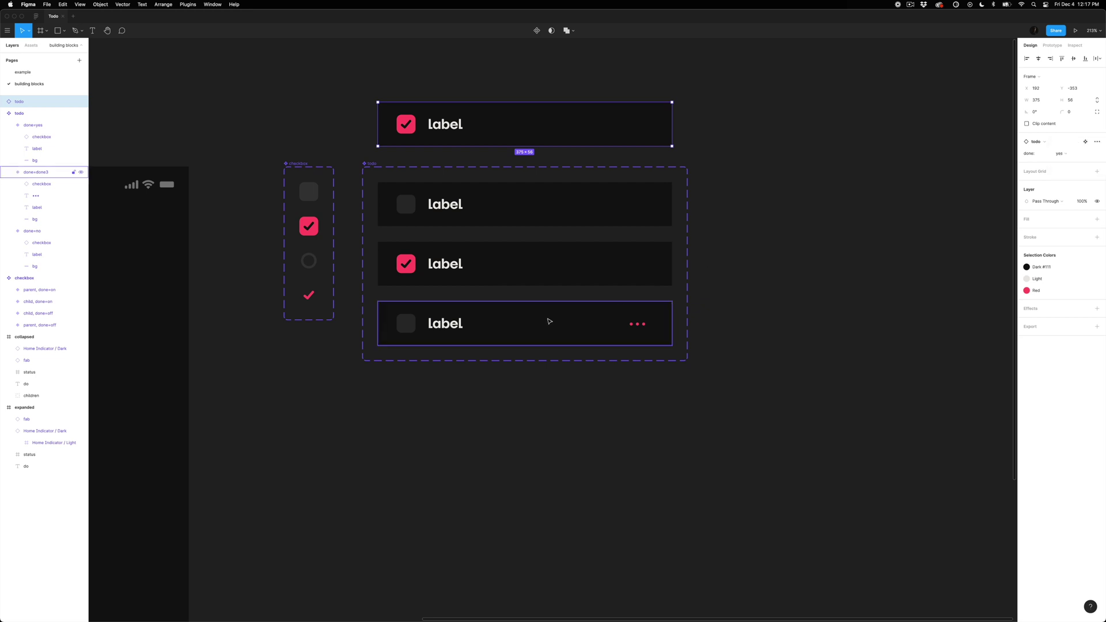
Step: Check the done values offered for the todo variant with the ••• text
left_click(549, 321)
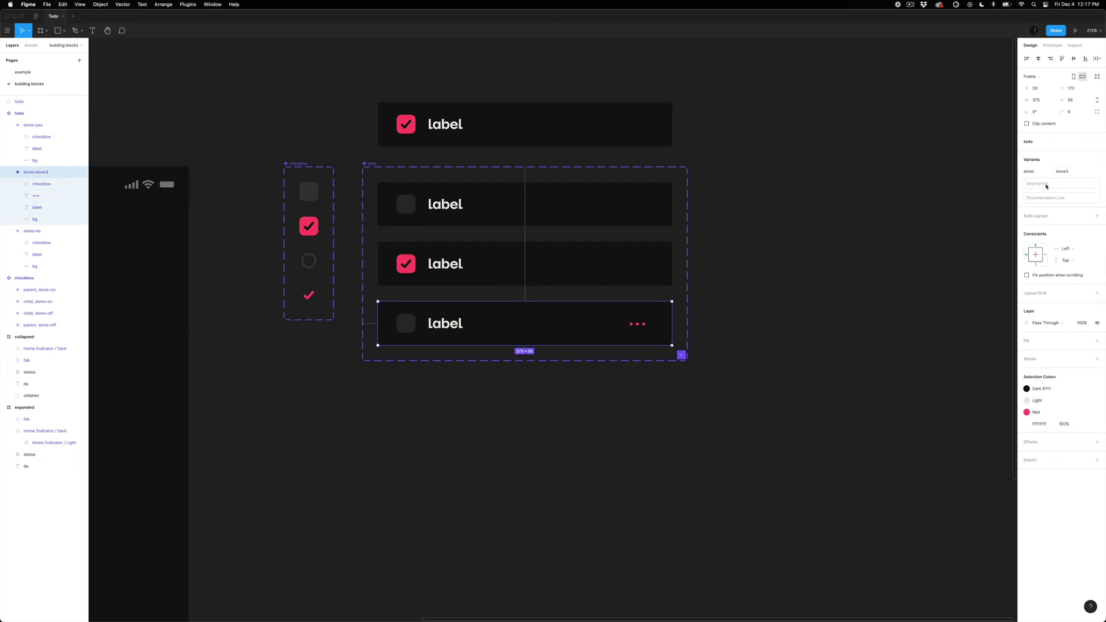
left_click(1075, 173)
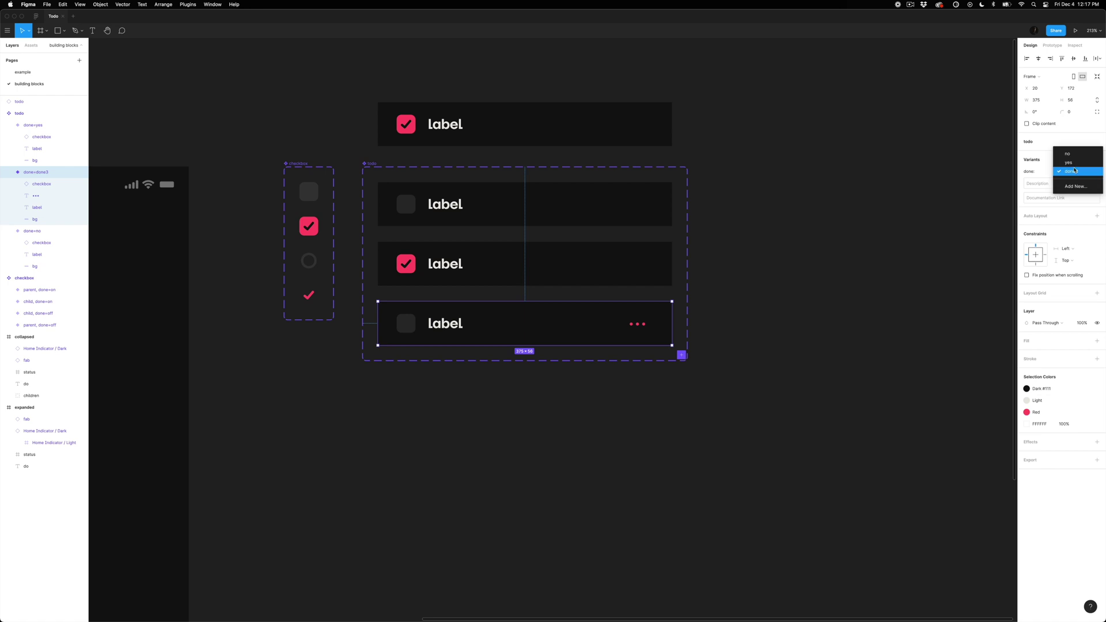
left_click(787, 244)
left_click(516, 374)
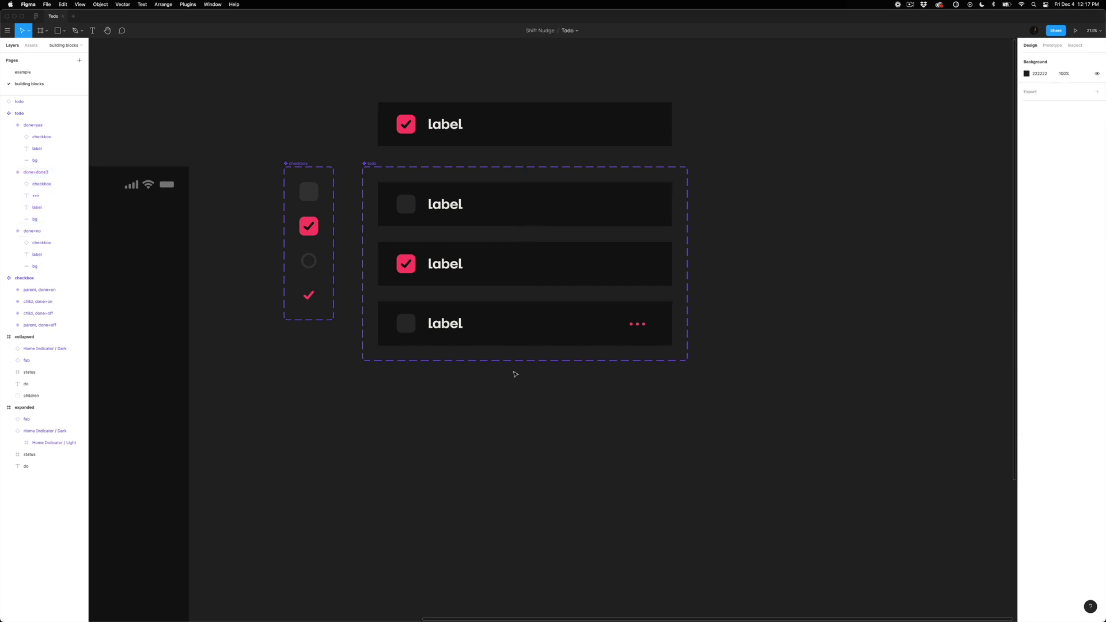
Step: Review how the example page's todo set is organized by type, done and more, and return to the building blocks page
scroll(516, 375, "left", 3)
left_click(536, 333)
scroll(482, 341, "right", 2)
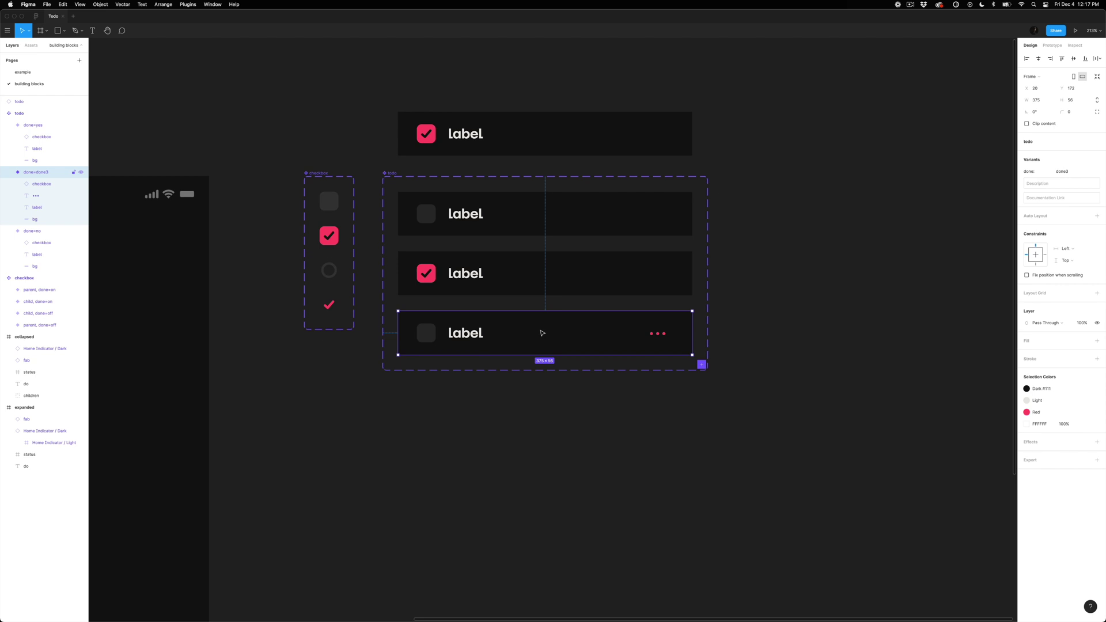
left_click(23, 72)
scroll(436, 431, "down", 2)
scroll(436, 431, "right", 6)
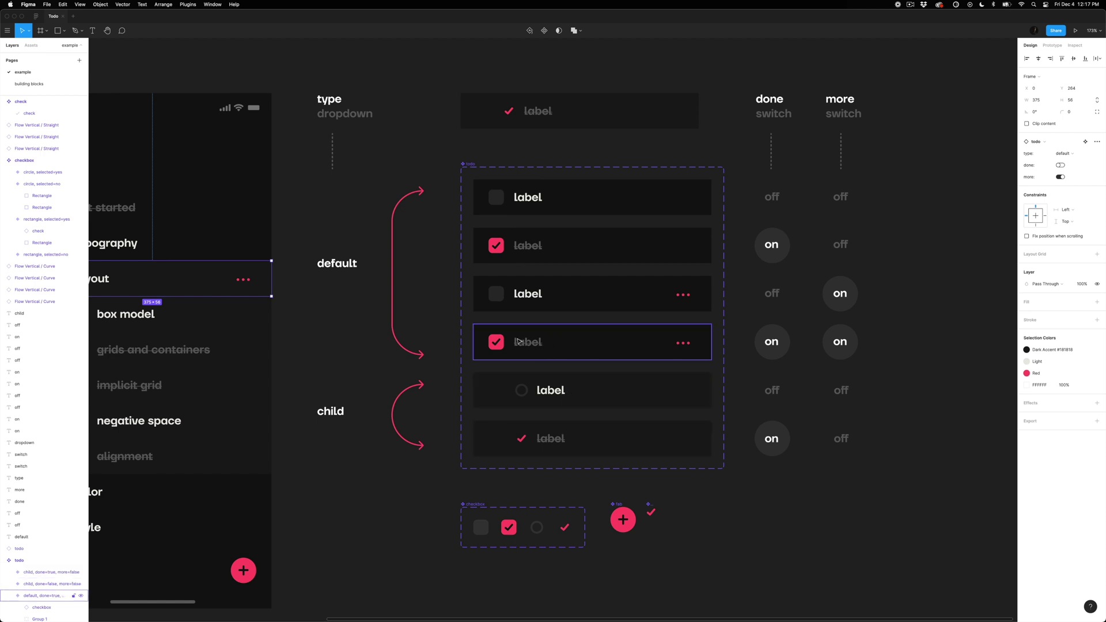
left_click(29, 84)
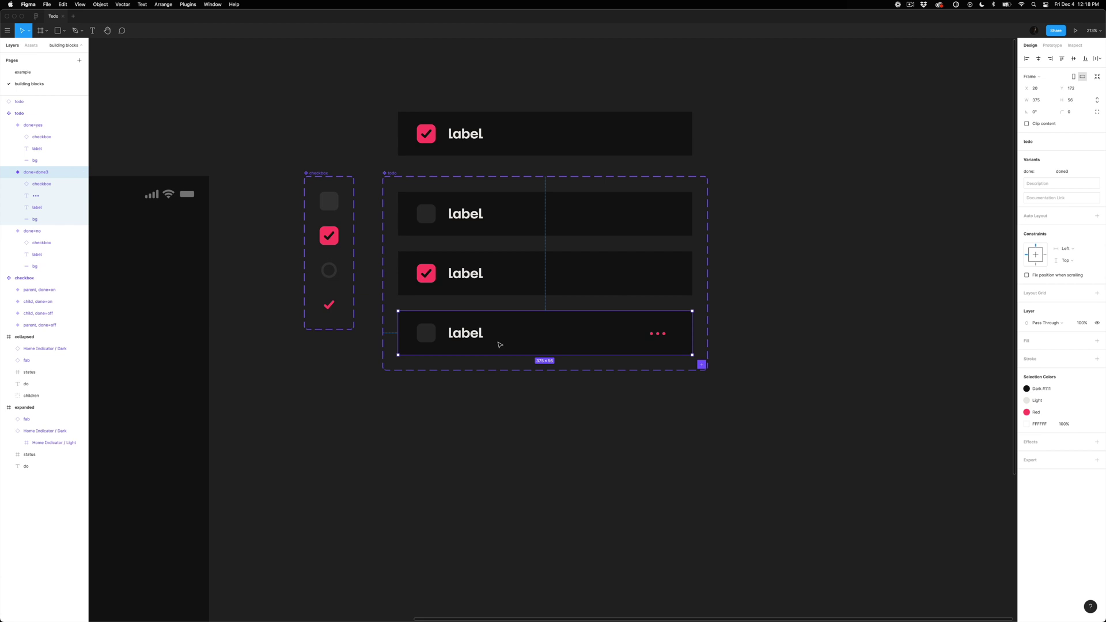
Step: Duplicate the unchecked ••• todo variant and turn on done for the copy's checkbox
key("super+d")
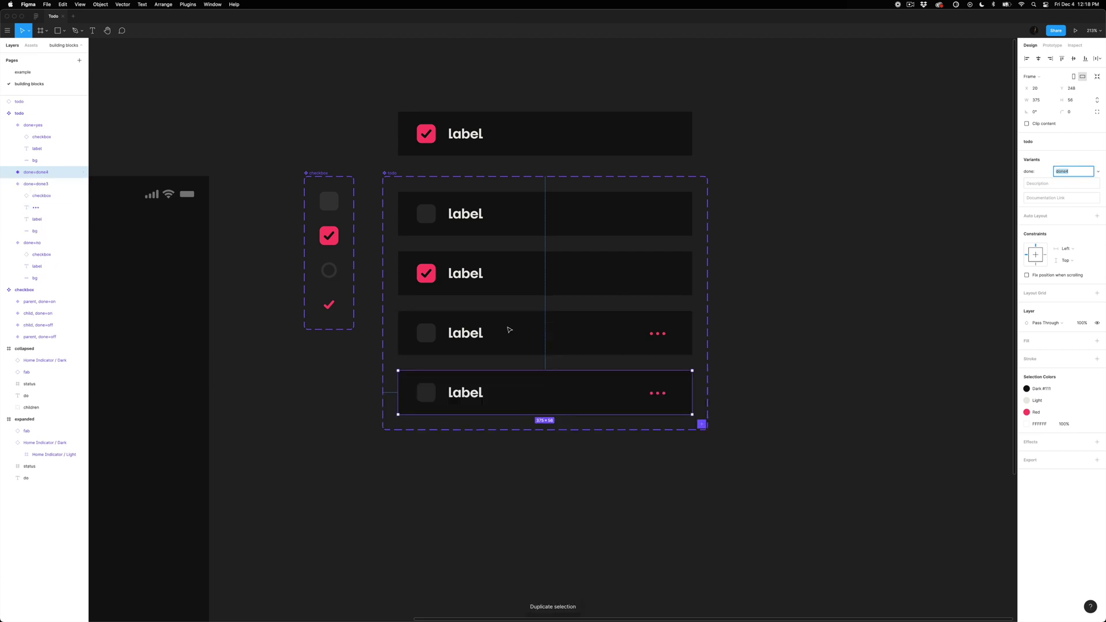
left_click(425, 392)
left_click(1060, 165)
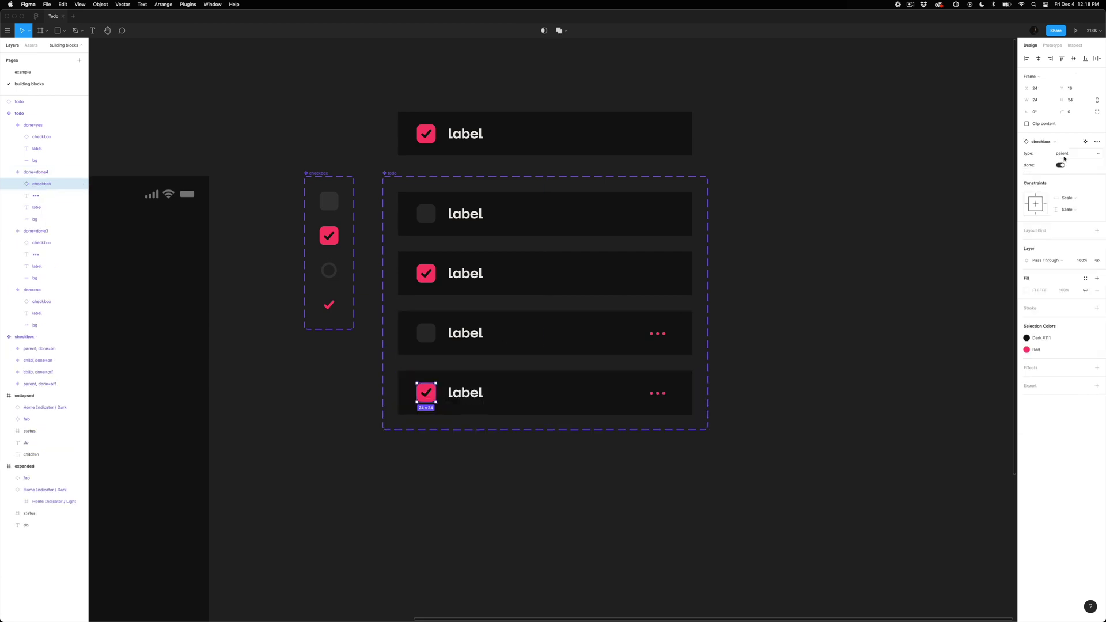
Step: Apply the Medium Grey AA Large color style and strikethrough to the labels of both checked todo variants
left_click(467, 274)
left_click(467, 394, "shift")
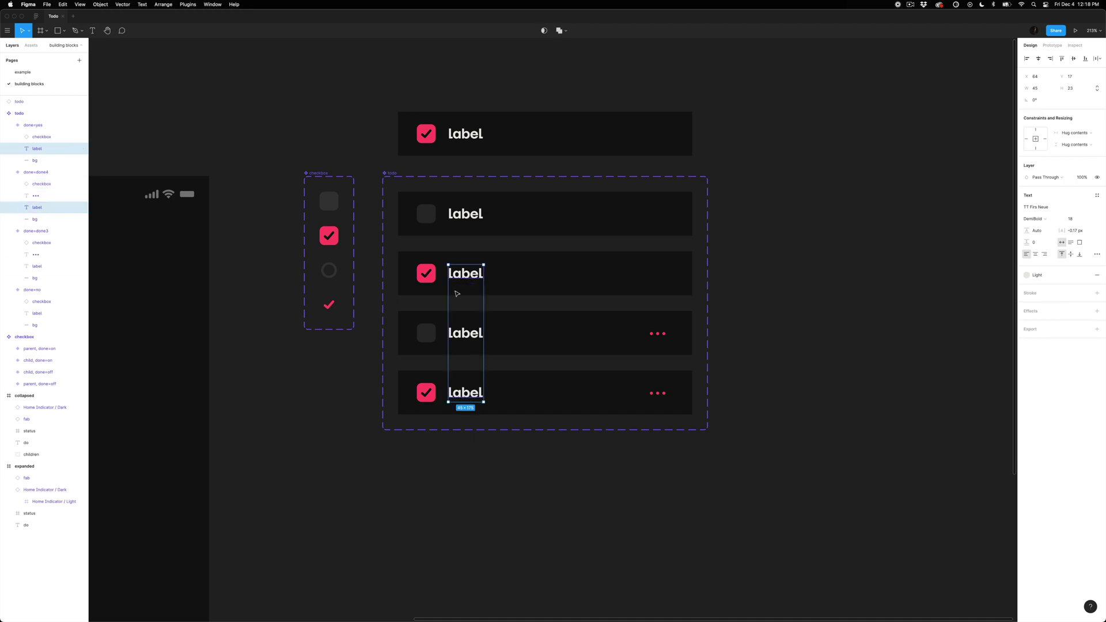
left_click(1043, 274)
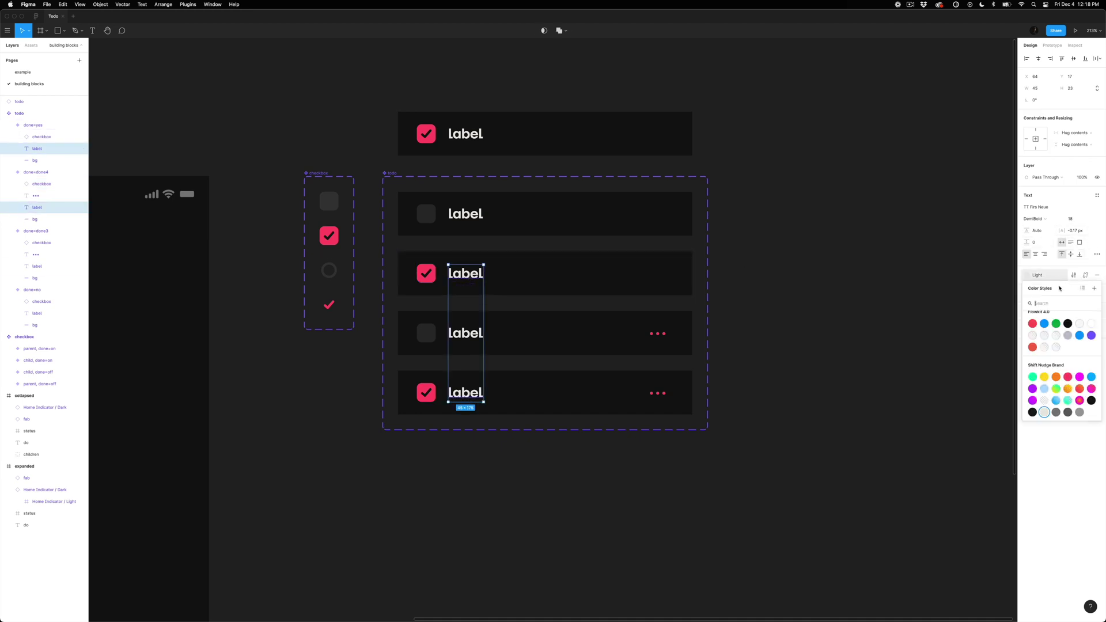
left_click(1069, 410)
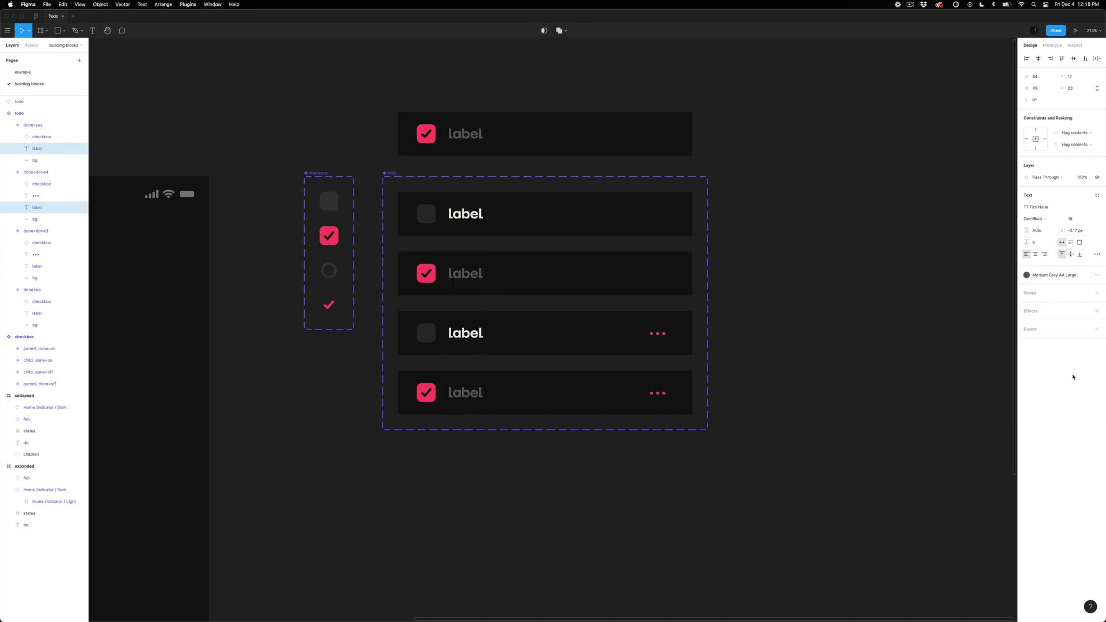
left_click(1096, 254)
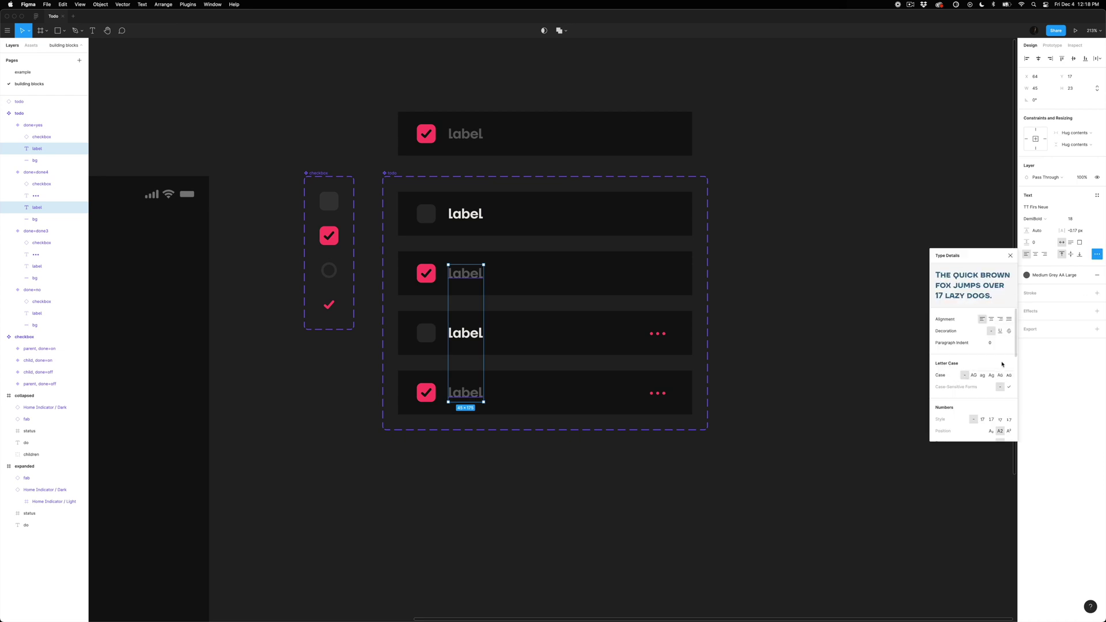
left_click(1008, 331)
left_click(827, 240)
Step: Duplicate the unchecked todo variant with the ••• text inside the todo component set
scroll(826, 241, "up", 3)
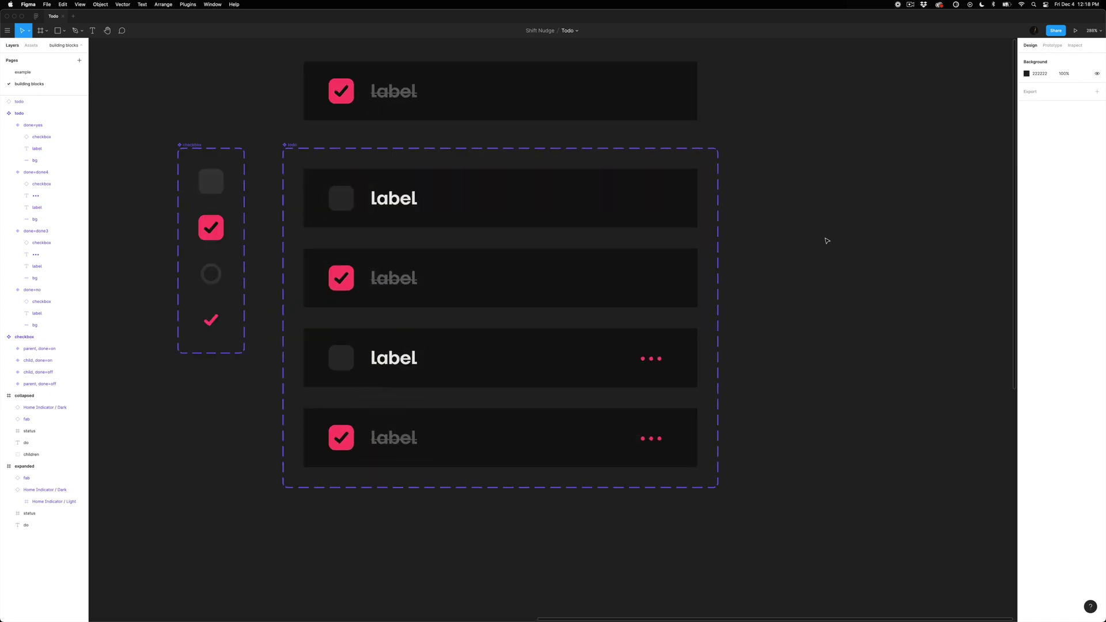
scroll(827, 241, "down", 3)
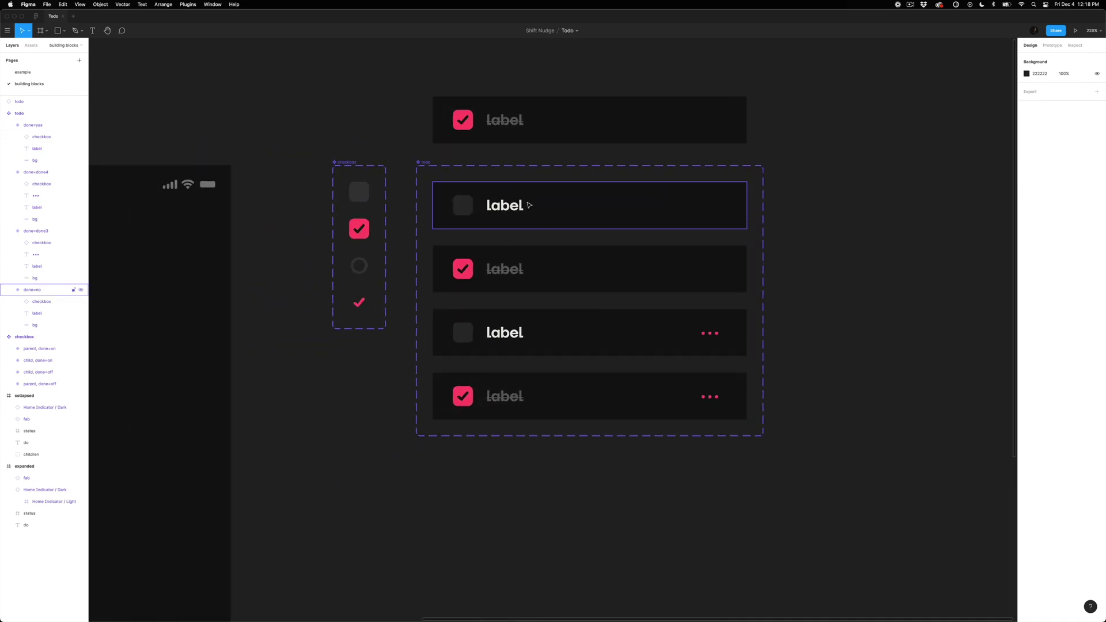
left_click(529, 205)
left_click(482, 462)
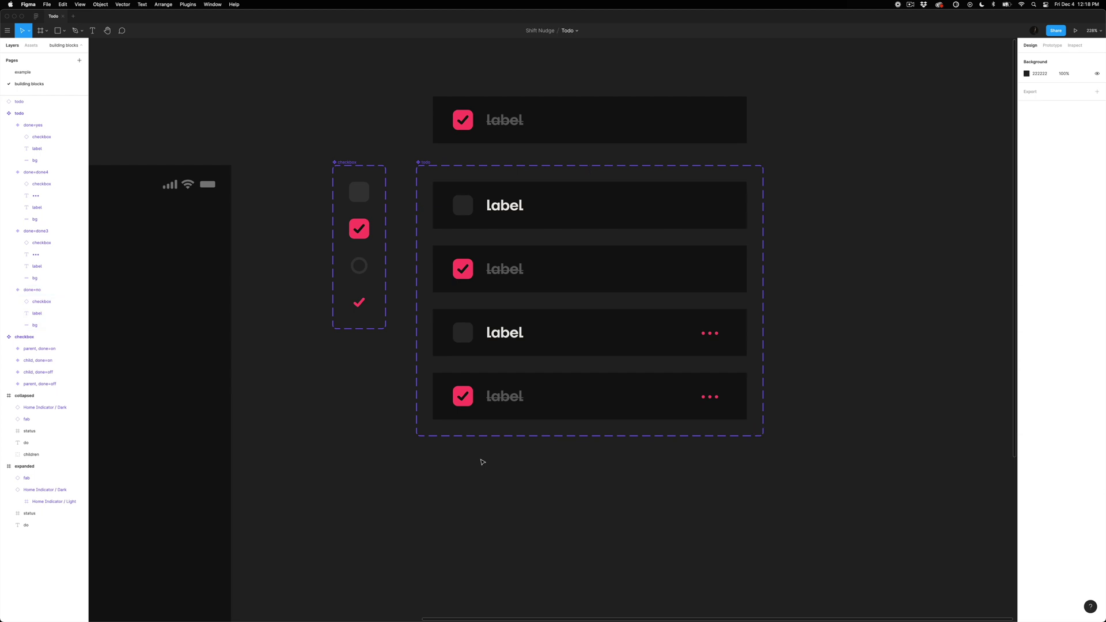
scroll(482, 461, "down", 2)
left_click(554, 300)
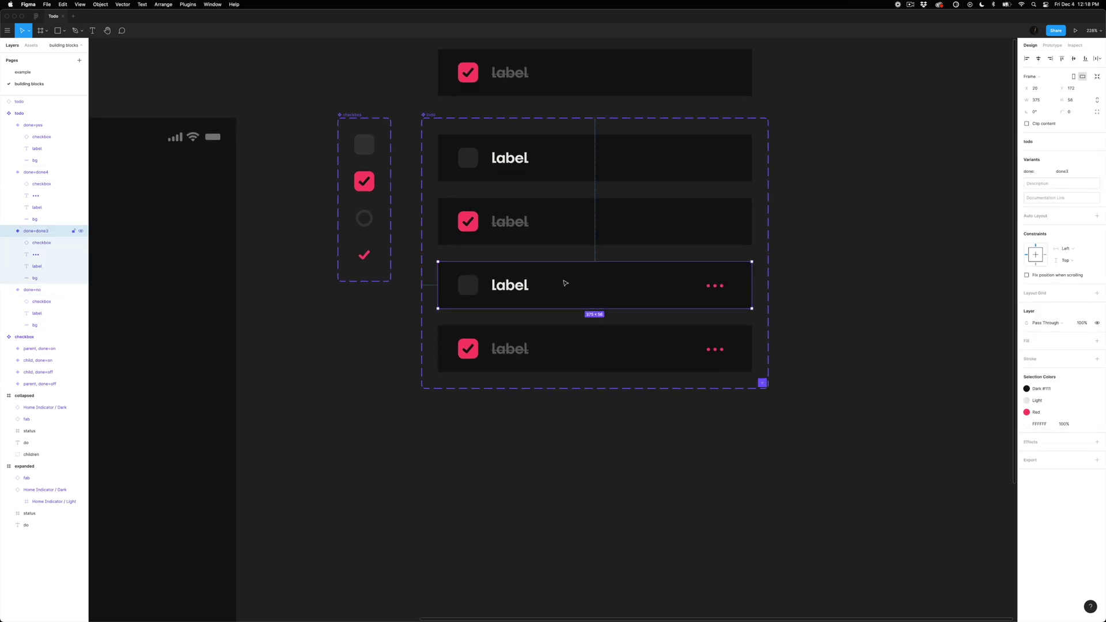
key("super+d")
scroll(439, 370, "down", 2)
scroll(439, 370, "left", 2)
Step: Indent the new variant's checkbox and label to X 64 and X 104, aligning the checkbox with the labels above
left_click(539, 377)
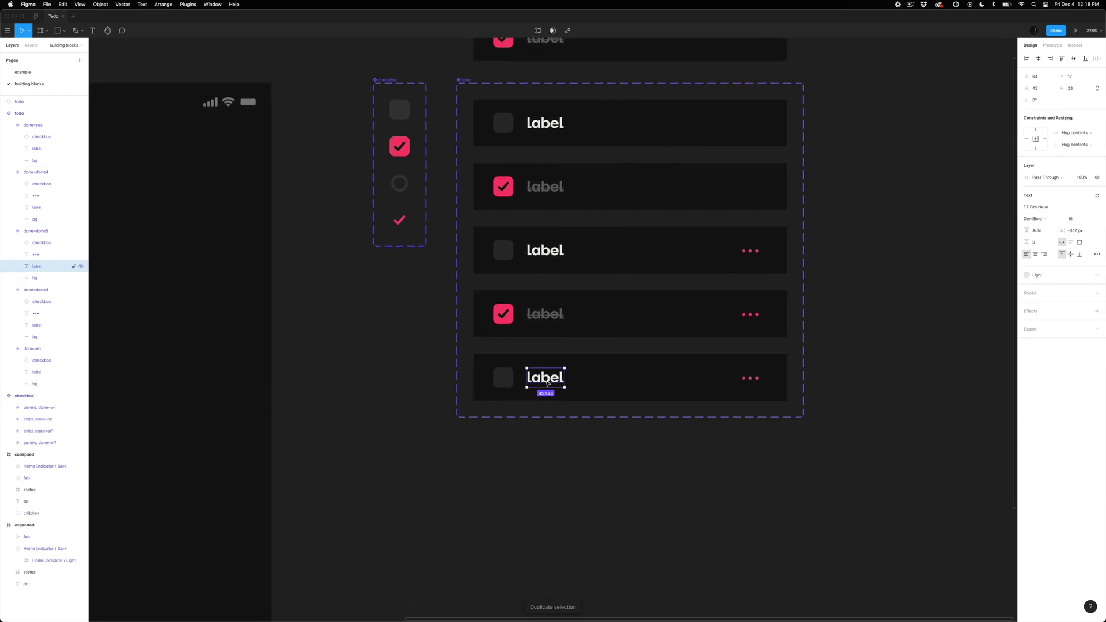
left_click(505, 378, "shift")
left_click_drag(502, 379, 535, 386)
left_click_drag(531, 204, 521, 415)
left_click(544, 314)
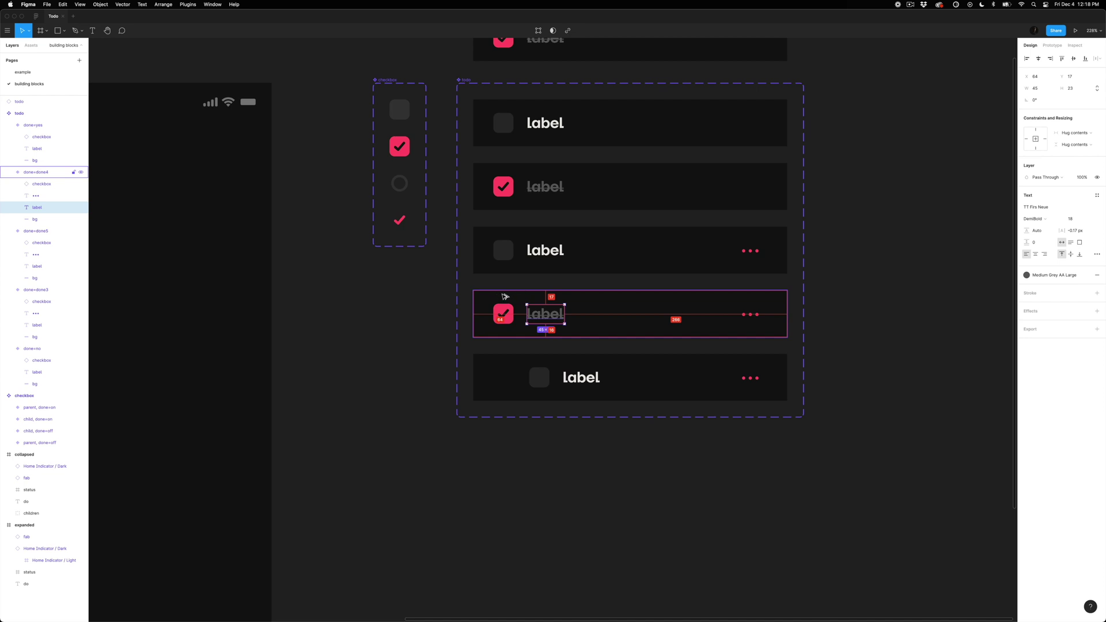
left_click(541, 385)
left_click_drag(541, 385, 575, 377)
key("Left")
key("Left")
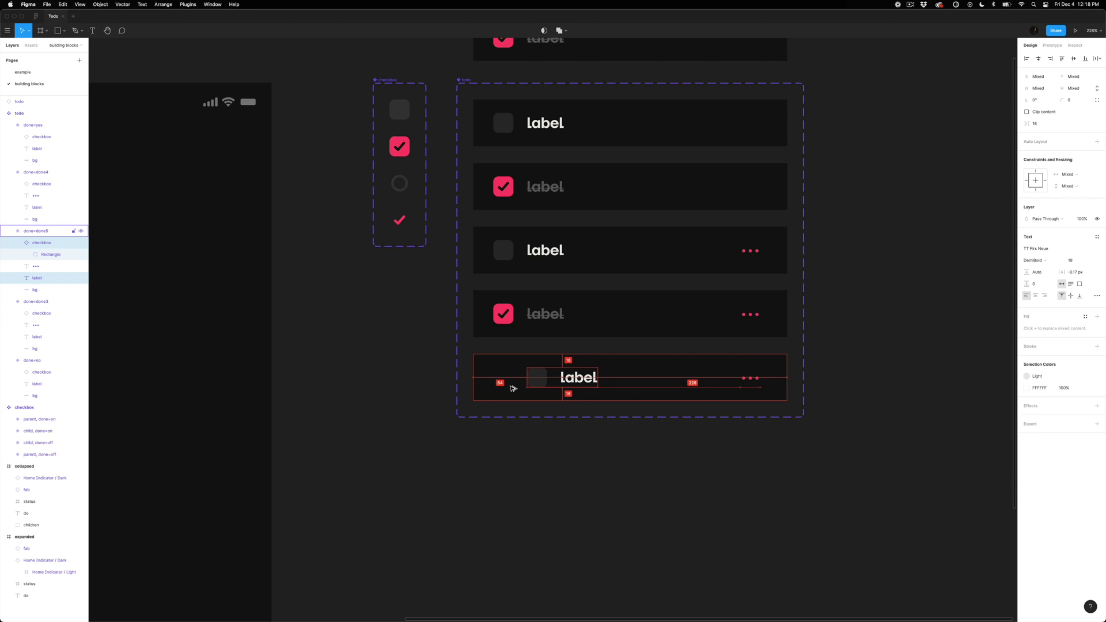
left_click(521, 435)
Step: Set the indented checkbox's type to child and delete the ••• text from that variant
left_click(568, 390)
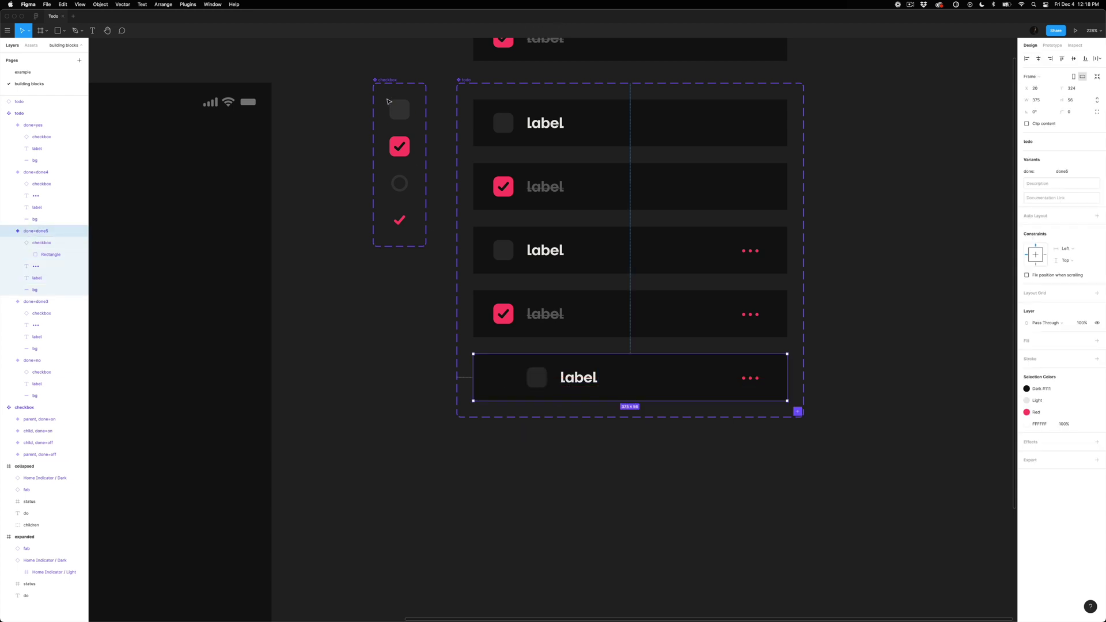
double_click(580, 385)
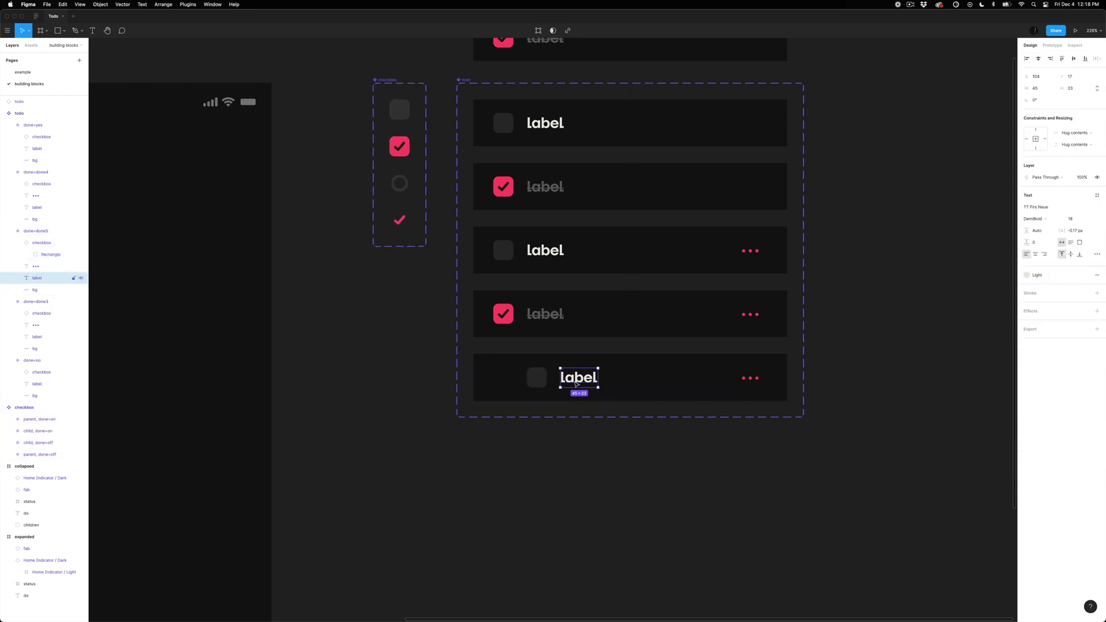
left_click(544, 379)
left_click(576, 379)
left_click(536, 377)
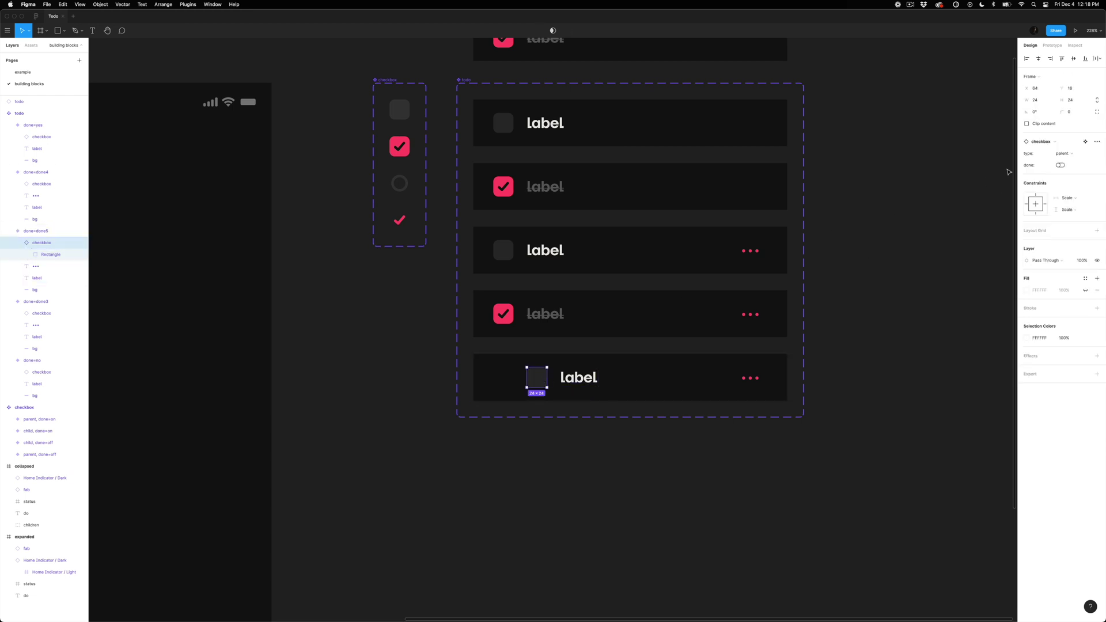
left_click(1072, 154)
left_click(1071, 162)
left_click(750, 377)
key("Delete")
Step: Duplicate the child todo variant and turn on done for the copy's checkbox
left_click(608, 377)
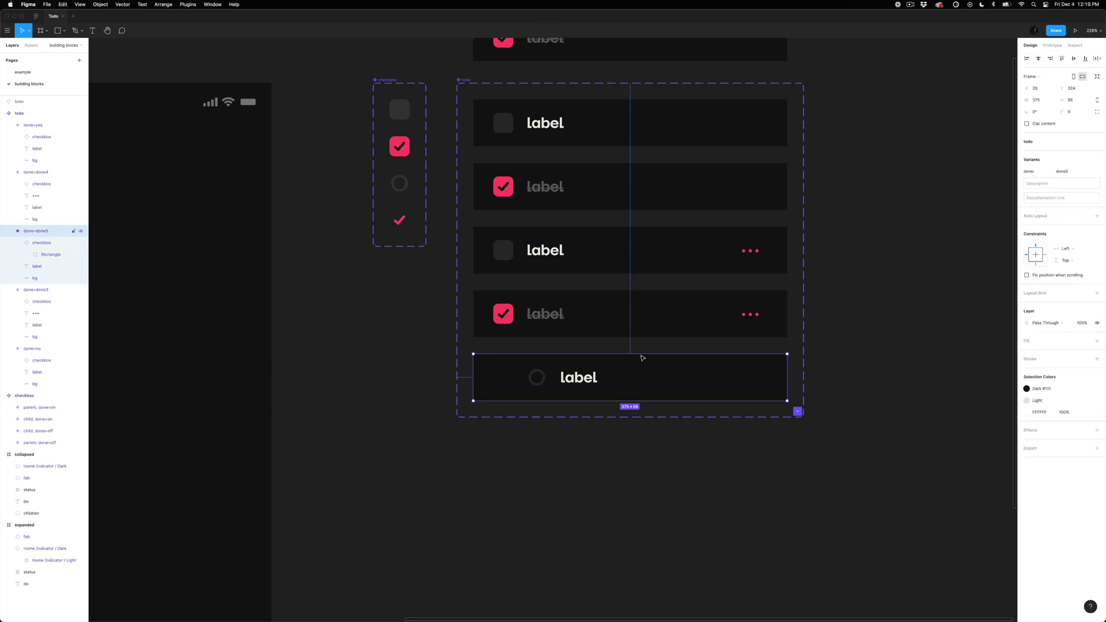
left_click_drag(638, 378, 611, 374)
key("super+d")
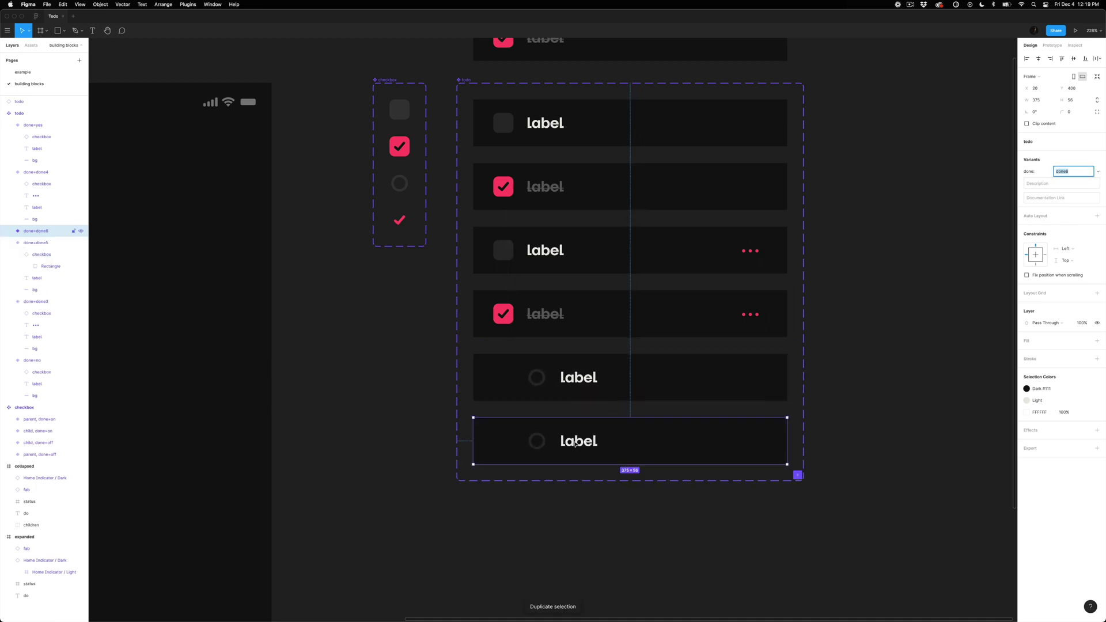
left_click(536, 443)
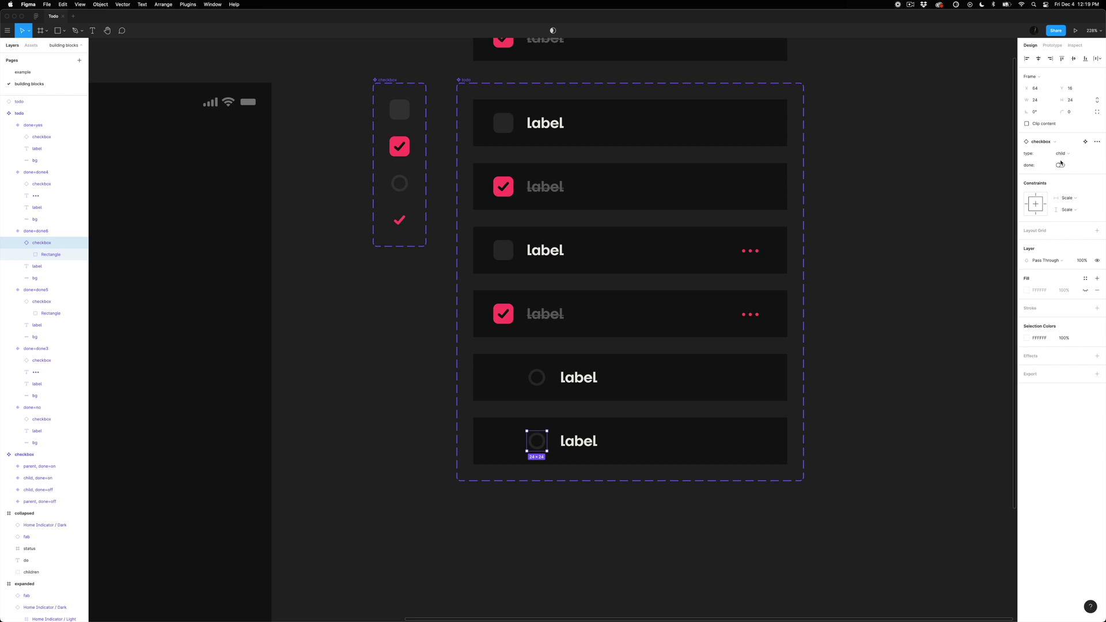
left_click(1060, 165)
Step: Copy the grey strikethrough styling of the checked ••• variant's label onto the checked child variant's label
left_click(554, 320)
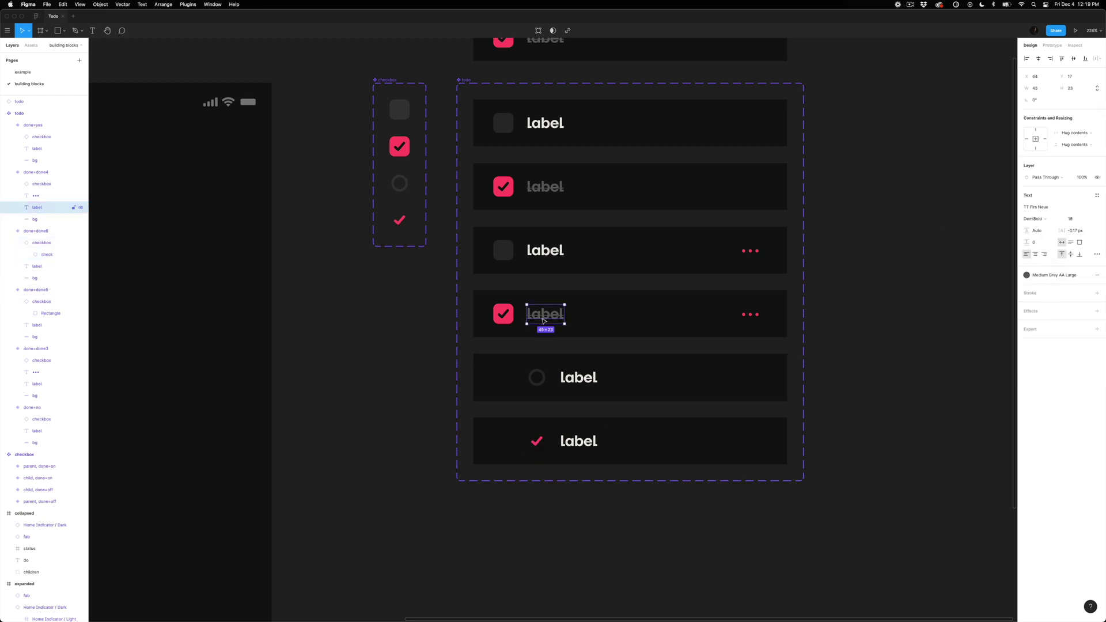
left_click(578, 440)
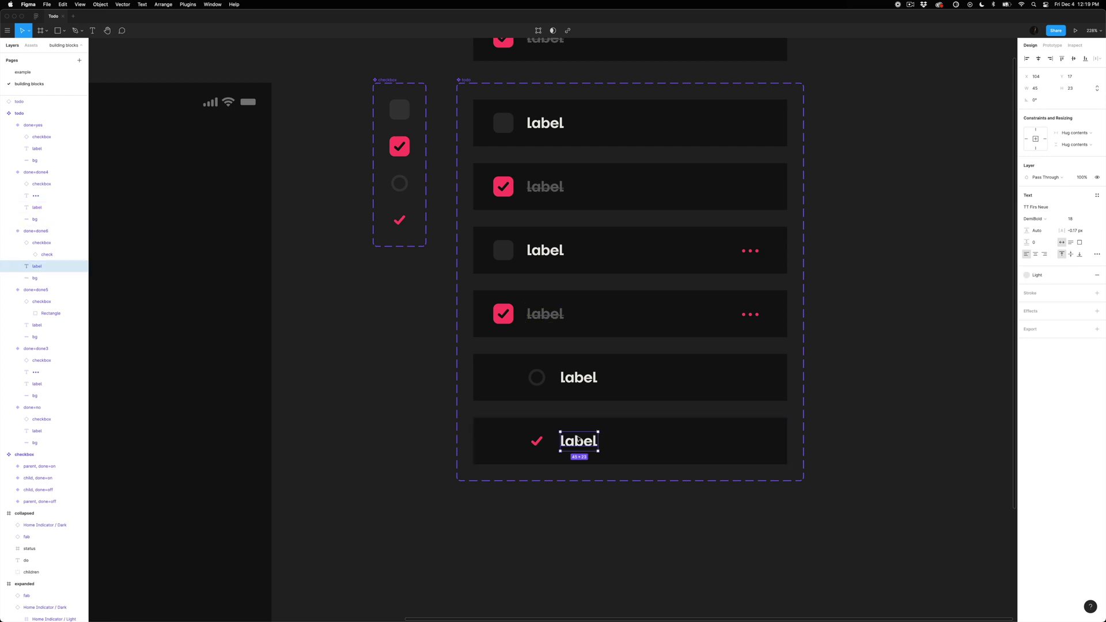
left_click(609, 503)
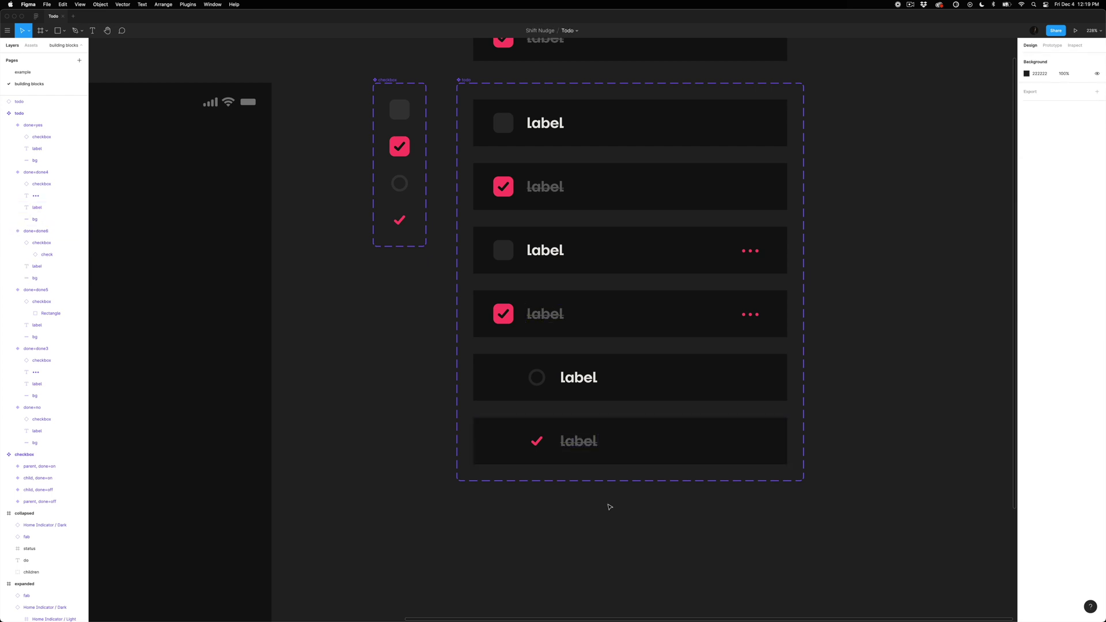
Step: Review the first todo variant's done options and test different done values on the instance above the set
scroll(598, 501, "down", 3)
scroll(548, 531, "down", 2)
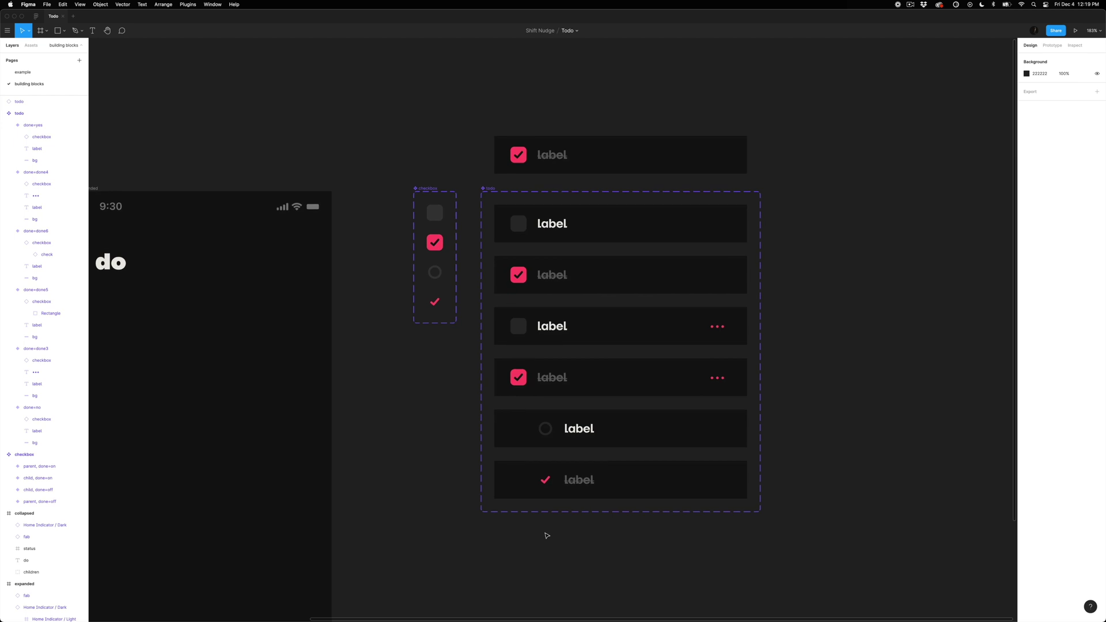
left_click(564, 193)
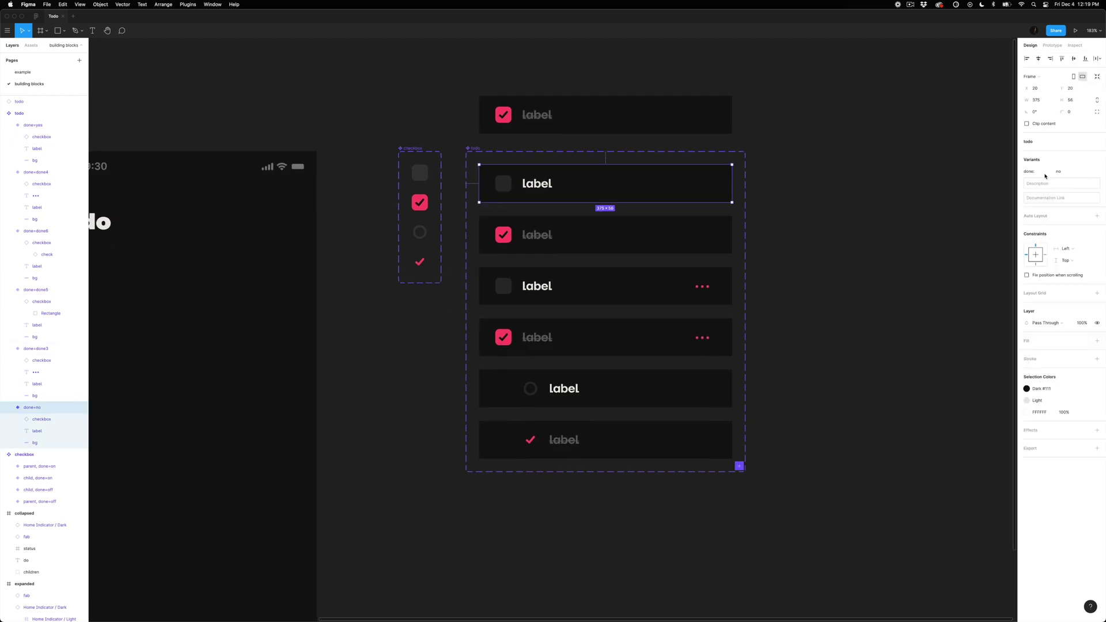
left_click(1063, 172)
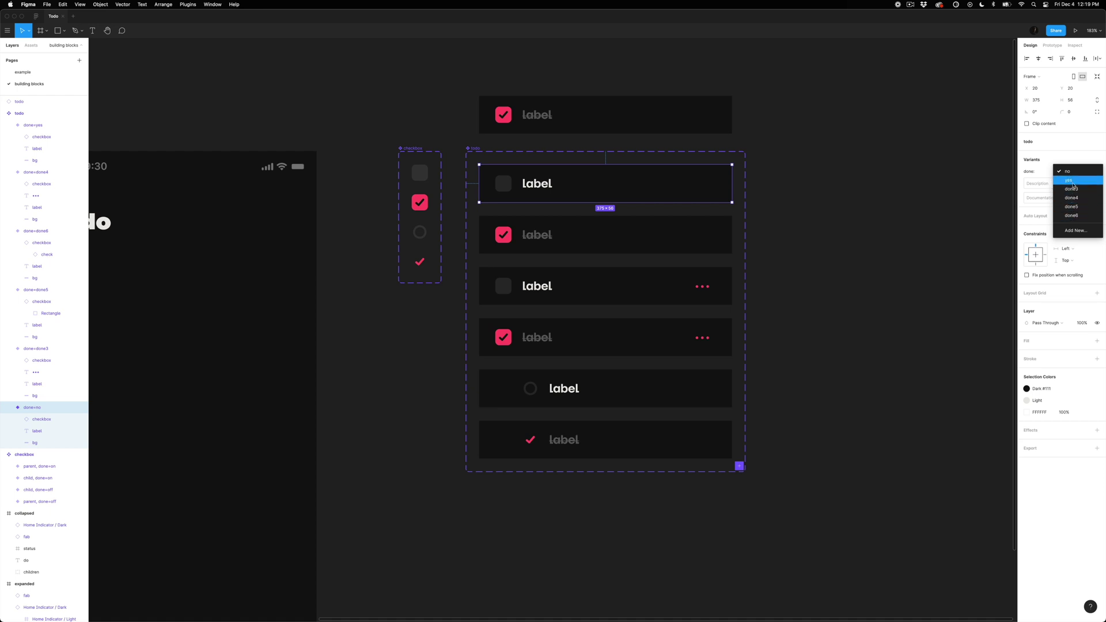
scroll(902, 235, "right", 2)
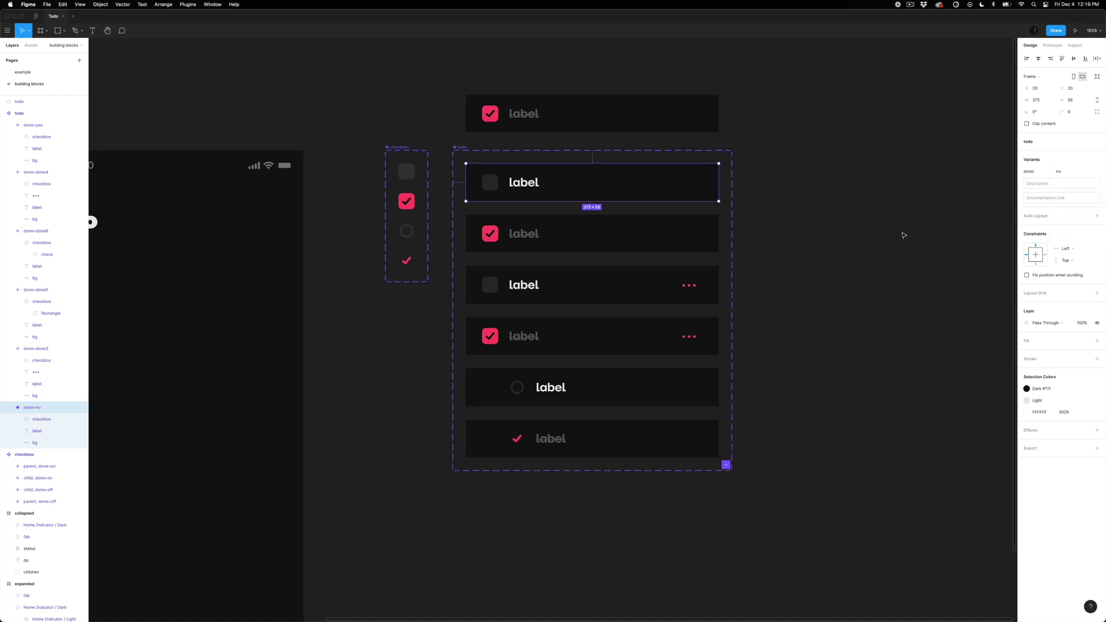
scroll(902, 235, "right", 2)
left_click(589, 111)
left_click(1061, 153)
left_click(1071, 162)
left_click(1065, 153)
left_click(1071, 171)
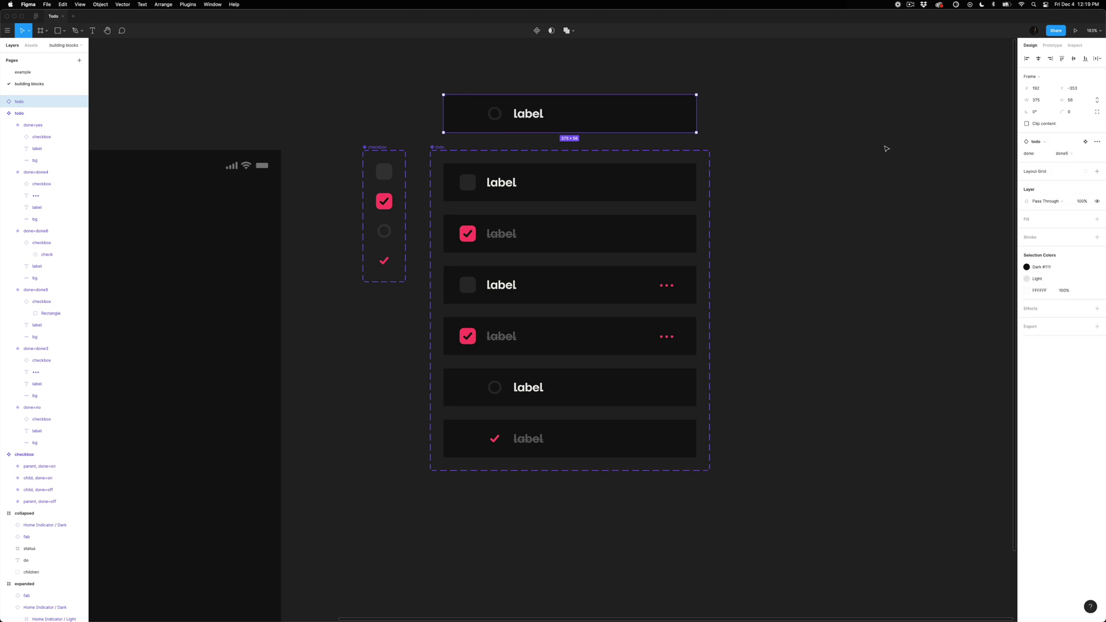
left_click(886, 149)
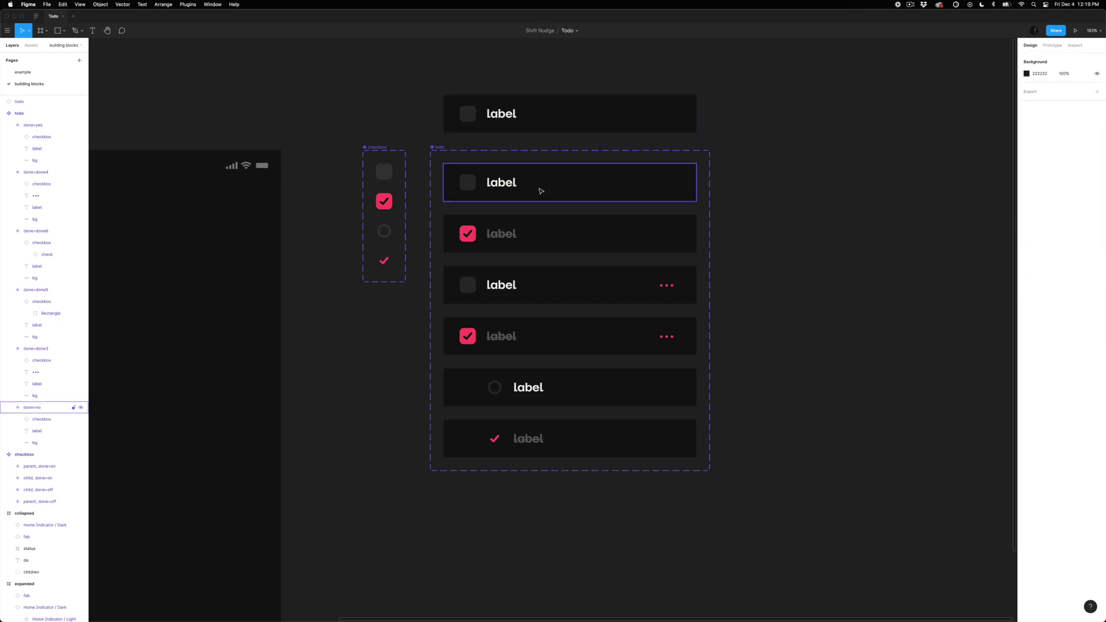
Step: Add a new variant property named type to the todo component set
left_click(540, 190)
left_click(550, 227, "shift")
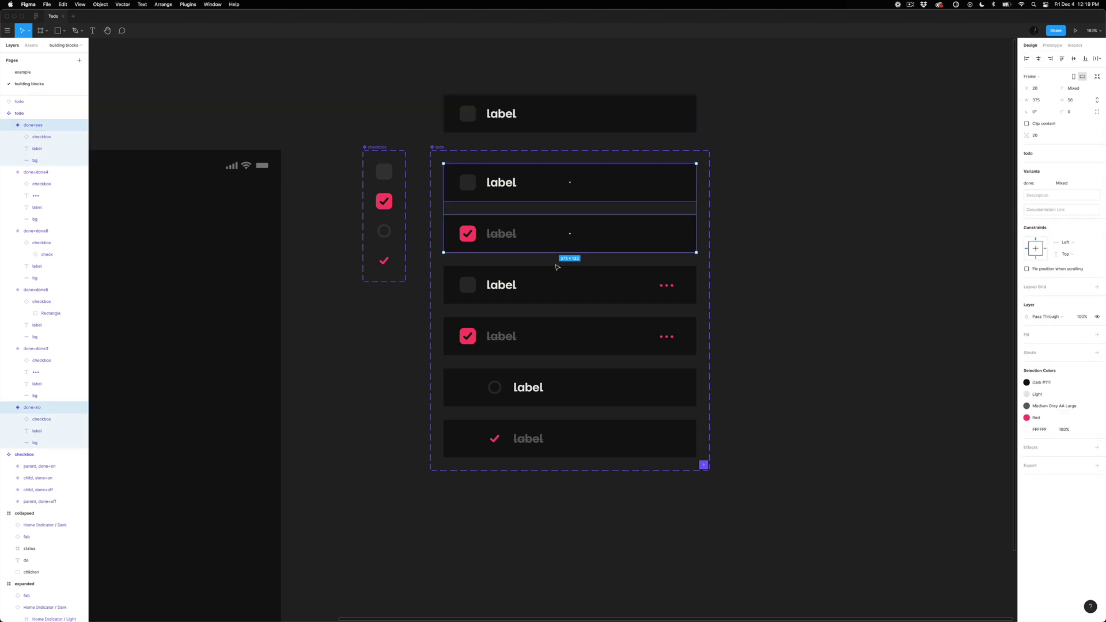
left_click(556, 284, "shift")
left_click(557, 335, "shift")
left_click(556, 387, "shift")
left_click(556, 427, "shift")
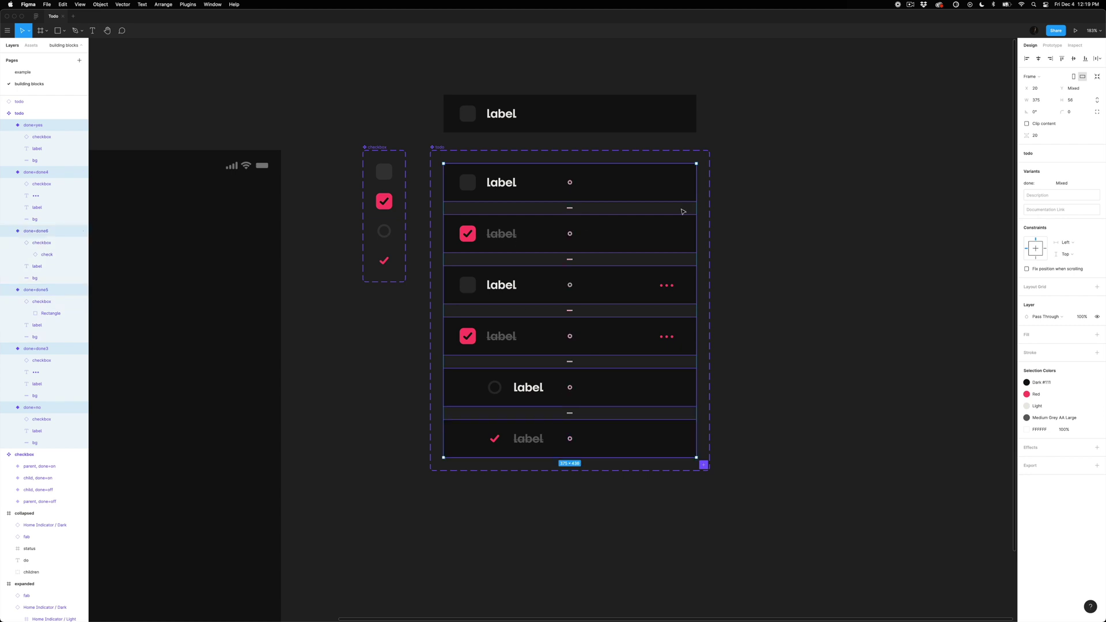
left_click(438, 148)
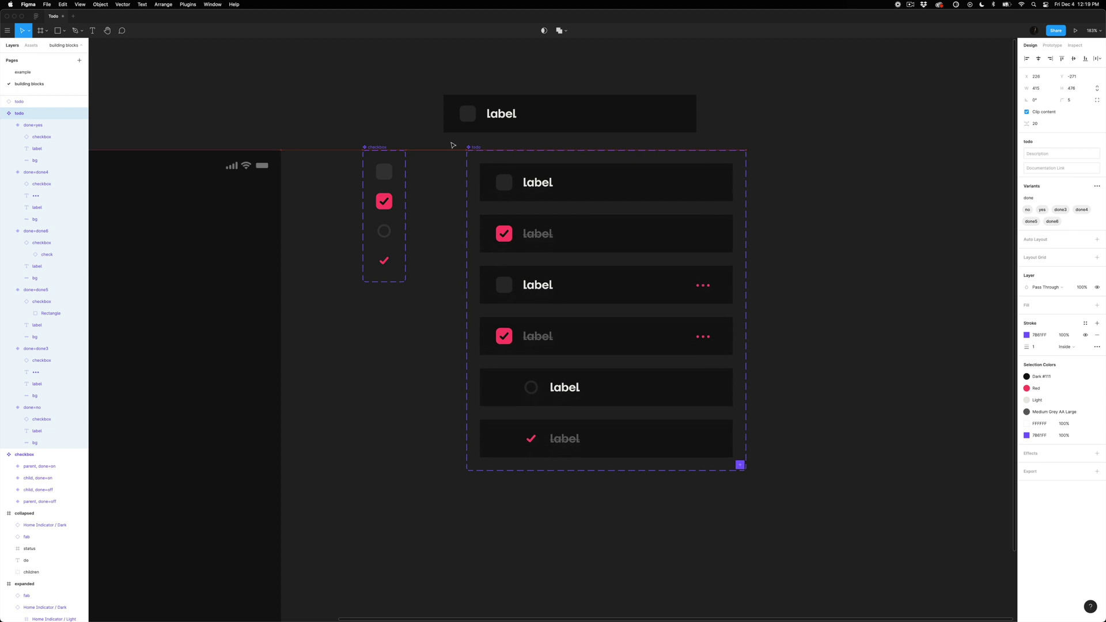
left_click(1097, 186)
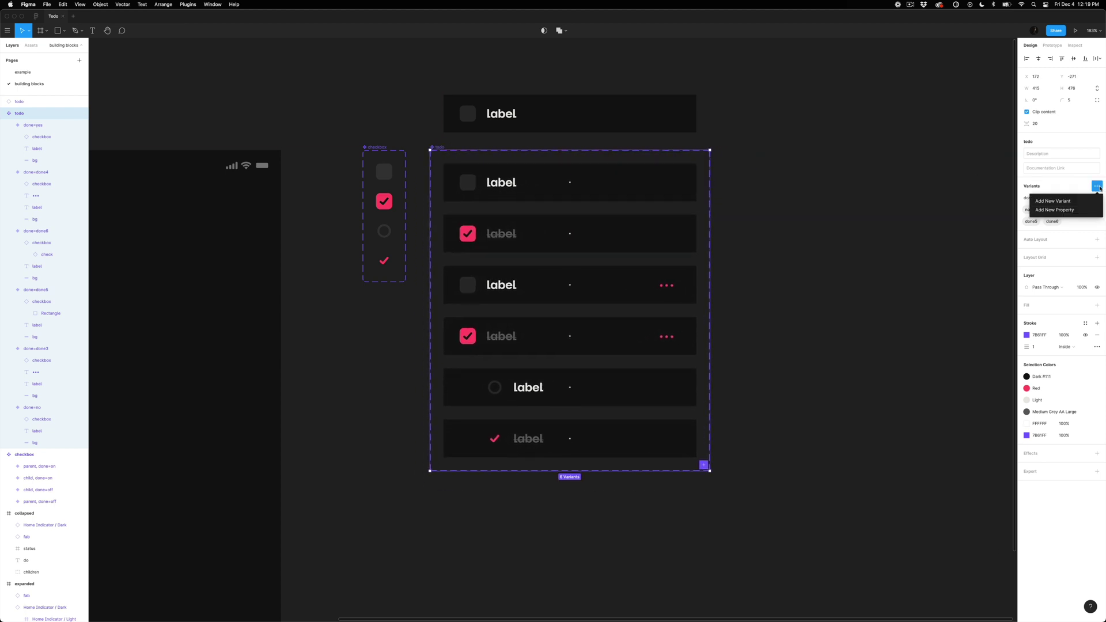
left_click(1060, 211)
type("type")
key("Return")
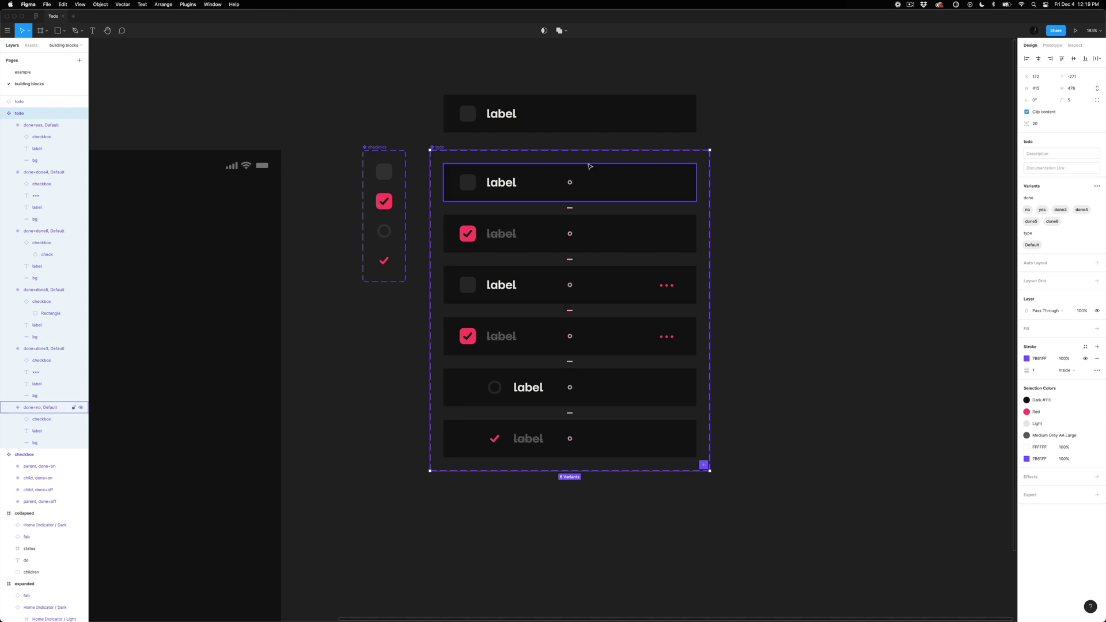
Step: Examine the done and type values of each todo variant in turn
left_click(550, 179)
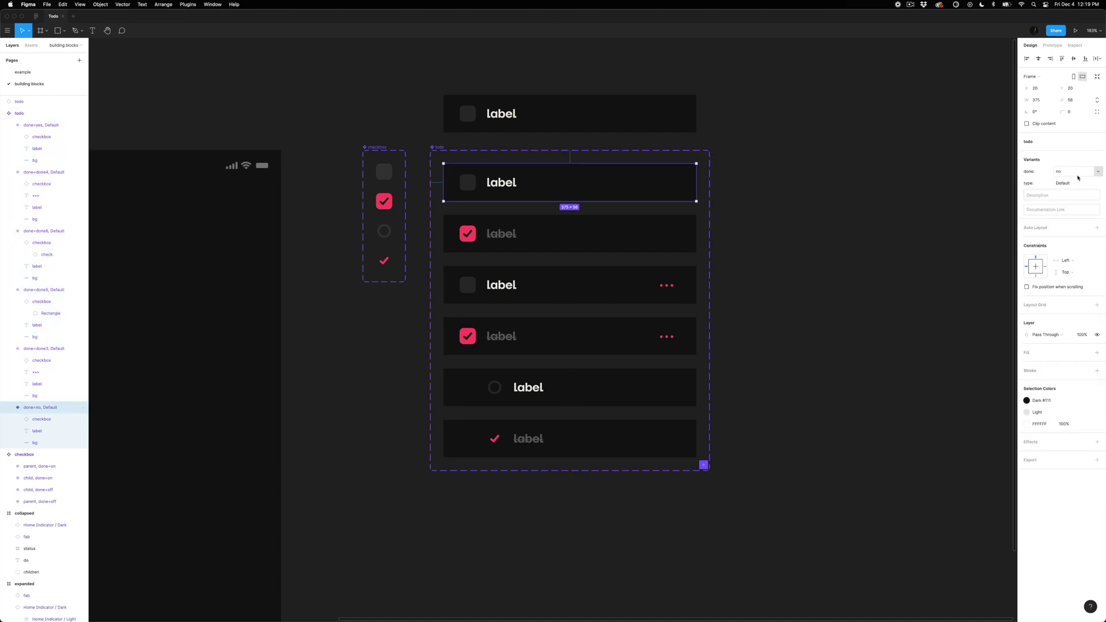
left_click(625, 243)
left_click(616, 282)
left_click(607, 342)
left_click(600, 387)
left_click(588, 449)
left_click(590, 398)
left_click(589, 339)
left_click(586, 259)
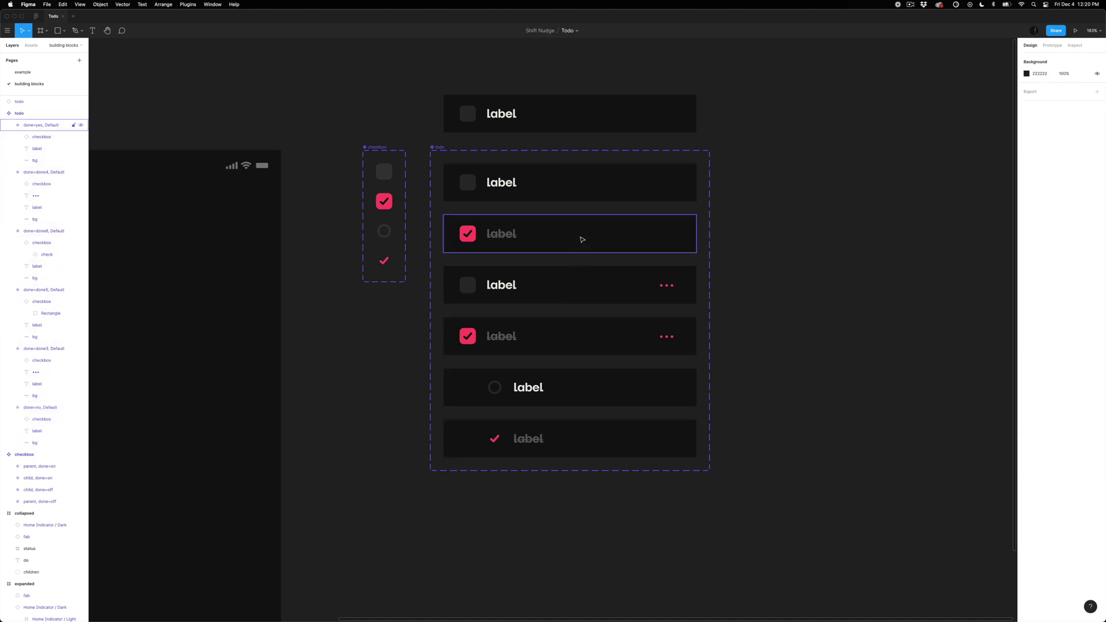
Step: Set done to off for the unchecked ••• and child todo variants
left_click(576, 285)
left_click(572, 382, "shift")
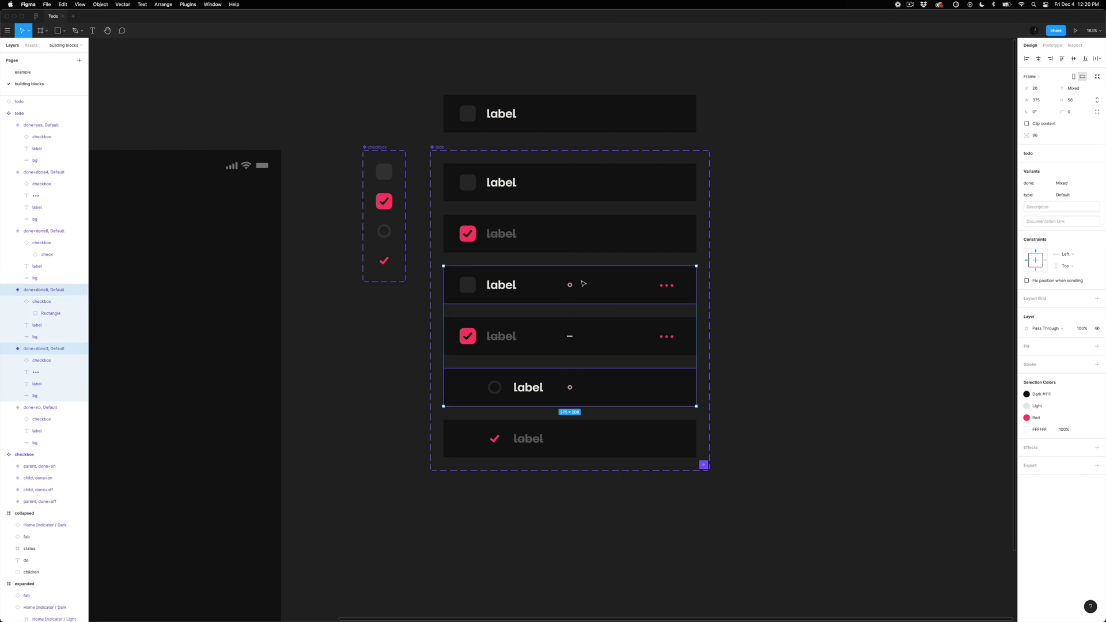
left_click(1064, 182)
type("off")
key("Return")
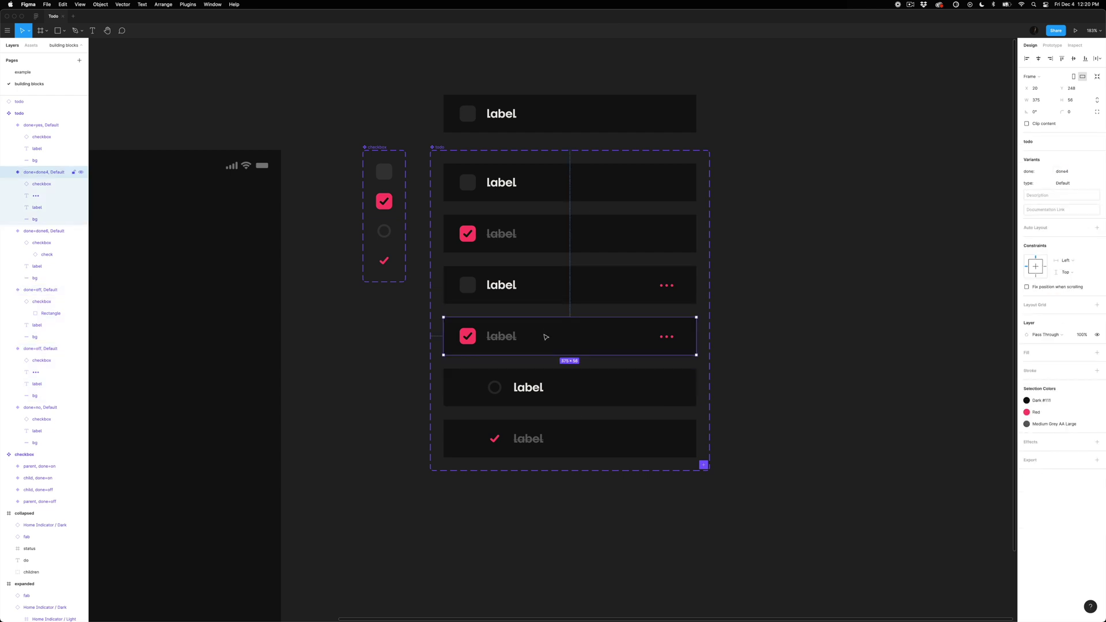
Step: Set done to on for the checked ••• and child todo variants and review the instance's done options
left_click(568, 443, "shift")
left_click(1073, 182)
type("on")
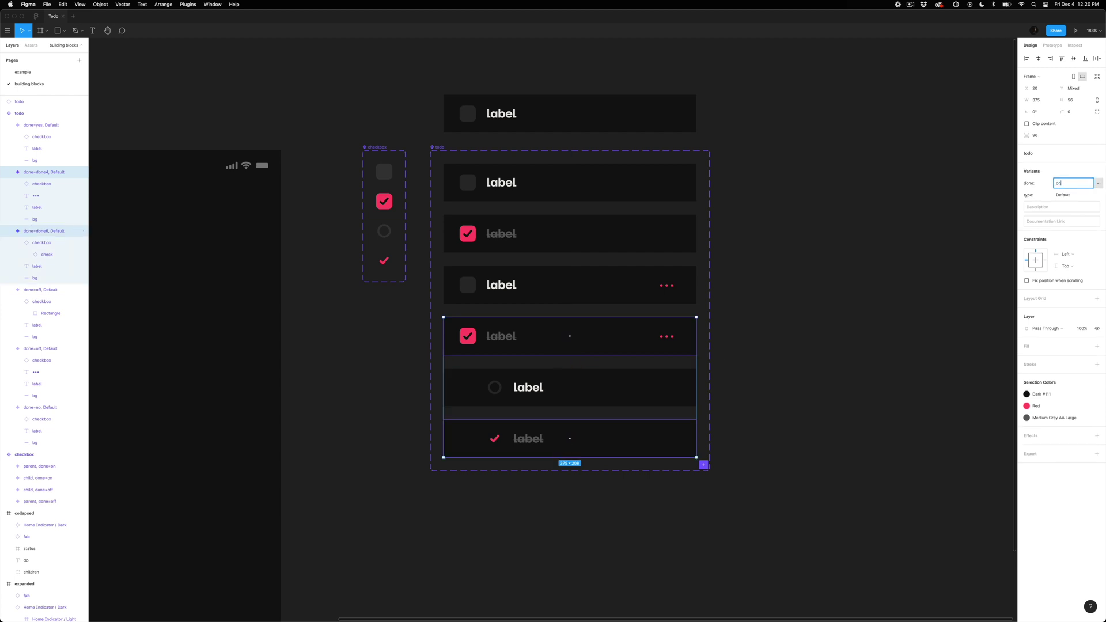
left_click(660, 112)
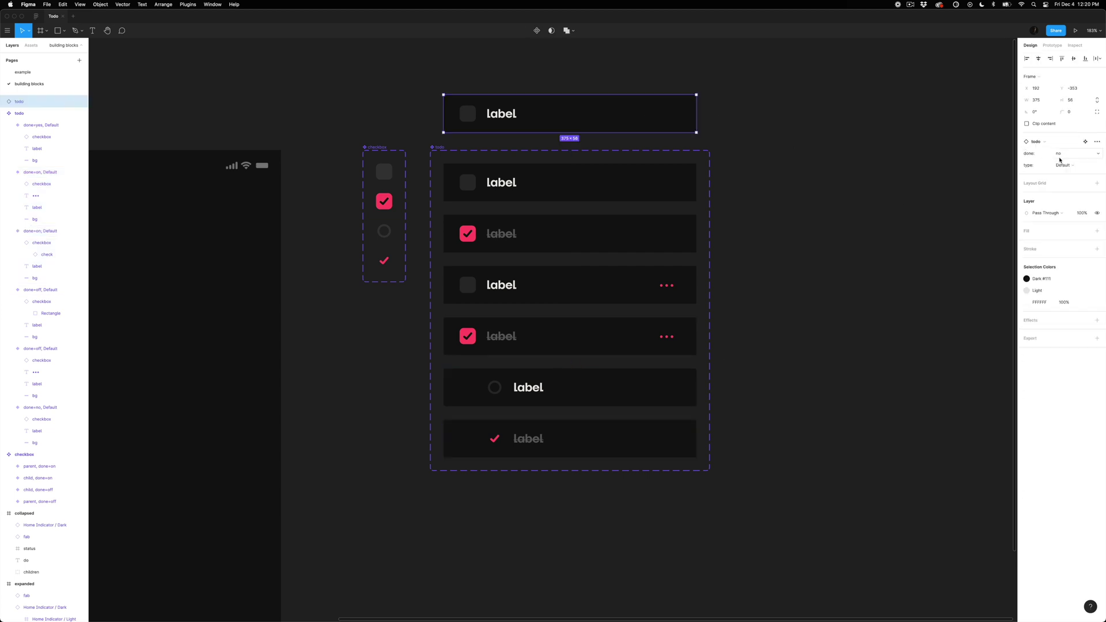
left_click(1059, 156)
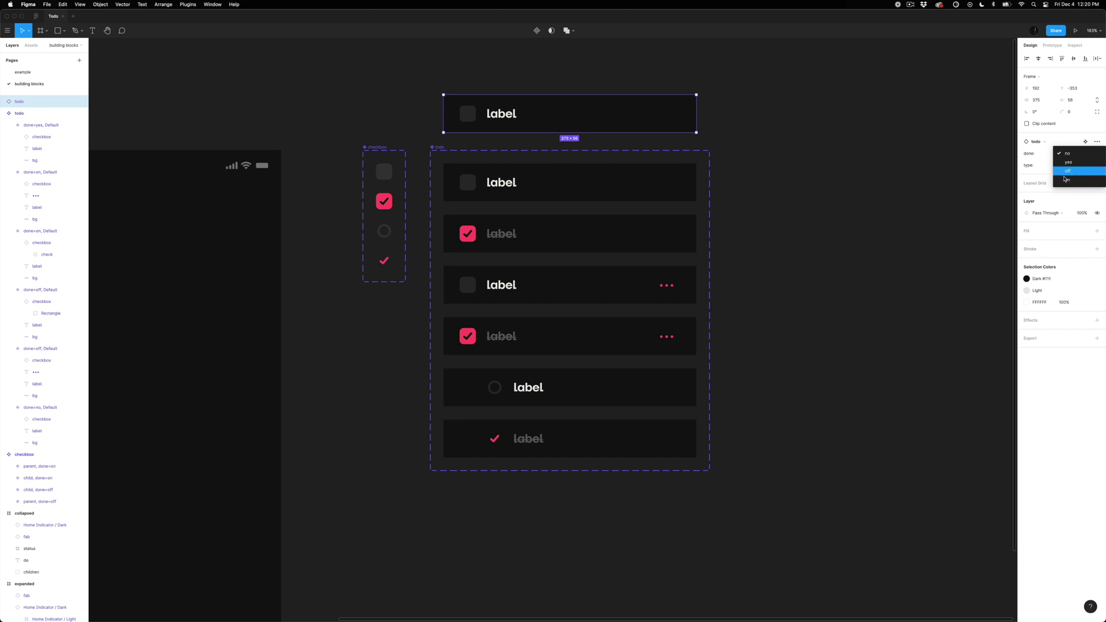
left_click(761, 162)
Step: Set done to no for all three unchecked todo variants
left_click(579, 176)
left_click(576, 230, "shift")
left_click(582, 297, "shift")
left_click(576, 387, "shift")
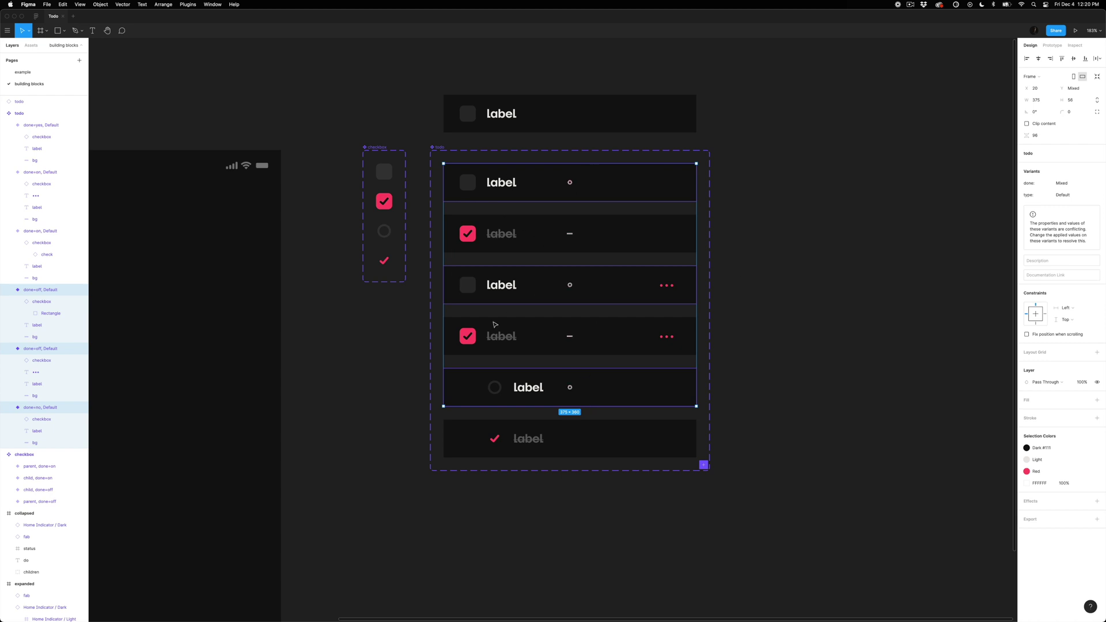
left_click(1062, 183)
type("no")
key("Return")
Step: Set done to yes for all three checked todo variants
left_click(536, 236)
left_click(537, 336, "shift")
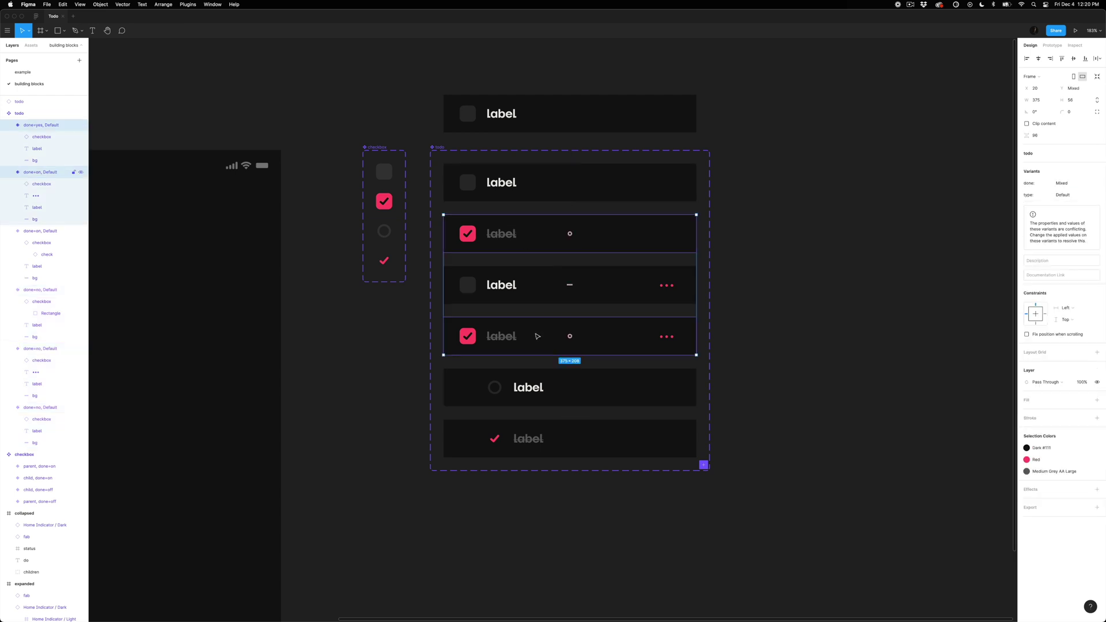
left_click(566, 429, "shift")
left_click(1062, 183)
type("yes")
key("Return")
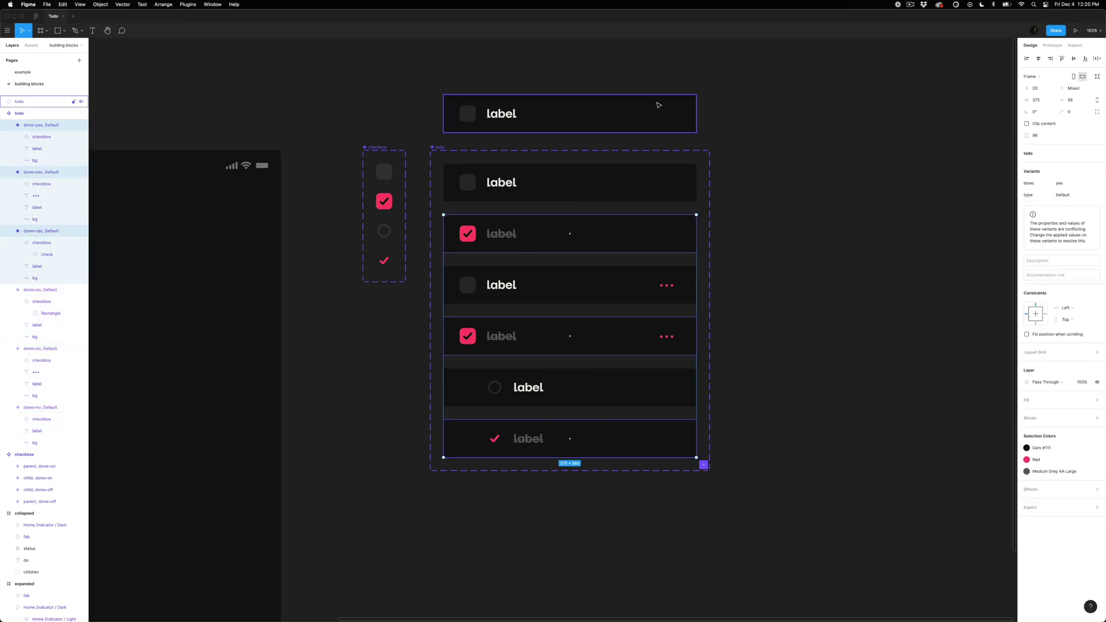
Step: Test the done toggle on the todo instance above the set and check the first variant's properties
left_click(663, 103)
left_click(1060, 155)
left_click(1060, 154)
left_click(1060, 154)
left_click(548, 180)
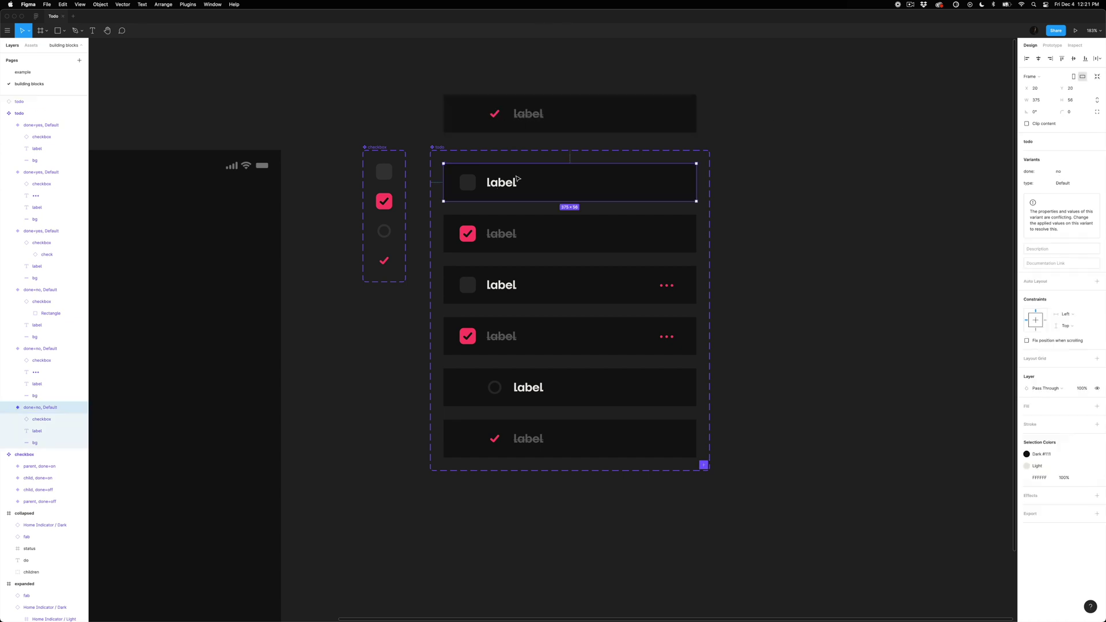
left_click(592, 113)
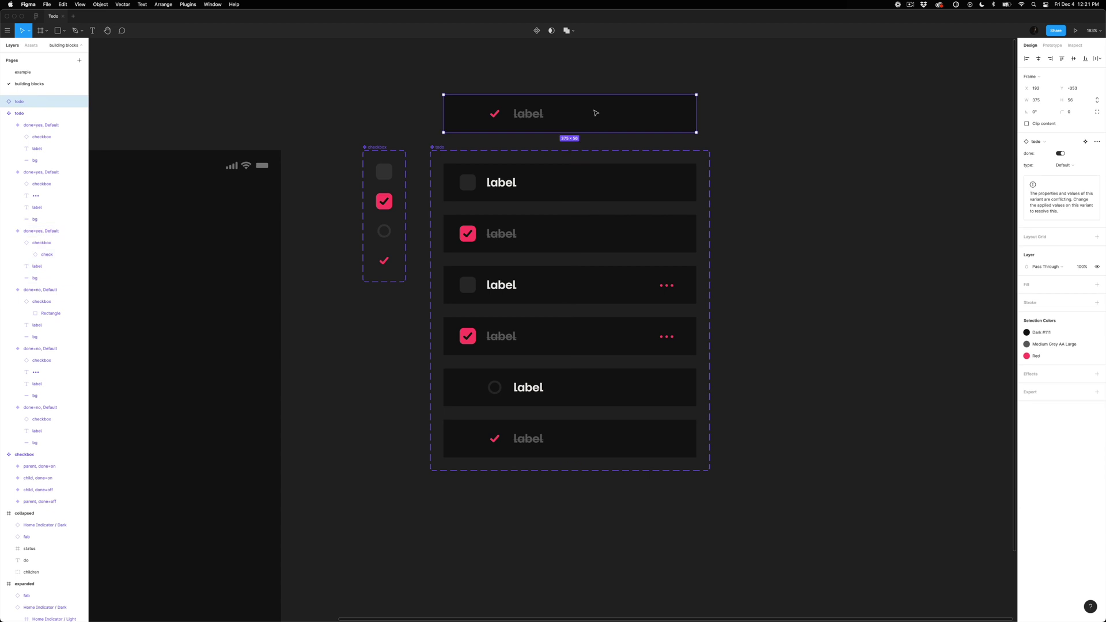
left_click(1062, 154)
left_click(1063, 154)
left_click(1063, 155)
left_click(1063, 154)
left_click(1062, 154)
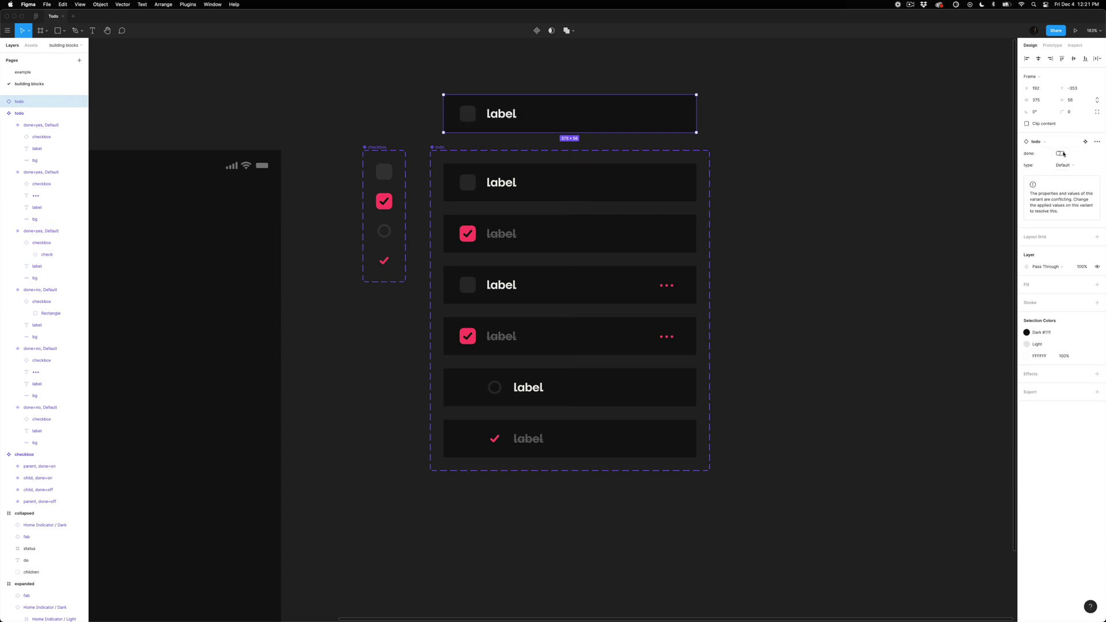
Step: Set the type of the first two todo variants, without dots or indent, to default
left_click(784, 185)
left_click(502, 182)
left_click(570, 242, "shift")
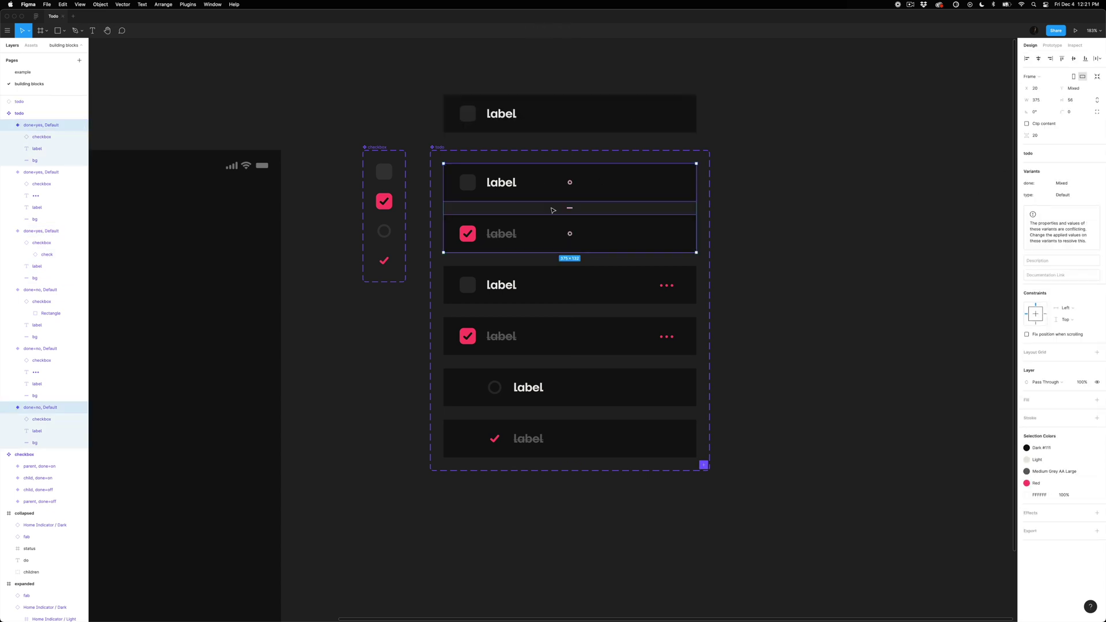
left_click(1061, 196)
type("default")
key("Return")
Step: Set the type of the two todo variants with the ••• text to more
left_click(589, 286)
left_click(586, 334, "shift")
left_click(1067, 196)
type("more")
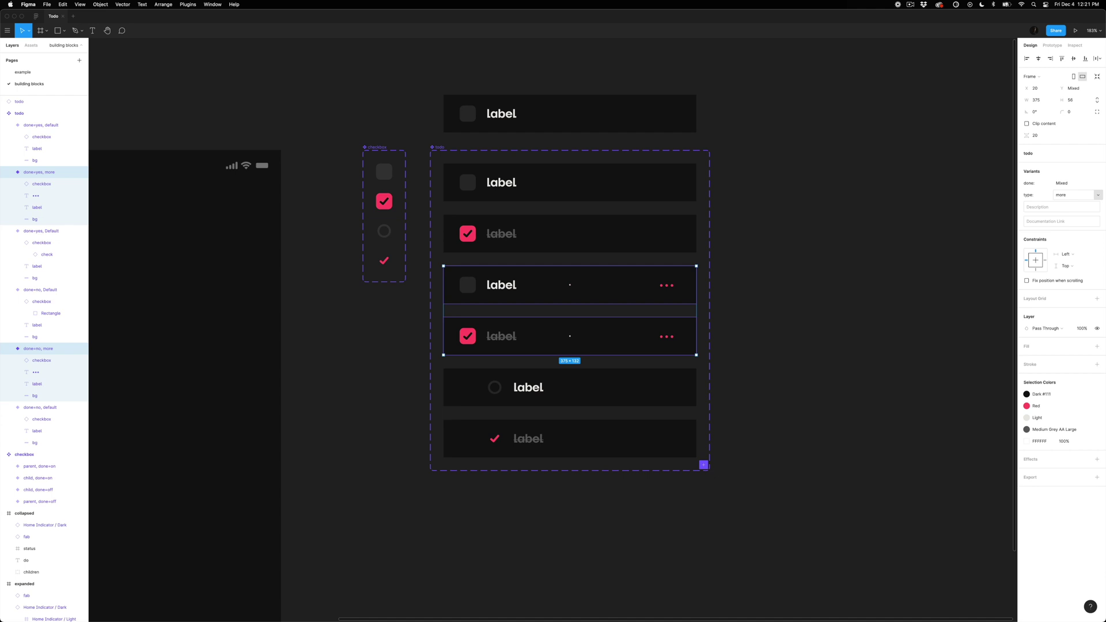
key("Return")
Step: Set the type of the two indented todo variants to child
key("Tab")
left_click(1065, 193)
type("child")
key("Return")
left_click(807, 284)
Step: Test the done toggle on the todo instance while its type is default
left_click(610, 128)
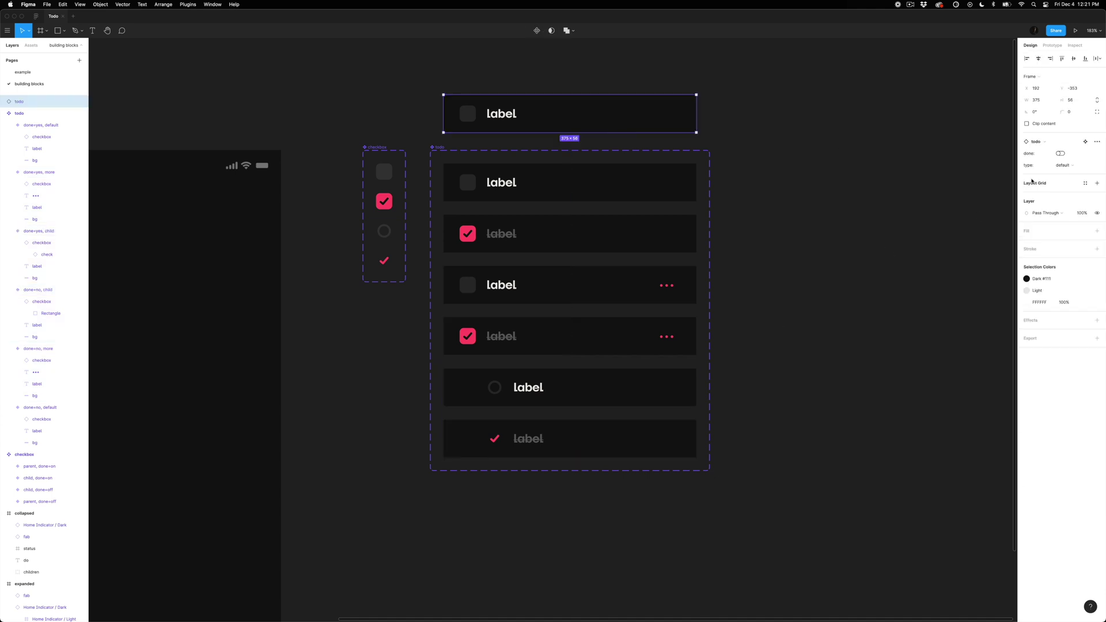
left_click(1060, 153)
left_click(1060, 153)
left_click(1060, 153)
left_click(1060, 153)
Step: Switch the todo instance's type to child and test its done toggle
left_click(1062, 165)
left_click(1071, 158)
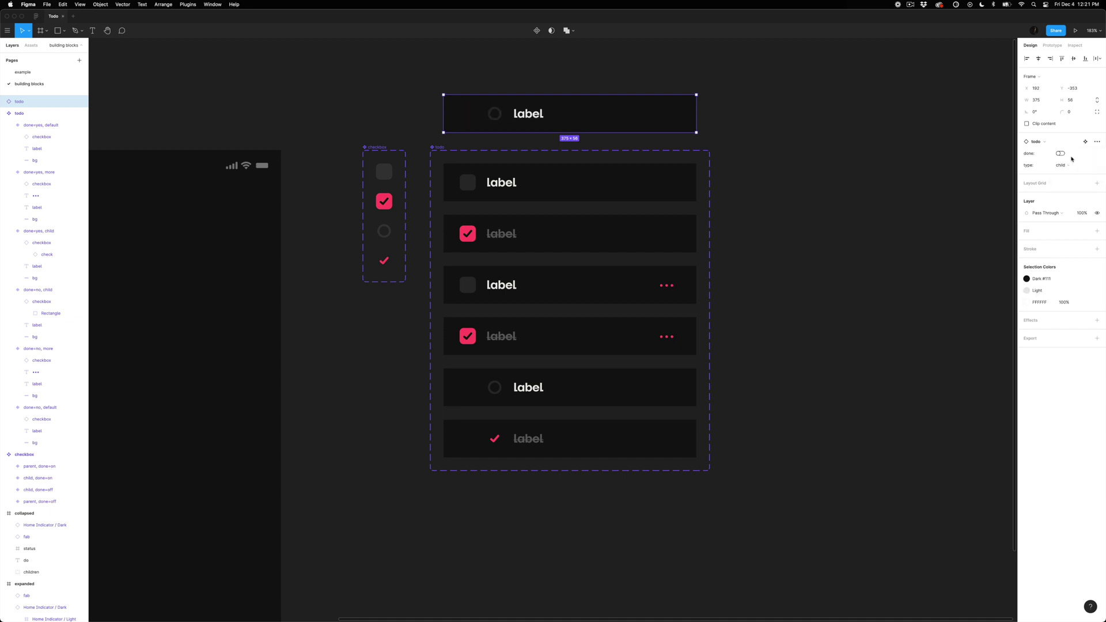
left_click(1060, 153)
left_click(1060, 153)
left_click(1060, 153)
left_click(1060, 153)
left_click(1060, 153)
left_click(1060, 153)
Step: Switch the todo instance's type to more, test its done toggle and review the order of the type options
left_click(1061, 166)
left_click(1068, 174)
left_click(1060, 154)
left_click(1061, 153)
left_click(1060, 153)
left_click(1060, 154)
left_click(1060, 153)
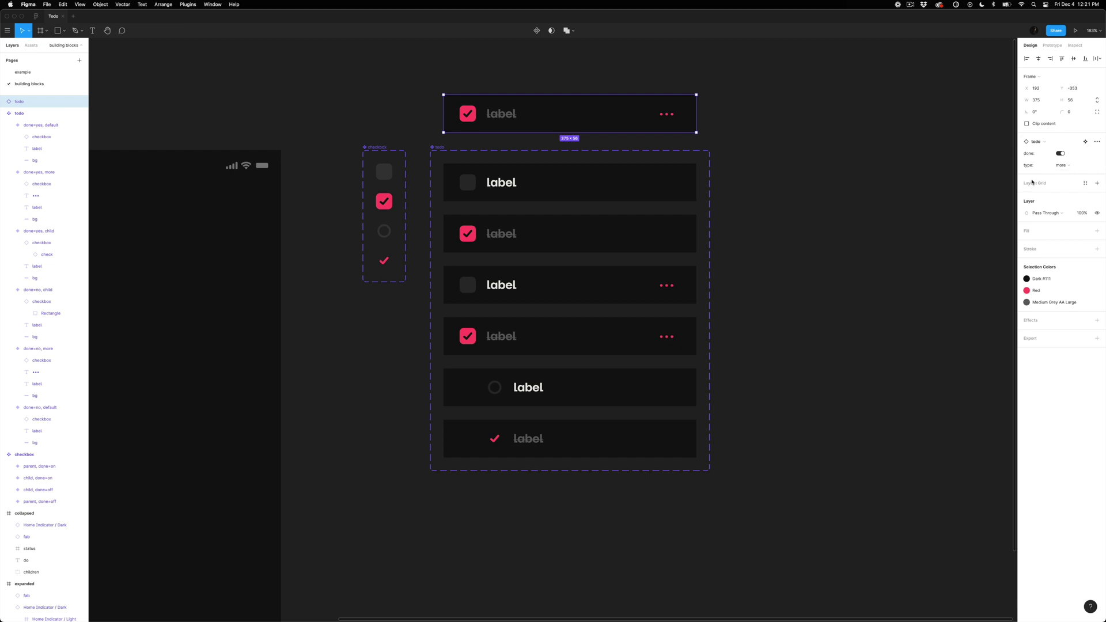
left_click(1059, 166)
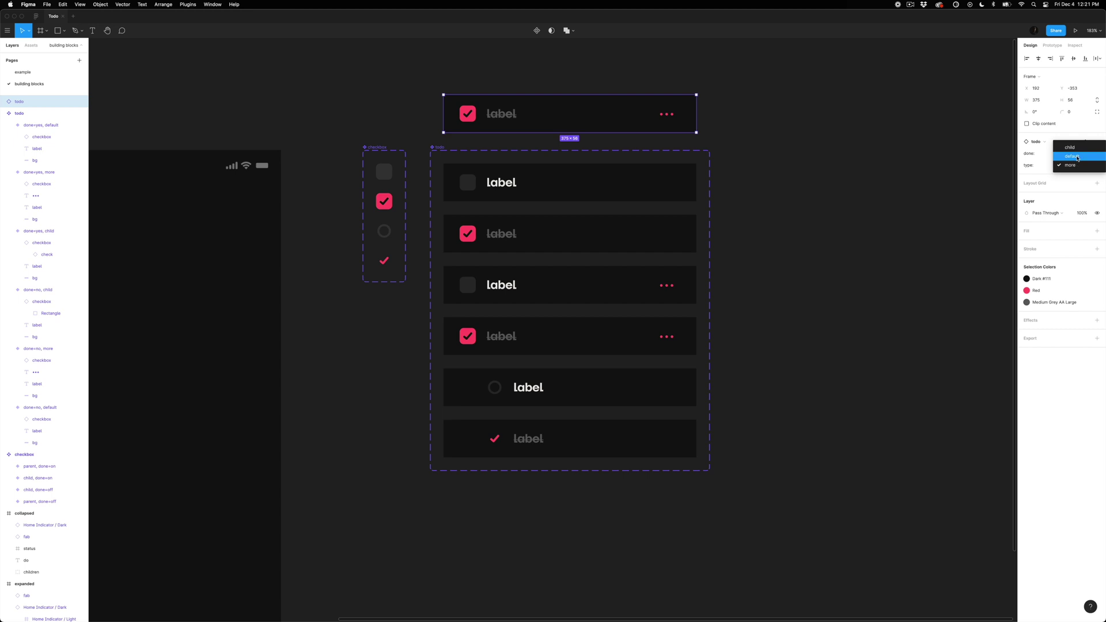
left_click(891, 208)
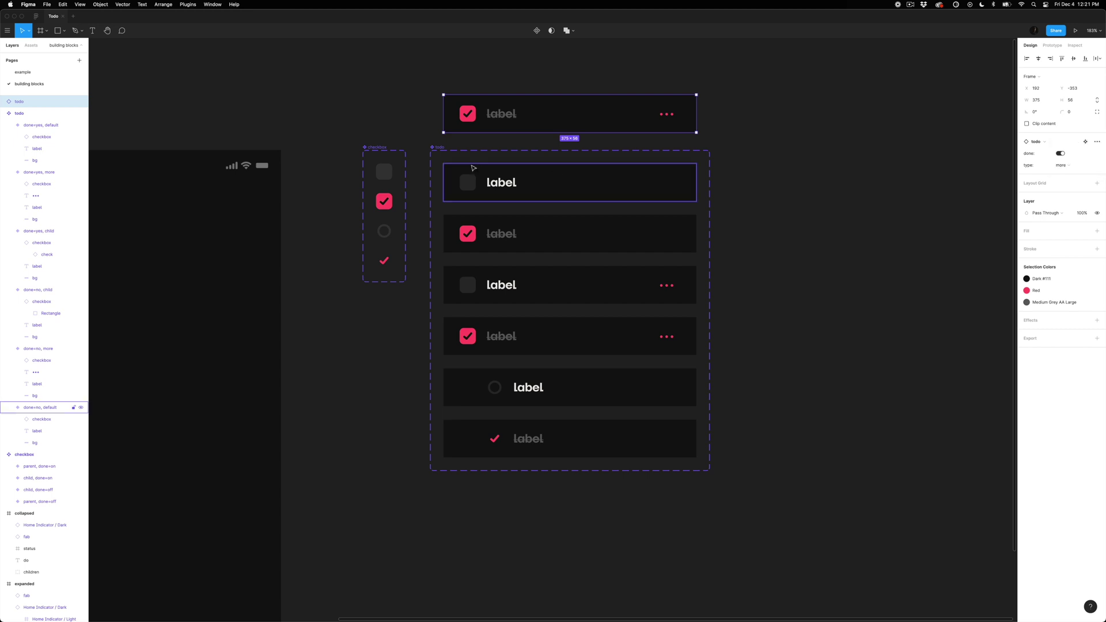
Step: Reorder the todo set's properties to place type above done, with its values ordered default, more, child
left_click(441, 149)
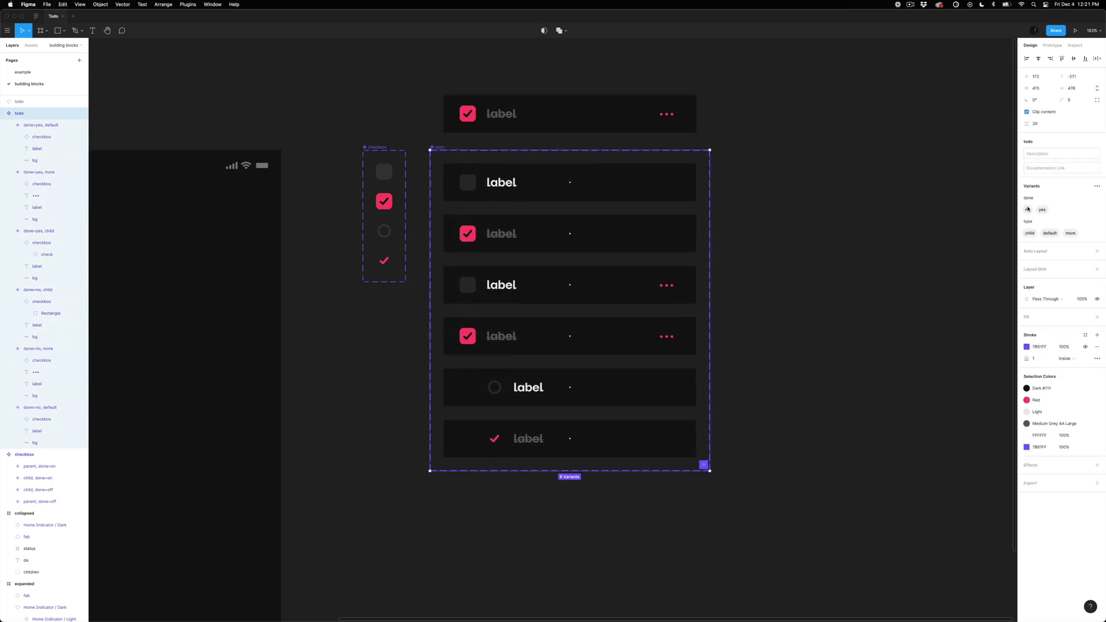
left_click_drag(1023, 221, 1063, 210)
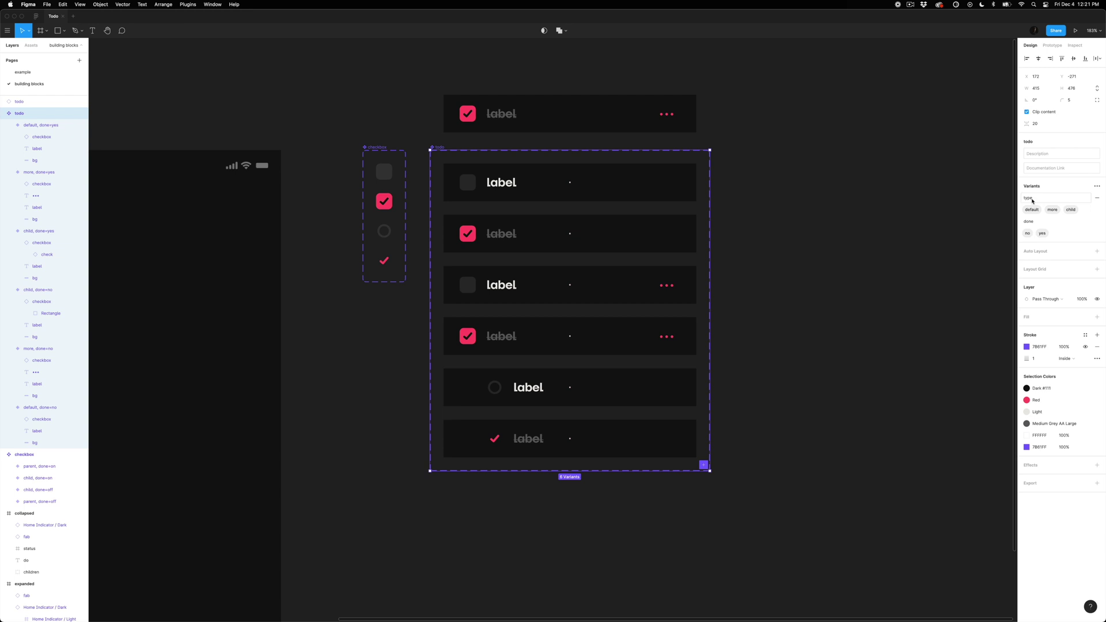
Step: Test the reordered properties on the todo instance by switching its type and toggling done for different types
left_click(540, 116)
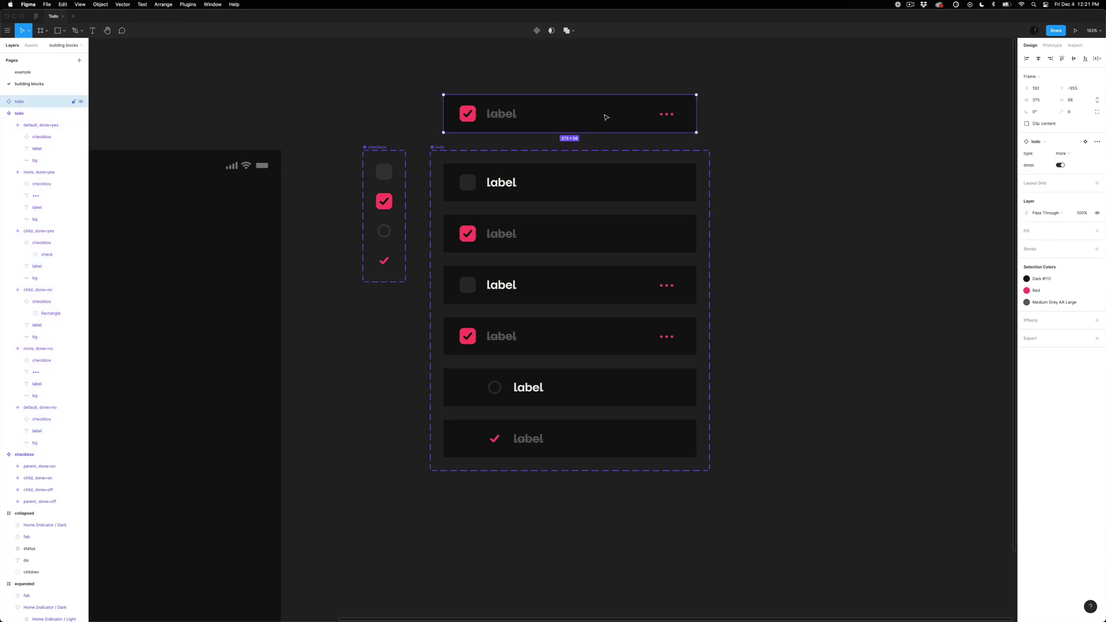
left_click(1061, 153)
left_click(1062, 144)
left_click(1060, 165)
left_click(1060, 165)
left_click(1061, 153)
left_click(1064, 162)
left_click(1064, 154)
left_click(1066, 163)
left_click(1060, 165)
left_click(1060, 165)
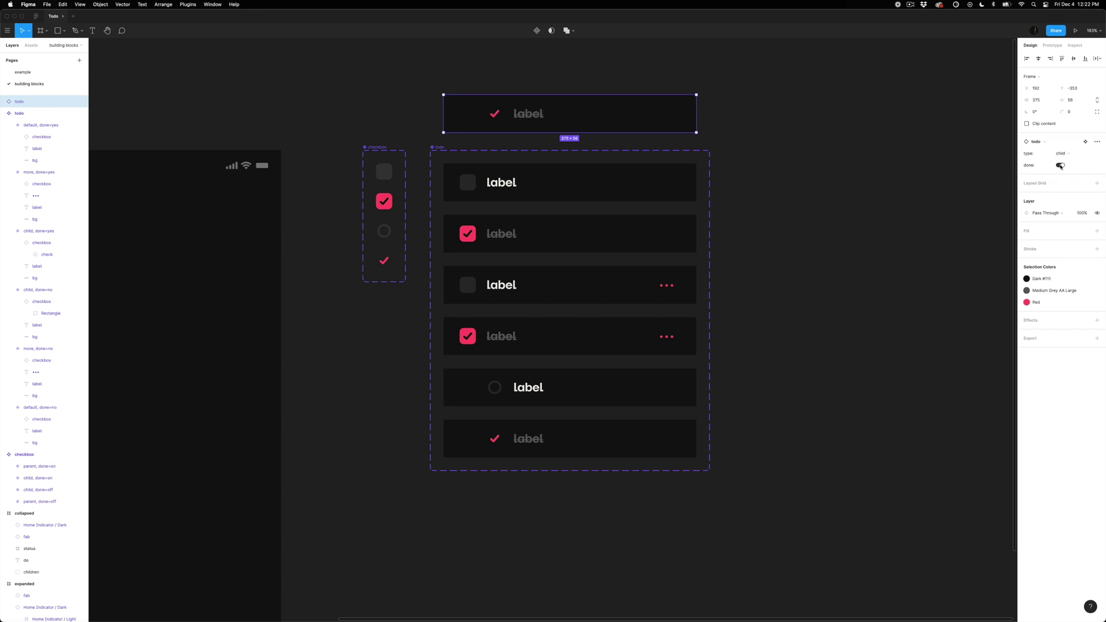